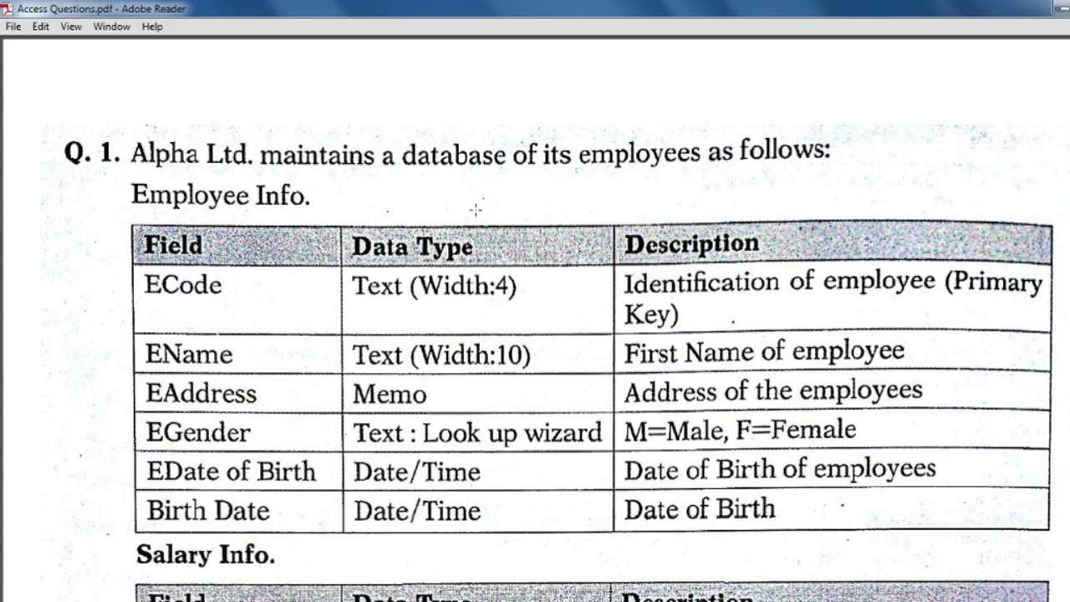
- Examine the Employee Info and Salary Info field definitions and the listed requirements of Q. 1 in the PDF
scroll(477, 209, "down", 1)
scroll(474, 209, "down", 1)
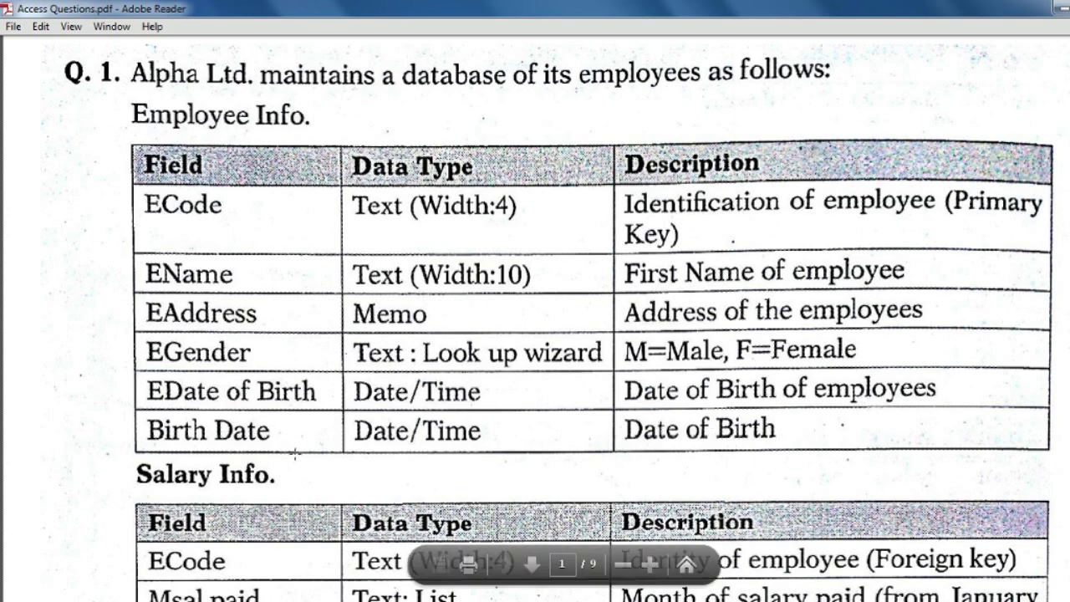
scroll(449, 429, "down", 2)
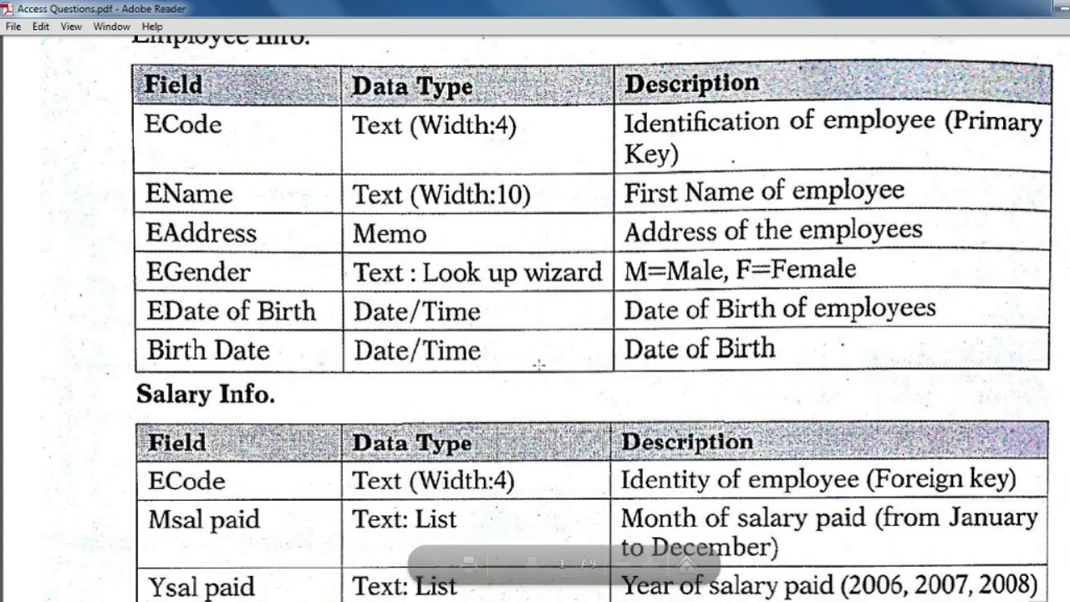
scroll(539, 365, "down", 3)
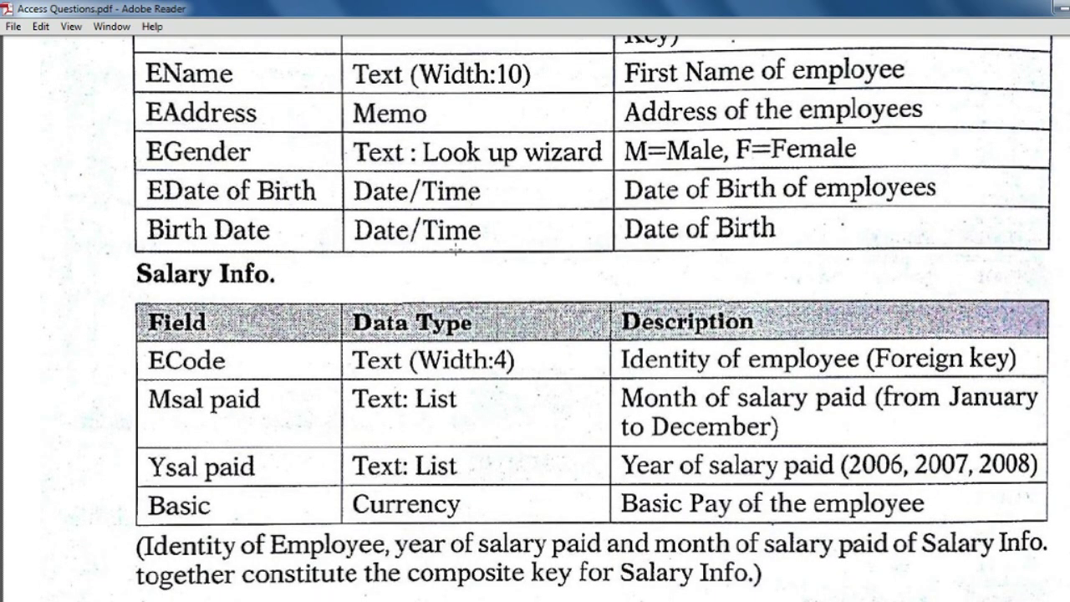
scroll(387, 308, "down", 1)
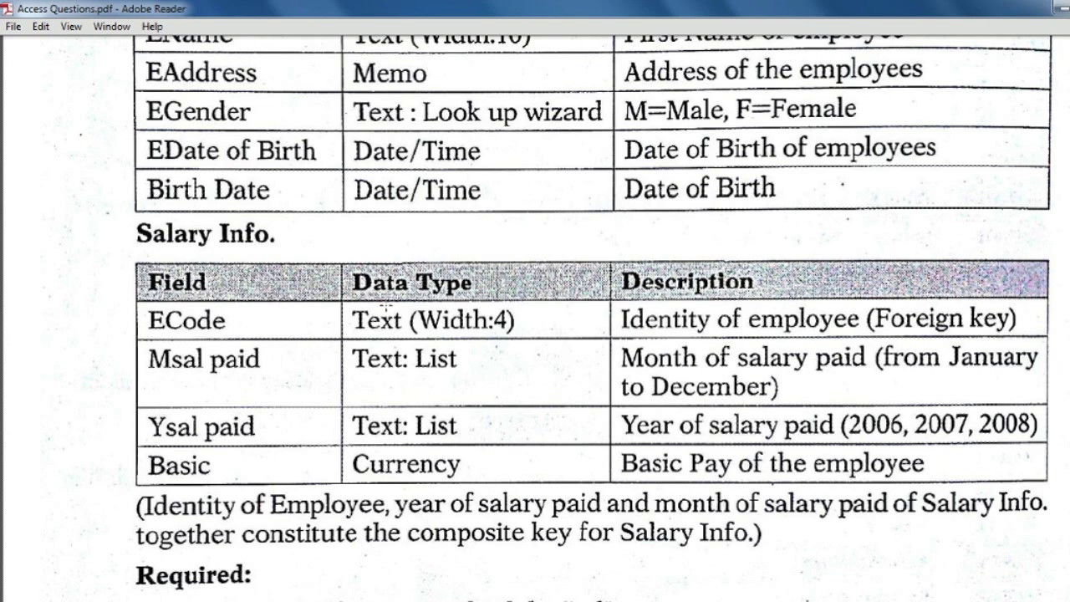
scroll(386, 305, "up", 1)
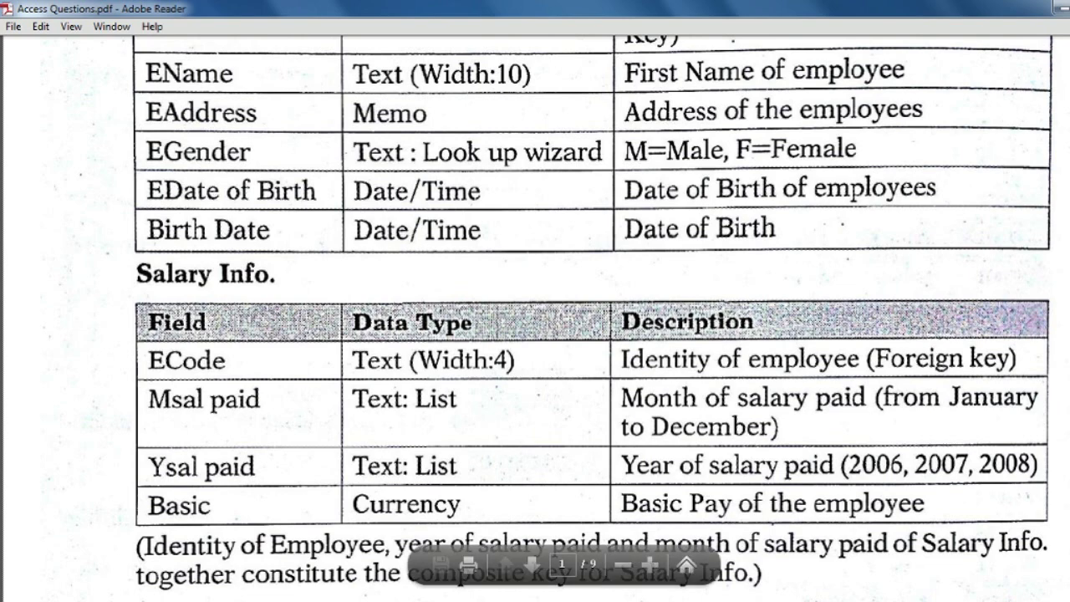
left_click_drag(868, 359, 1015, 362)
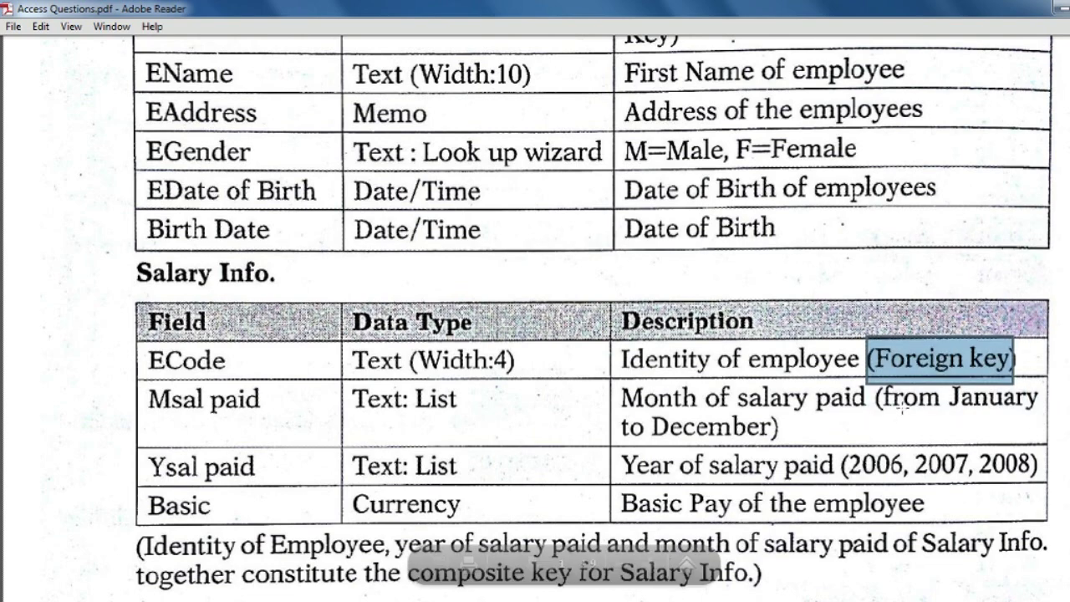
scroll(901, 414, "up", 3)
scroll(901, 414, "up", 1)
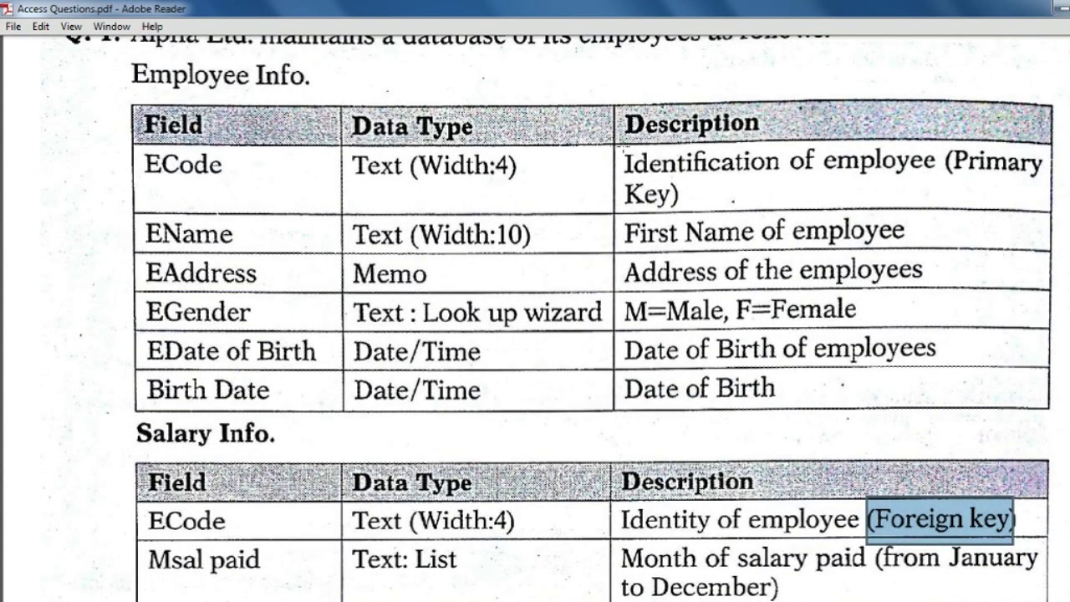
scroll(795, 194, "down", 8)
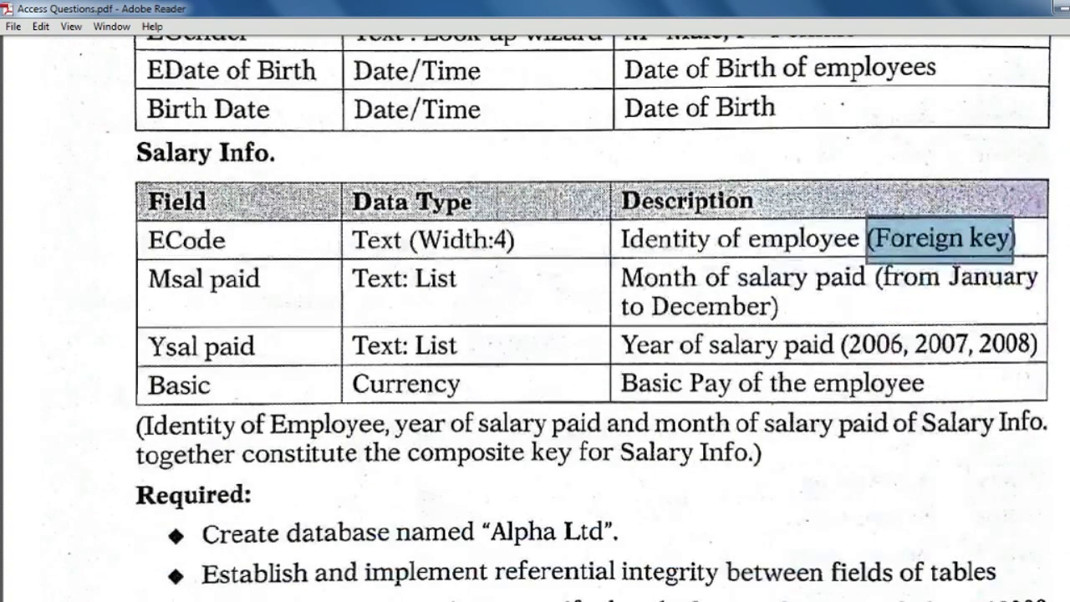
scroll(790, 199, "down", 4)
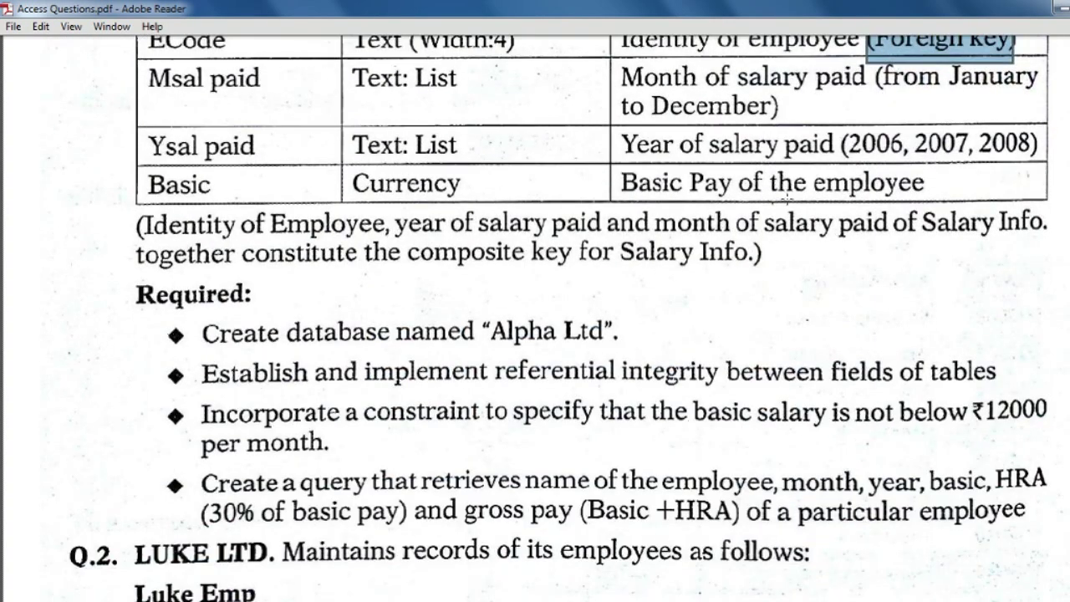
scroll(786, 197, "up", 1)
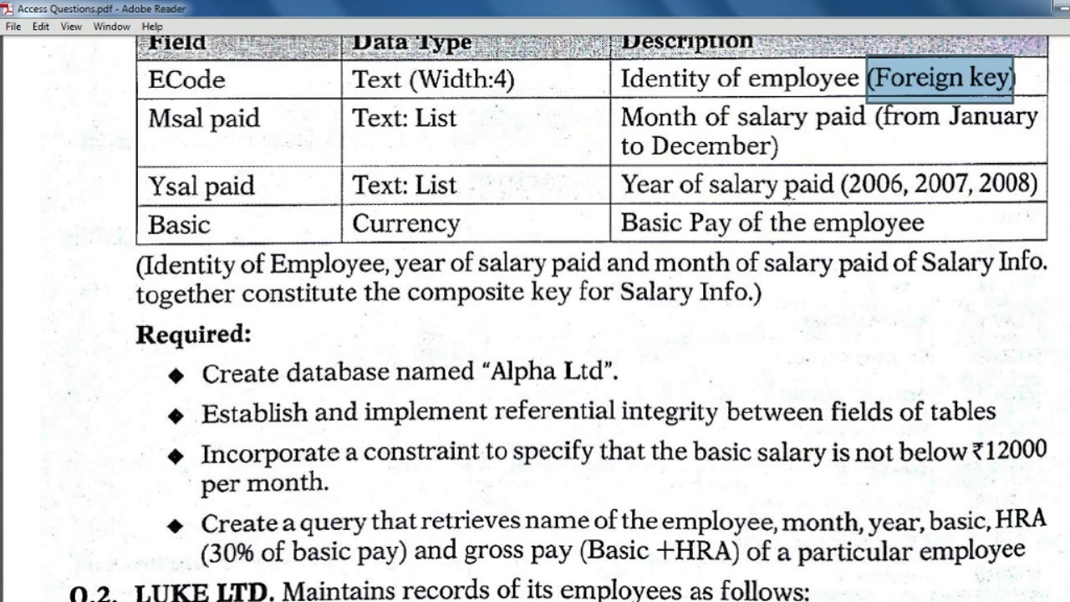
scroll(787, 194, "up", 1)
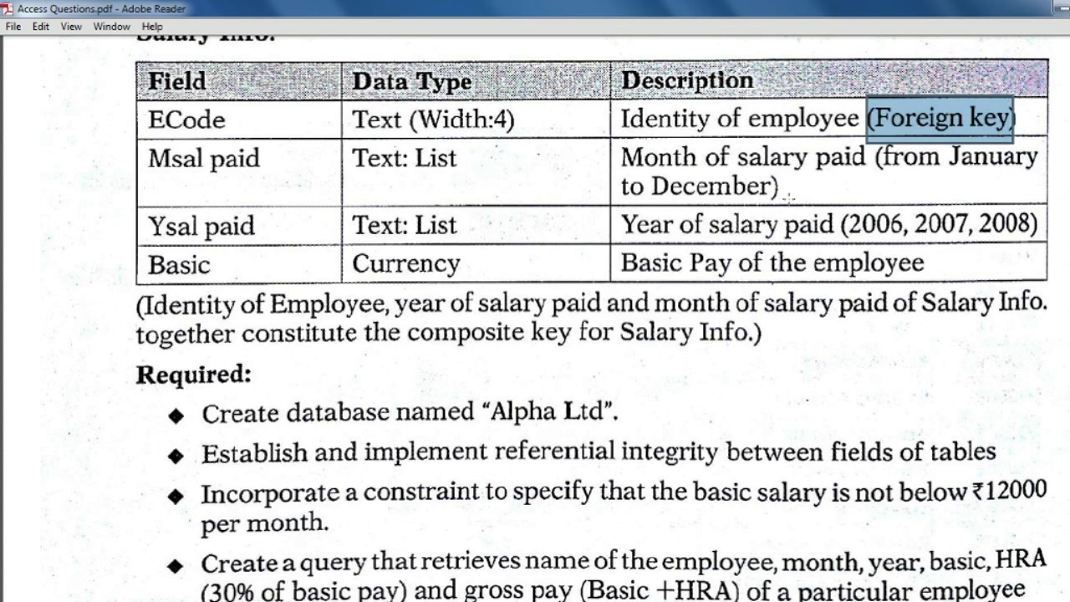
scroll(789, 196, "down", 1)
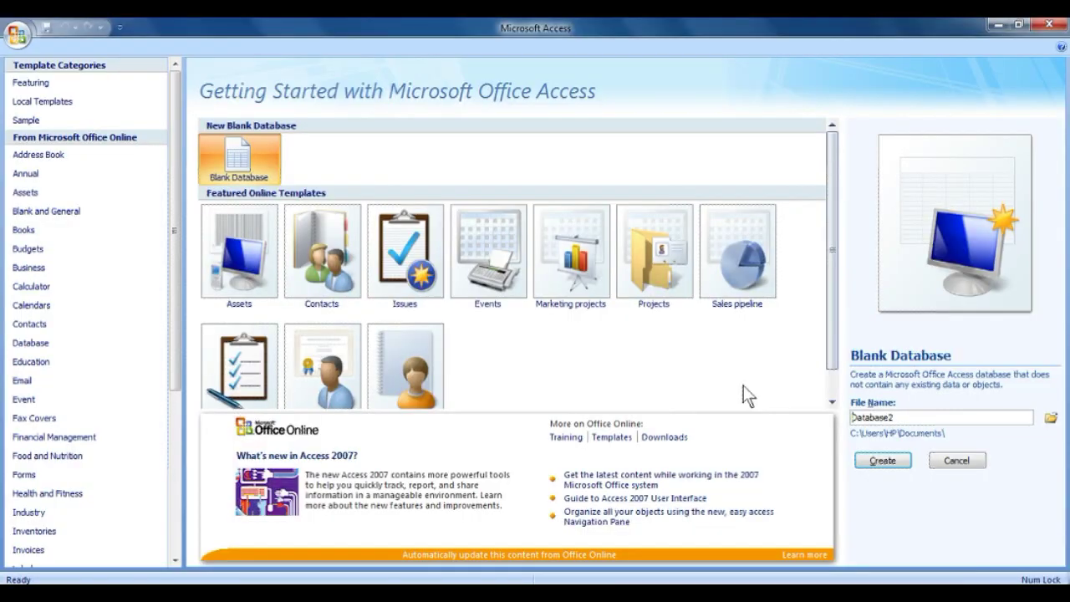
- Switch to Microsoft Access and create a blank database named ALPHA
left_click(898, 417)
key("BackSpace")
key("BackSpace")
key("BackSpace")
key("BackSpace")
key("BackSpace")
key("BackSpace")
key("BackSpace")
key("BackSpace")
key("BackSpace")
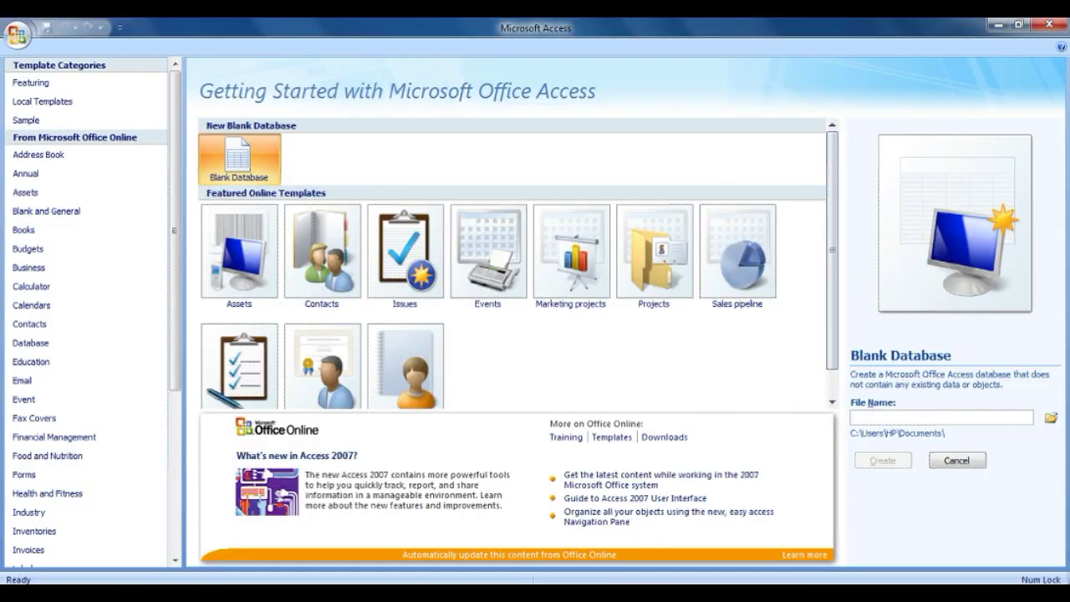
key("Caps_Lock")
type("ALPHA")
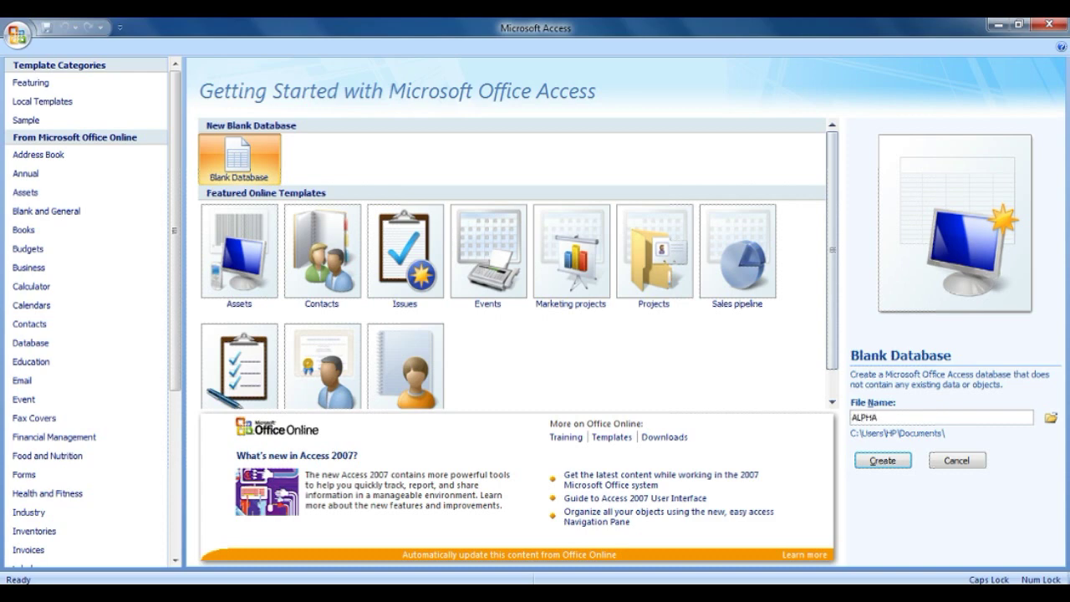
left_click(908, 459)
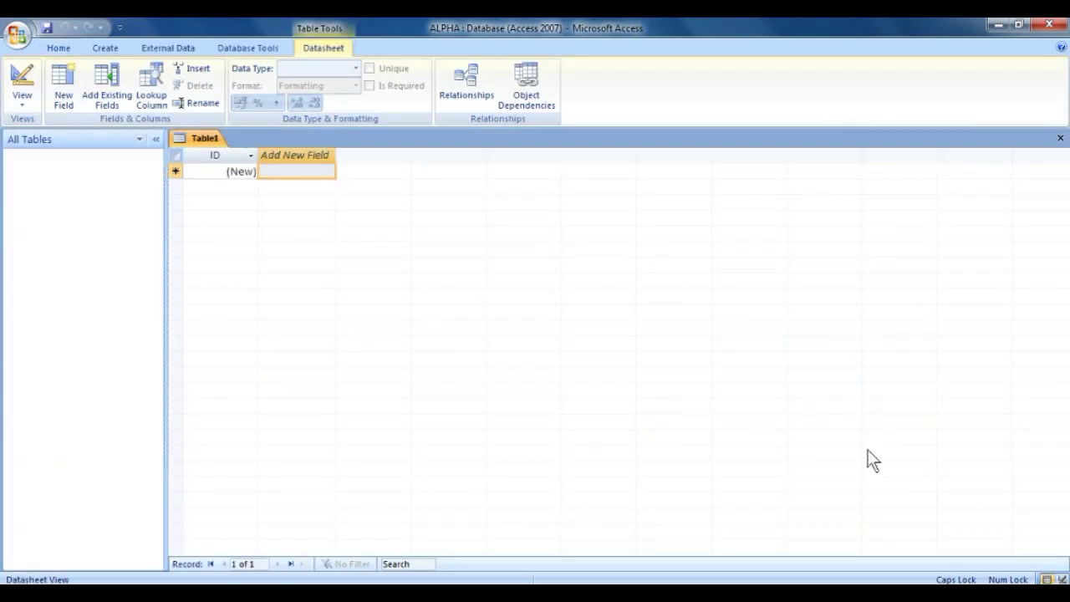
- Open the default table in Design View, saving it under the name EMPLOYEE INFO
right_click(138, 178)
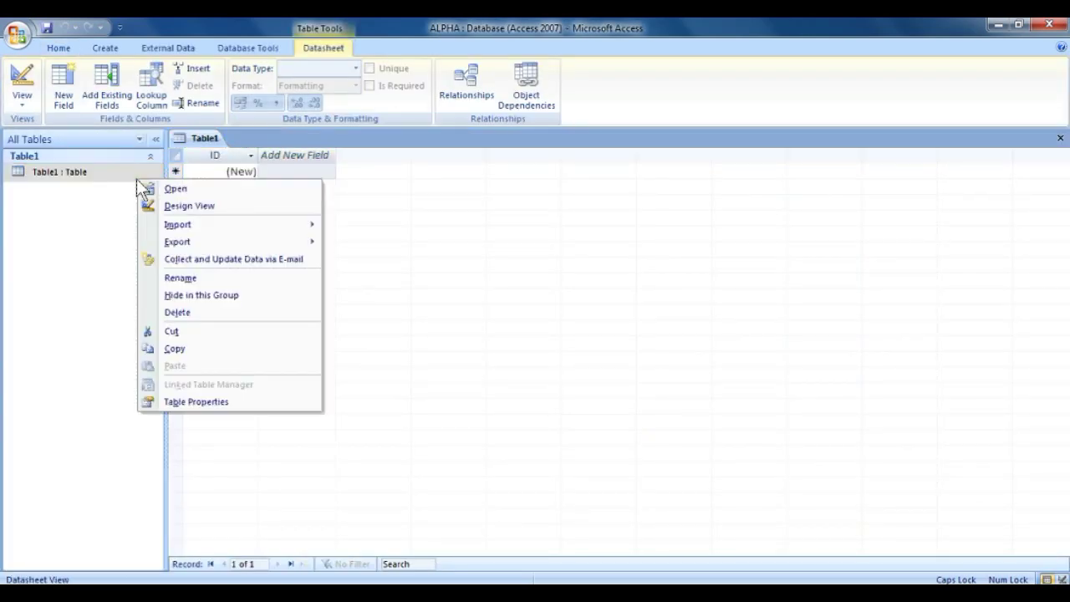
left_click(186, 205)
key("BackSpace")
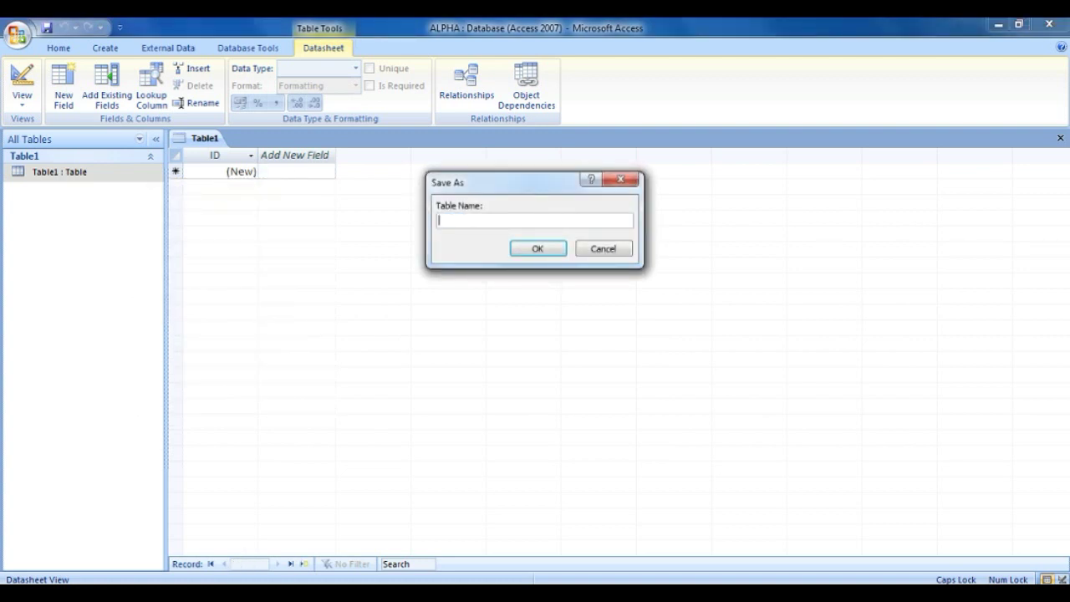
key("Caps_Lock")
type("emp")
key("BackSpace")
key("BackSpace")
key("BackSpace")
key("Caps_Lock")
type("EMPLOYEE INFO")
left_click(559, 250)
- Name the primary key field E CODE, with data type Text and a field size of 4
type("E")
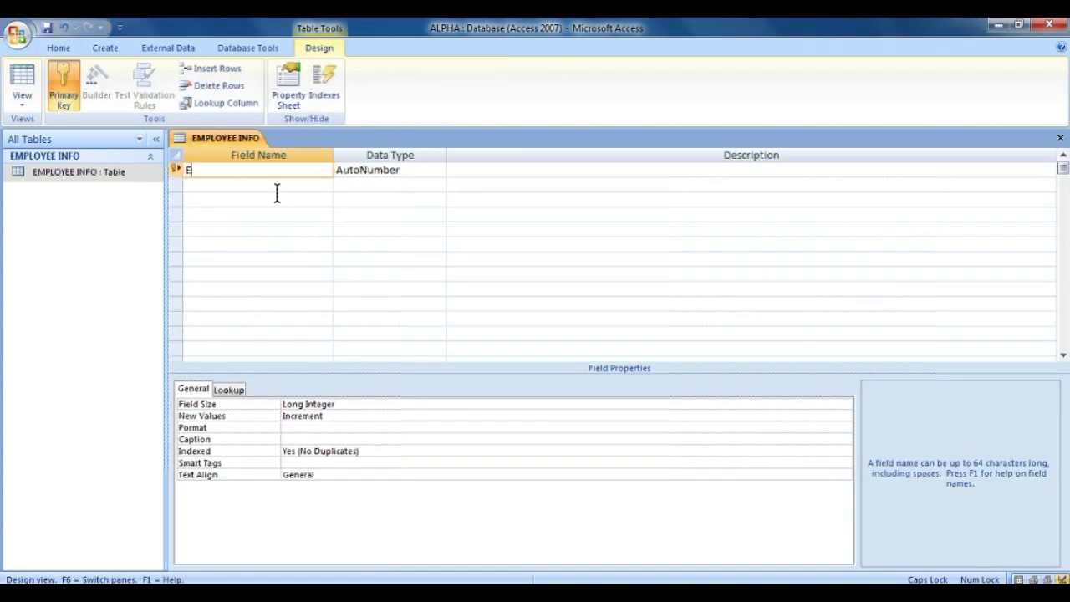
type(" CODE")
left_click(386, 167)
left_click(438, 170)
left_click(426, 188)
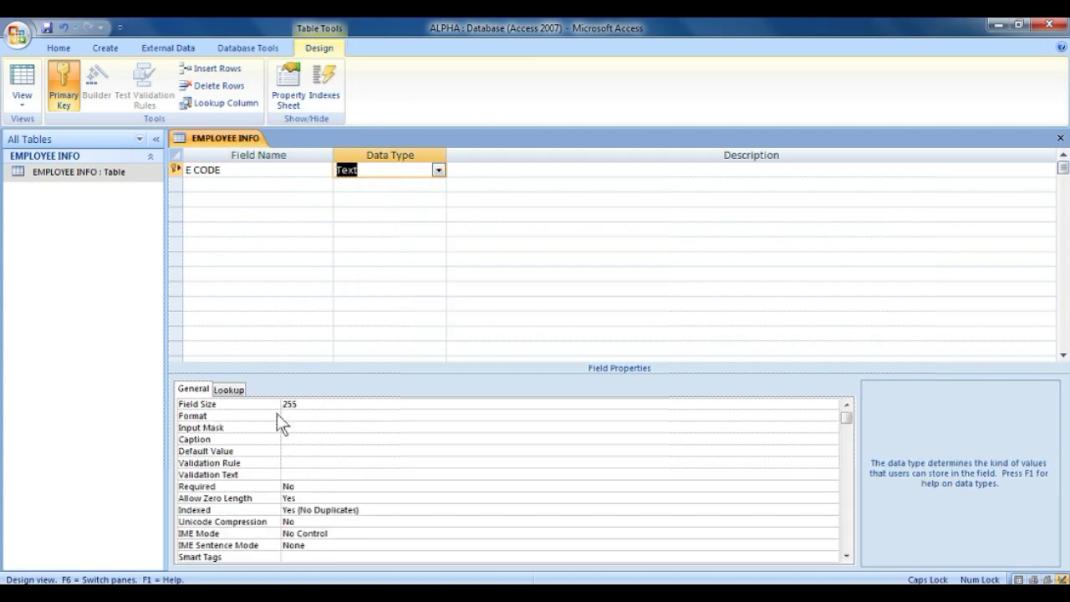
left_click(295, 403)
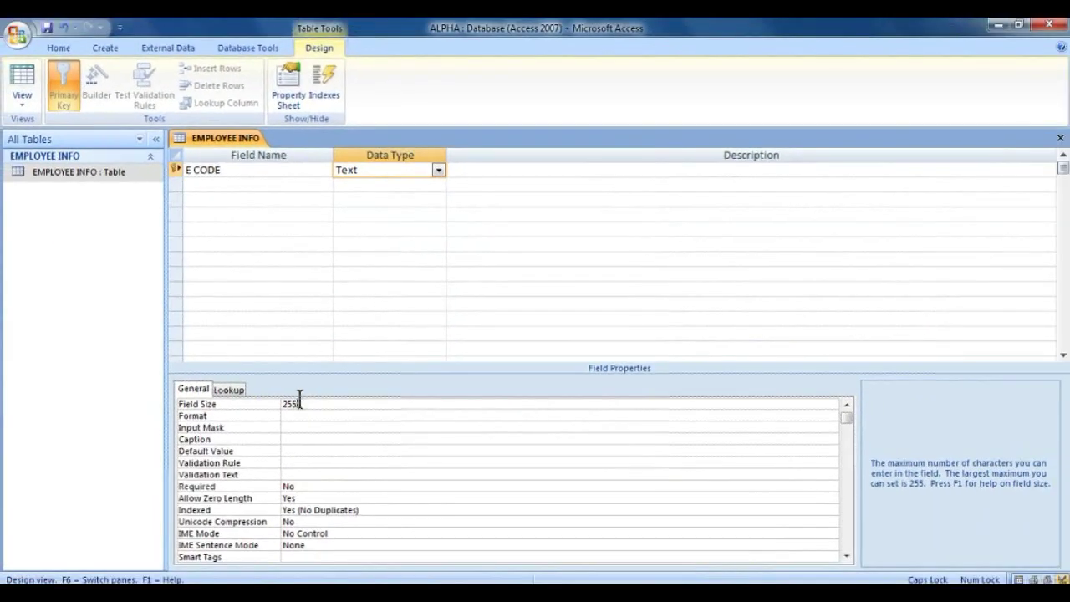
key("BackSpace")
key("BackSpace")
key("BackSpace")
type("4")
- Add a second field named E NAME with data type Text and a field size of 10
left_click(232, 186)
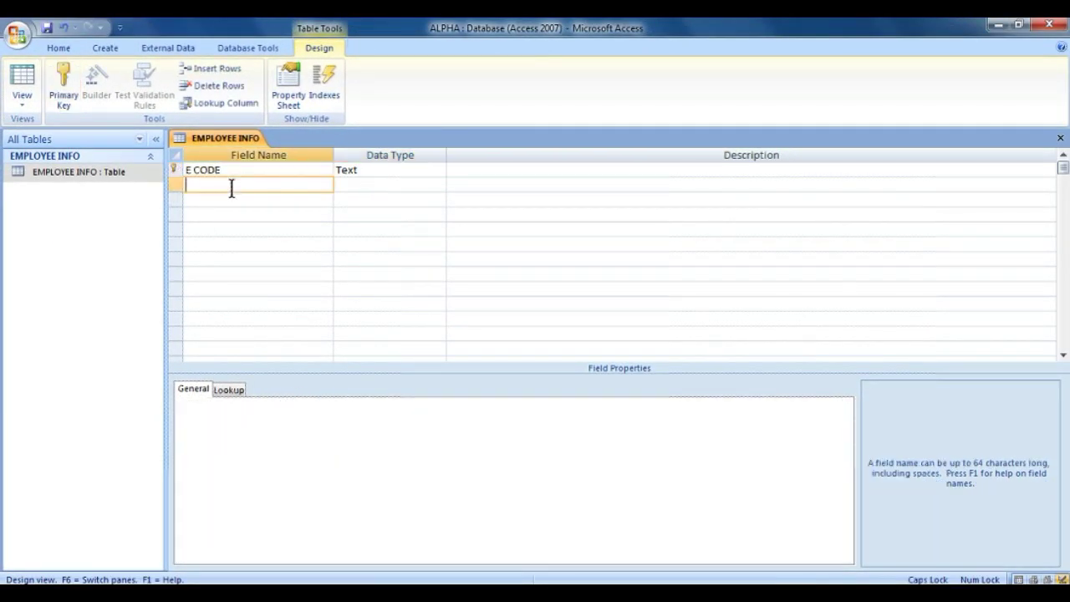
type("E NAME")
left_click(361, 185)
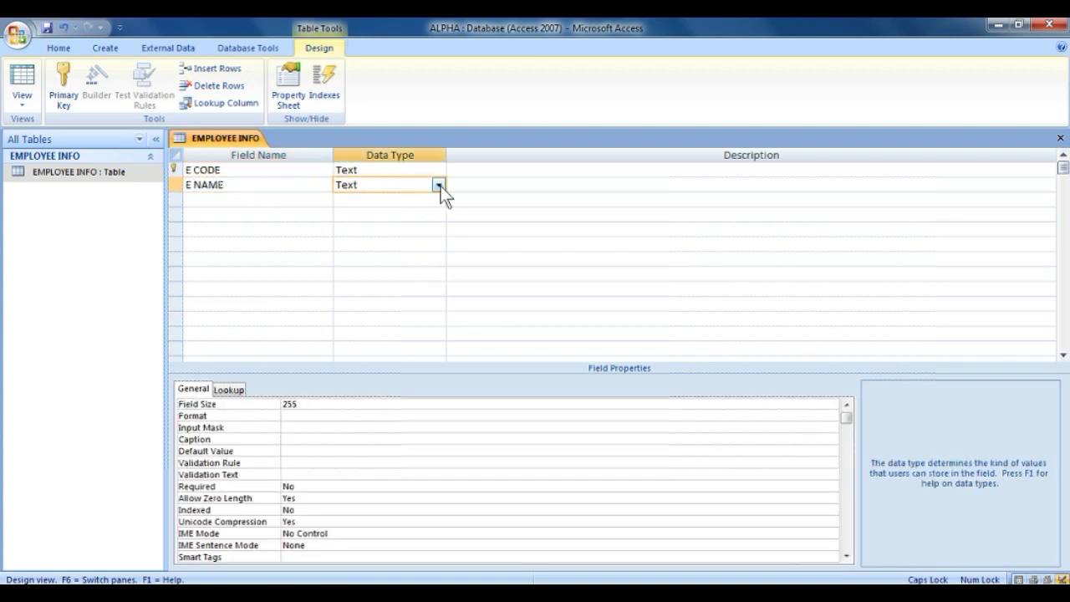
left_click(322, 404)
key("BackSpace")
key("BackSpace")
key("BackSpace")
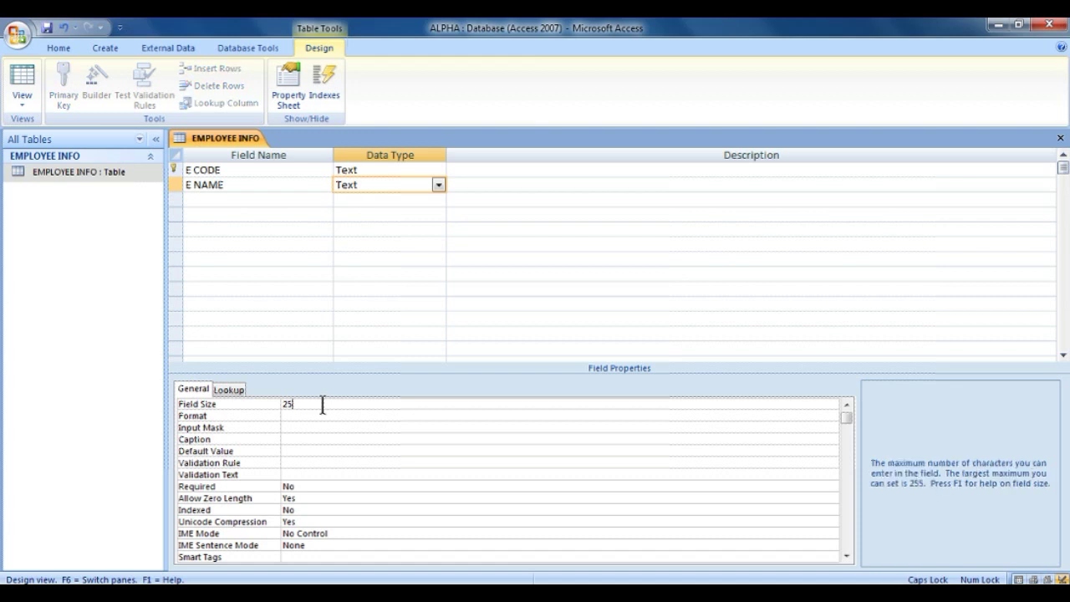
type("10")
- Add a third field named E ADDRESS with the Memo data type
left_click(270, 204)
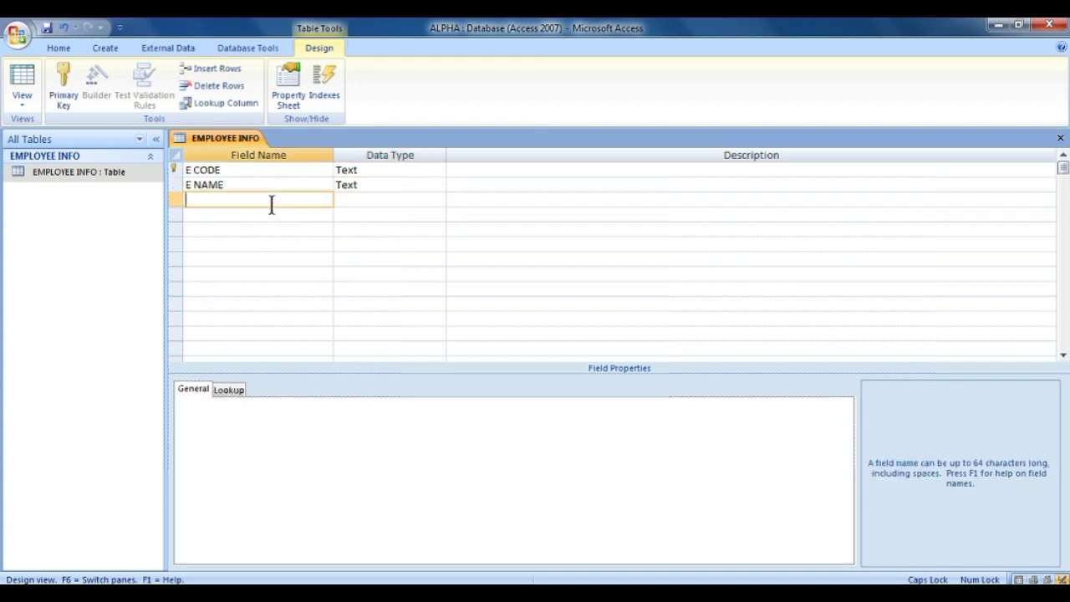
type("E ADDRESS")
left_click(366, 197)
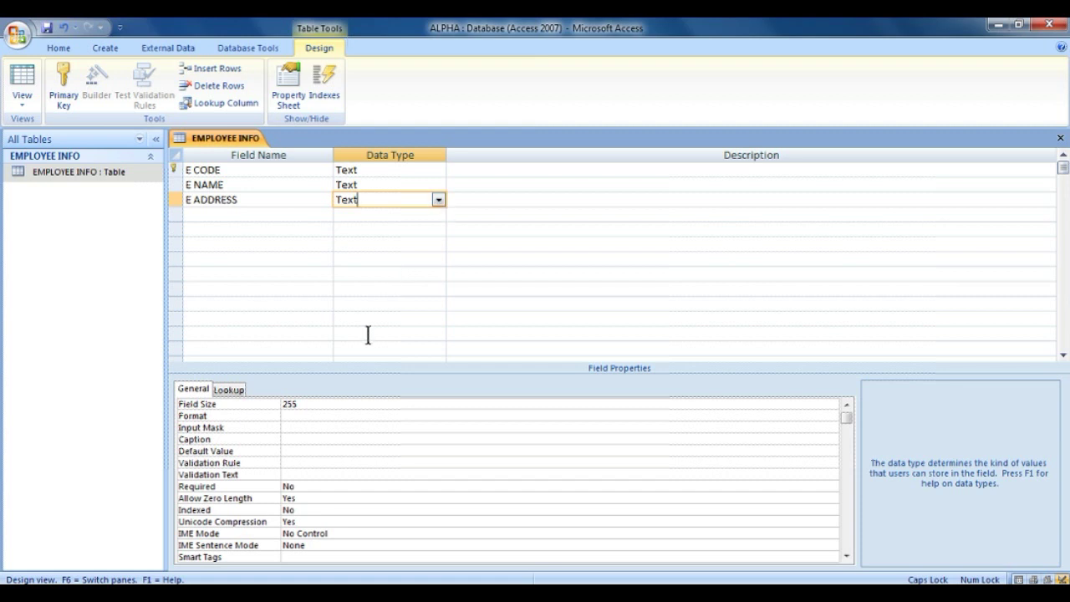
left_click(439, 201)
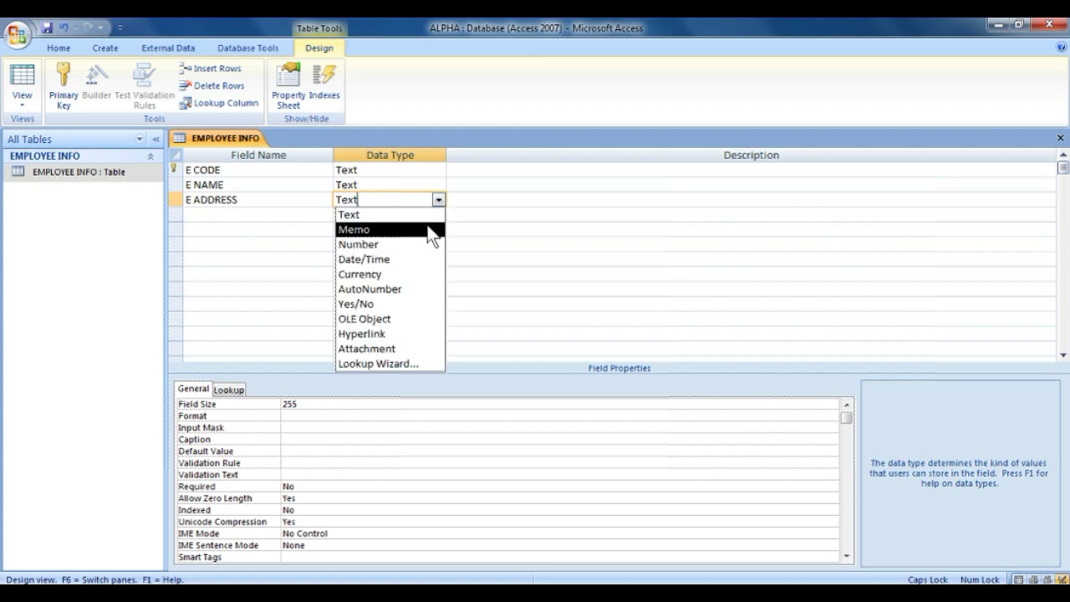
left_click(429, 230)
- Add a fourth field named E GENDER and start the Lookup Wizard for its data type
left_click(309, 213)
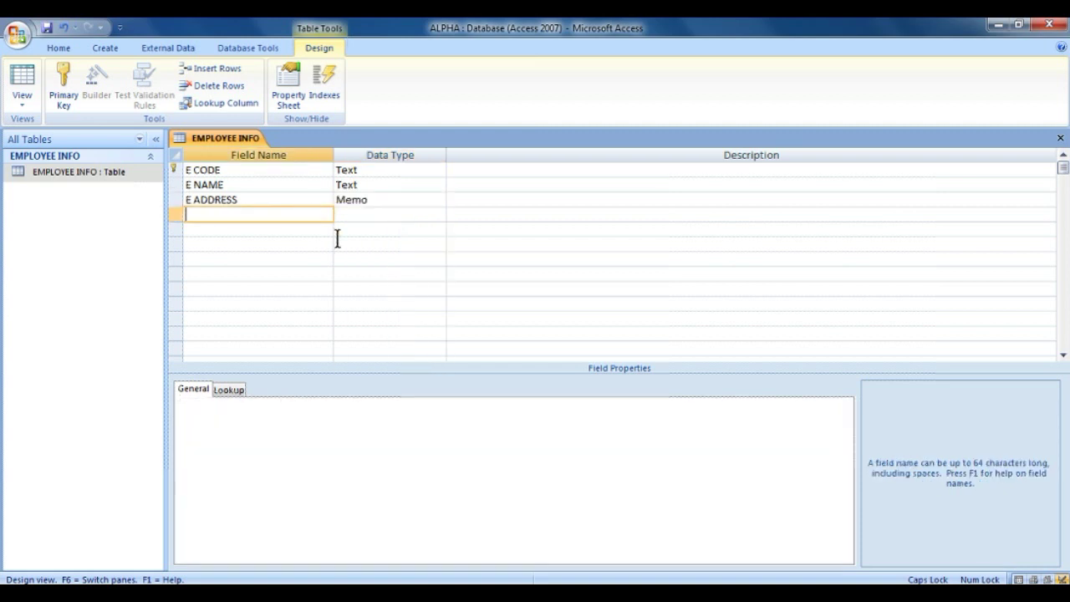
type("E GENDER")
left_click(356, 215)
left_click(437, 215)
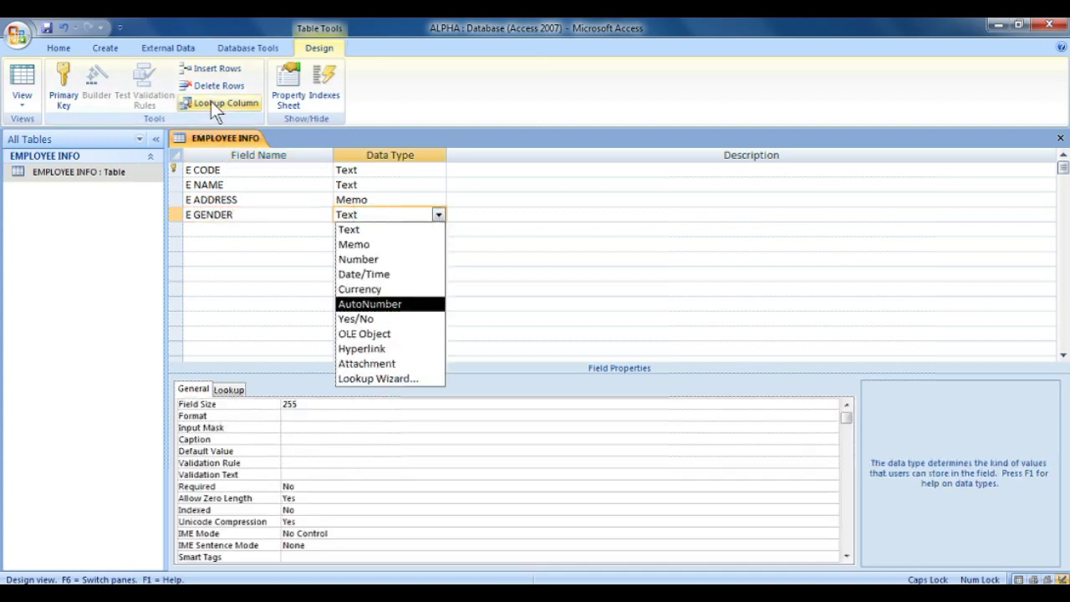
left_click(389, 380)
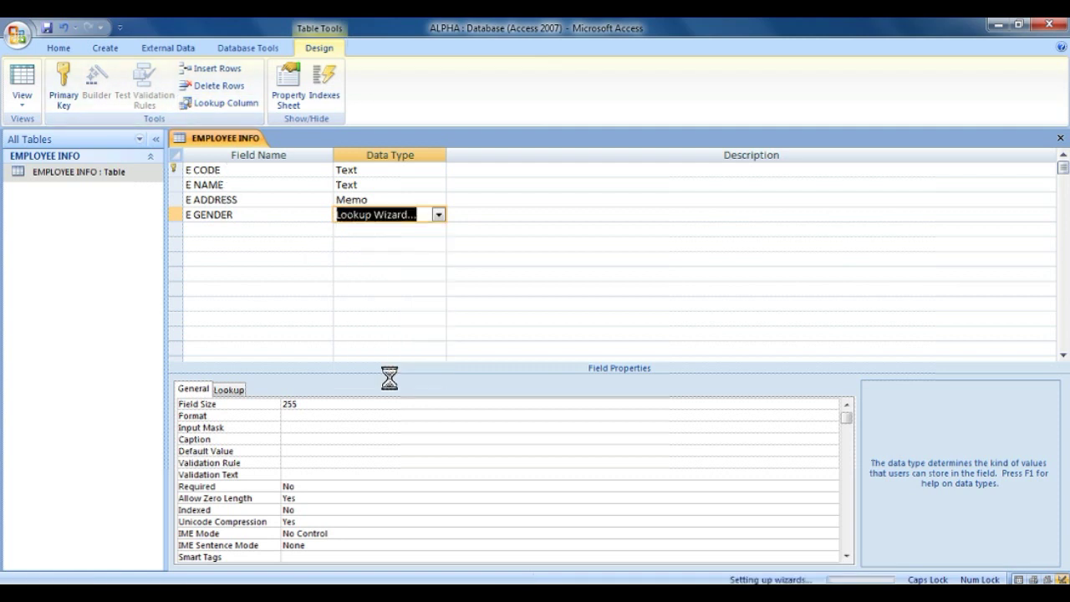
- Build the E GENDER lookup from typed-in values F and M in one column, keeping the default label
left_click(540, 235)
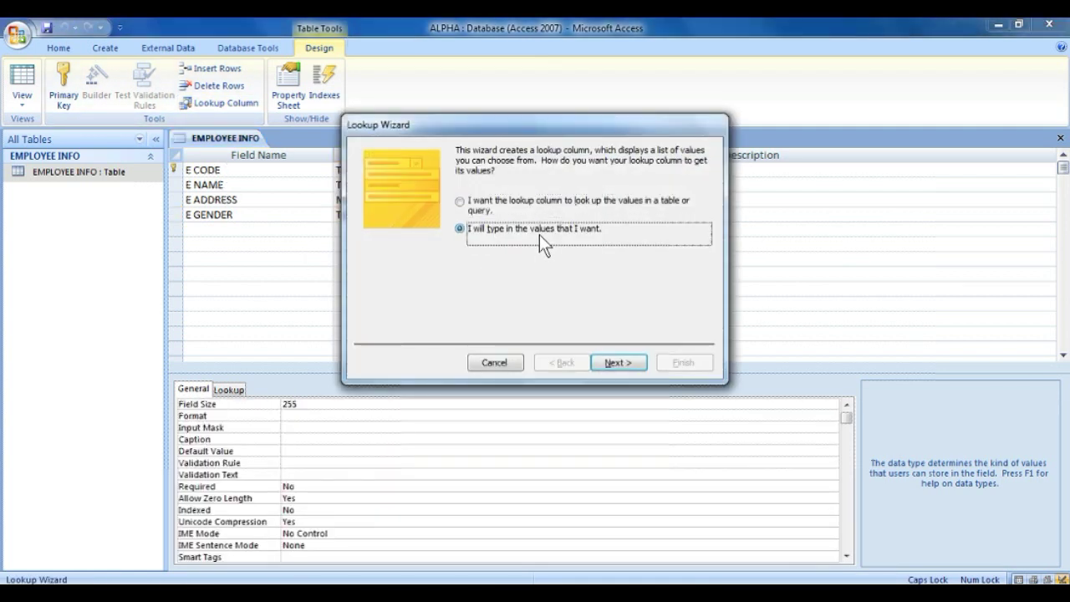
left_click(615, 362)
left_click(429, 243)
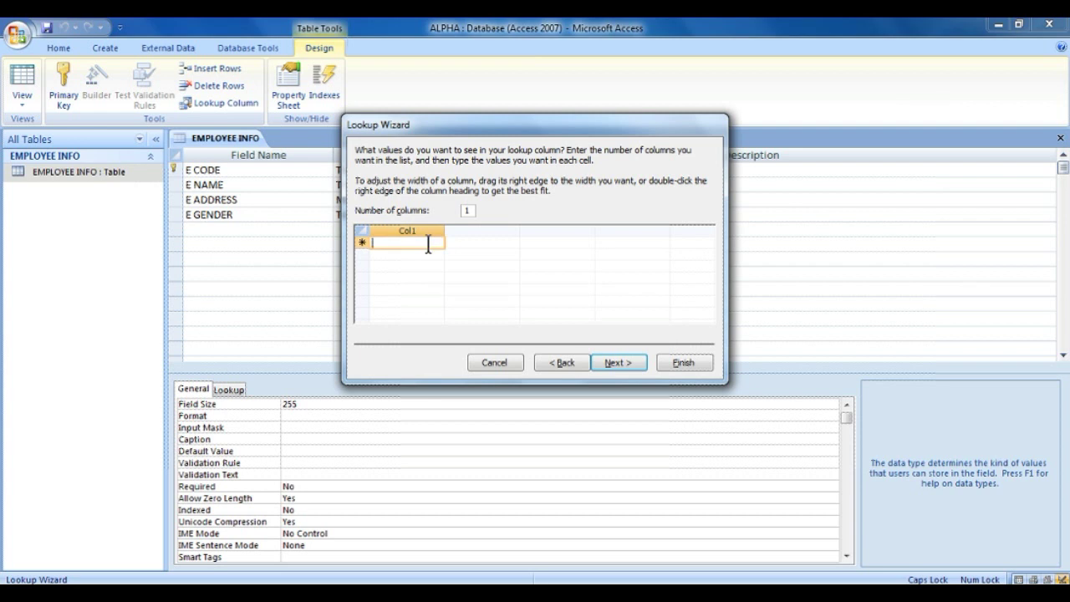
type("F")
left_click(429, 258)
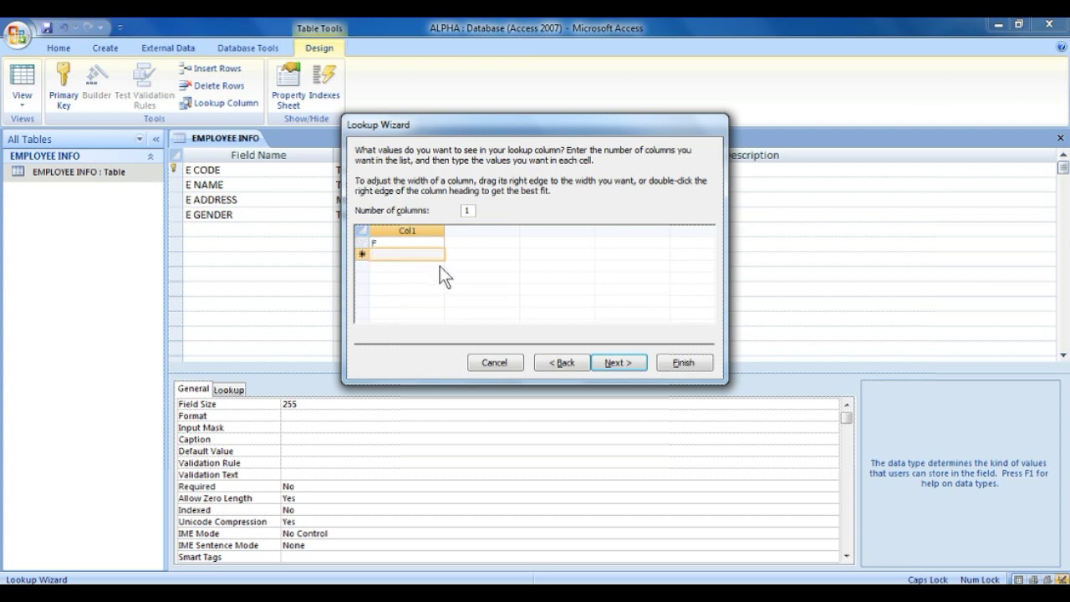
type("M")
left_click(608, 360)
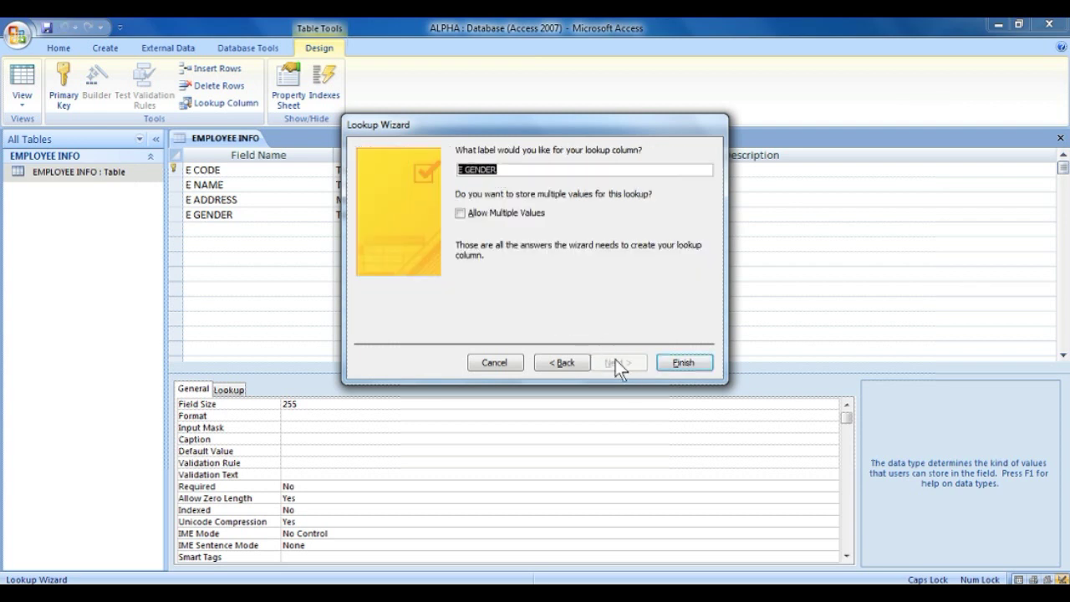
left_click(684, 363)
- Finish the E GENDER lookup and enter the field description "F = FEMALE, M=MALE"
left_click(506, 227)
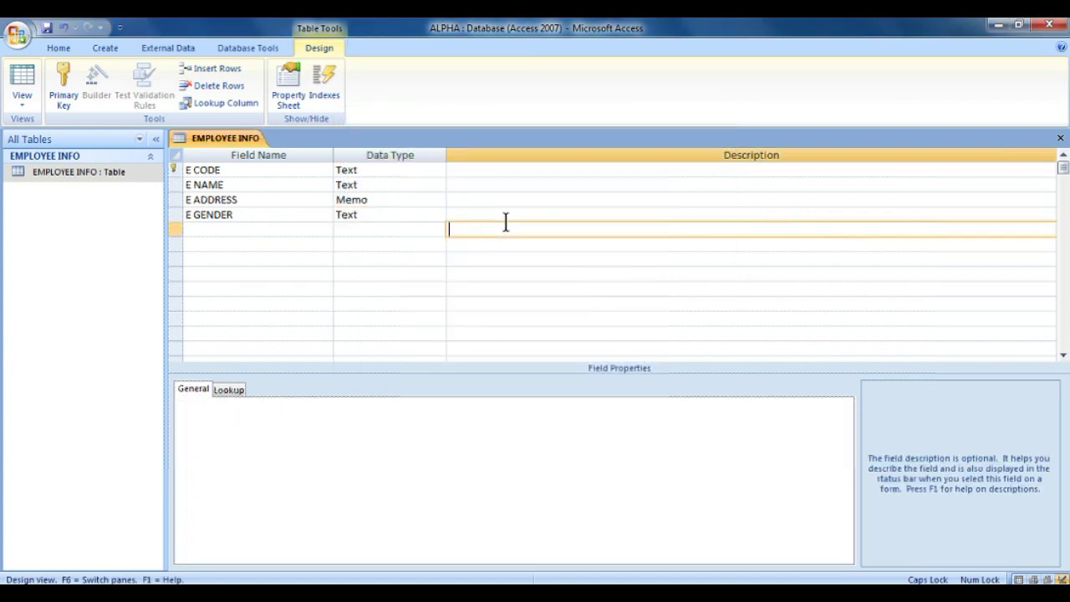
left_click(506, 217)
type("F =")
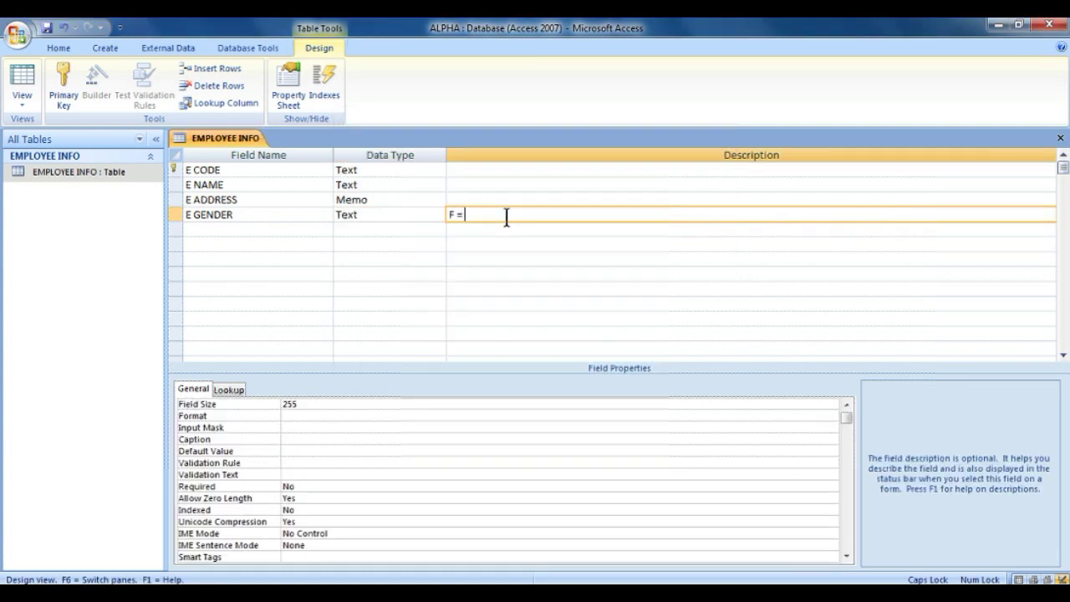
type(" FEMALE, M=MALE")
- Add a fifth field named DATE OF BIRTH with the Date/Time data type
left_click(312, 231)
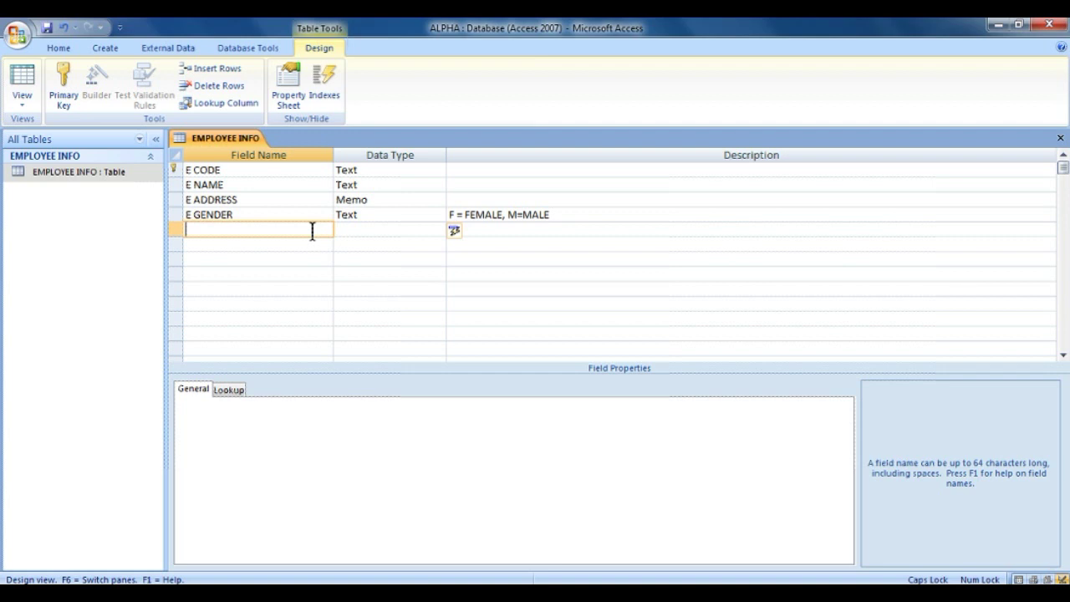
type("DATE OF BI")
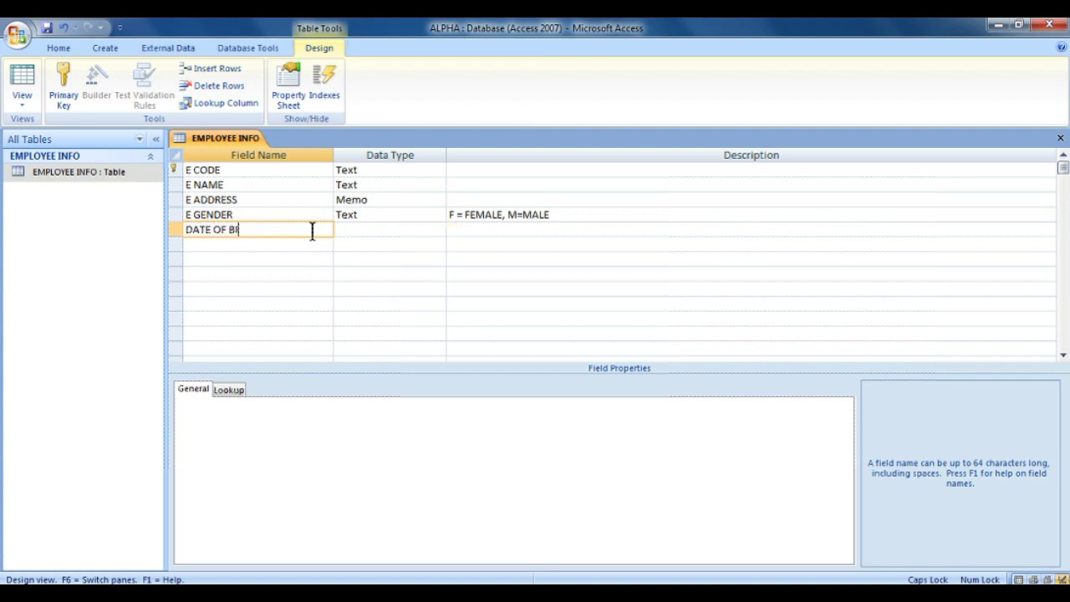
type("RTH")
left_click(361, 232)
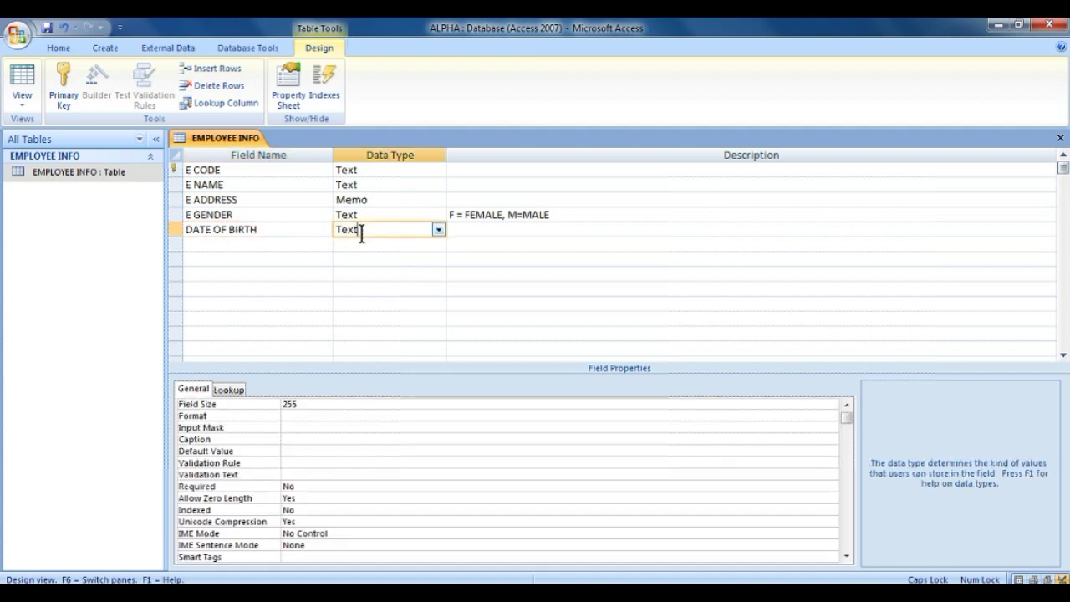
left_click(437, 229)
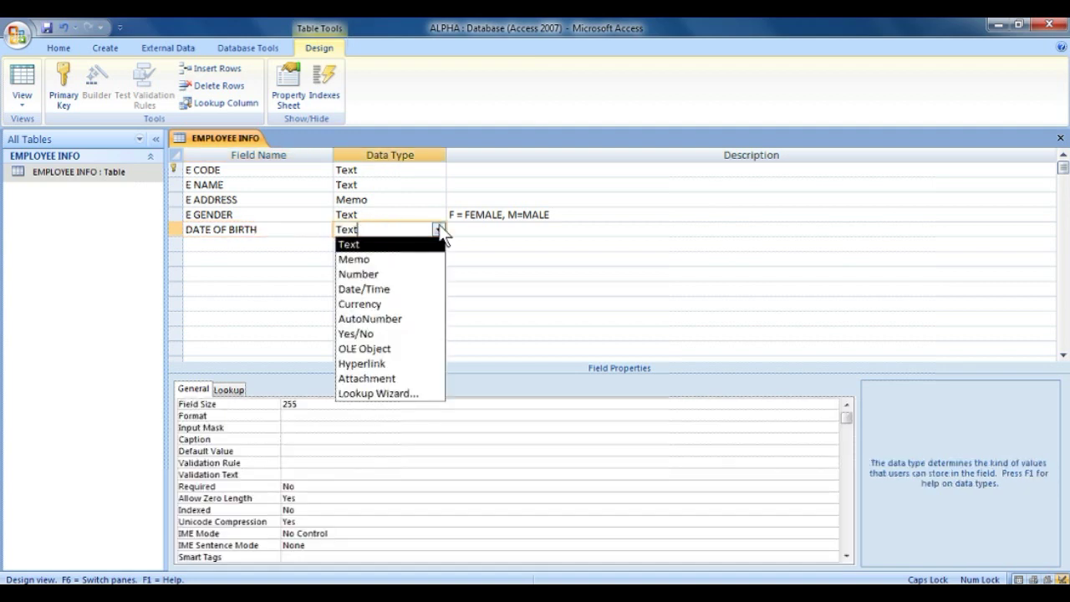
left_click(425, 290)
- Set the DATE OF BIRTH field's format to Short Date and close the EMPLOYEE INFO table
left_click(373, 405)
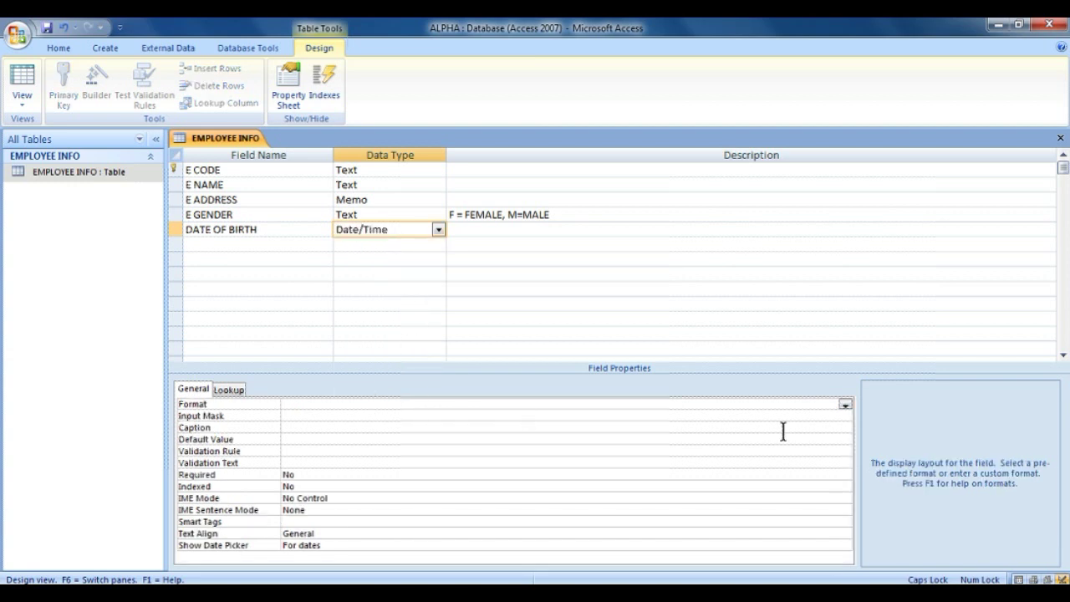
left_click(846, 404)
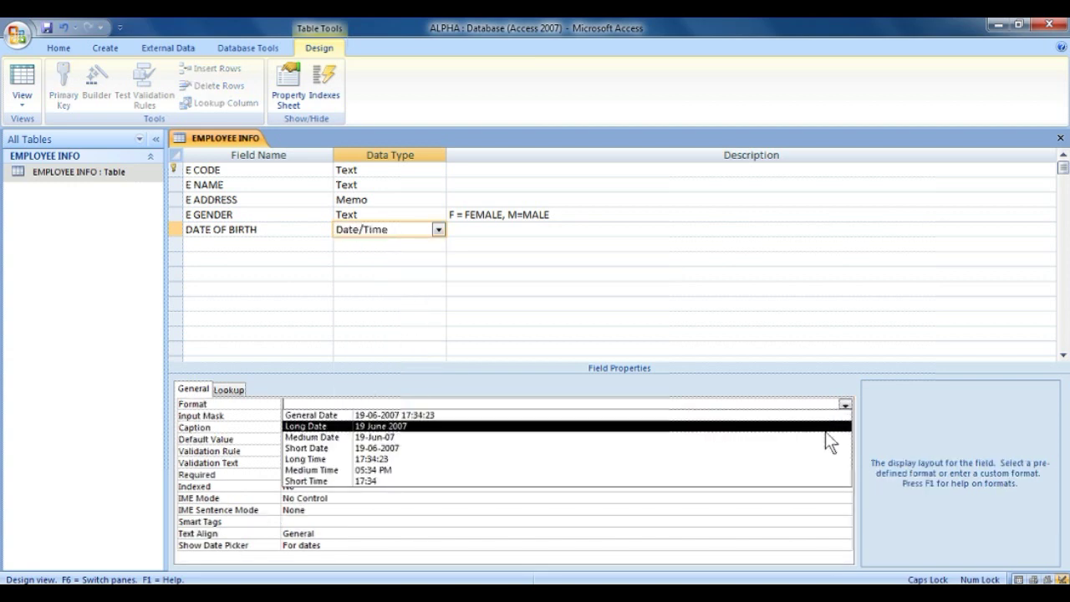
left_click(818, 448)
left_click(335, 319)
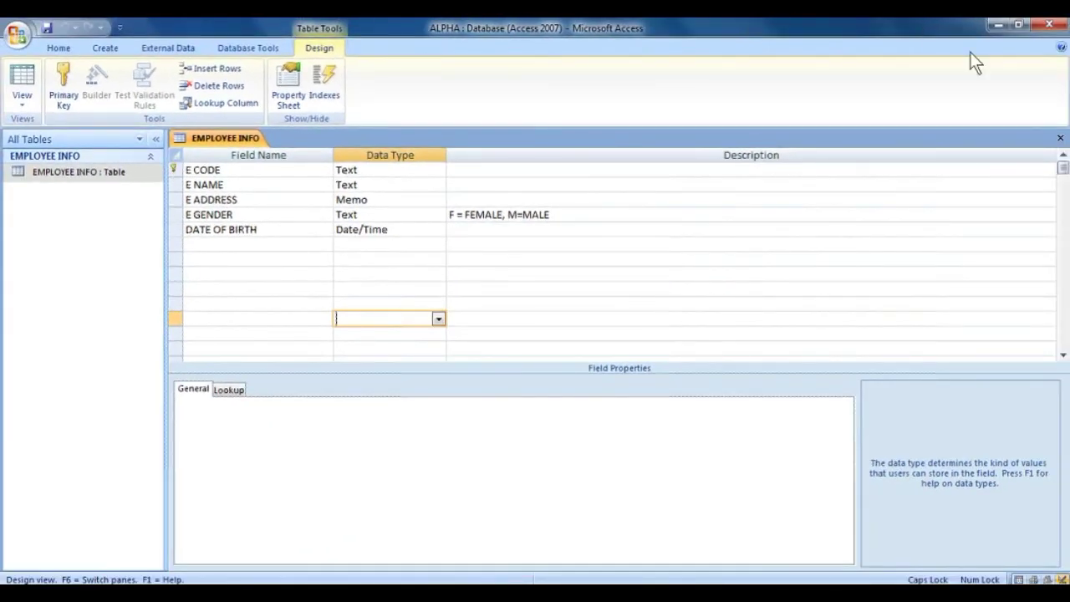
left_click(1060, 138)
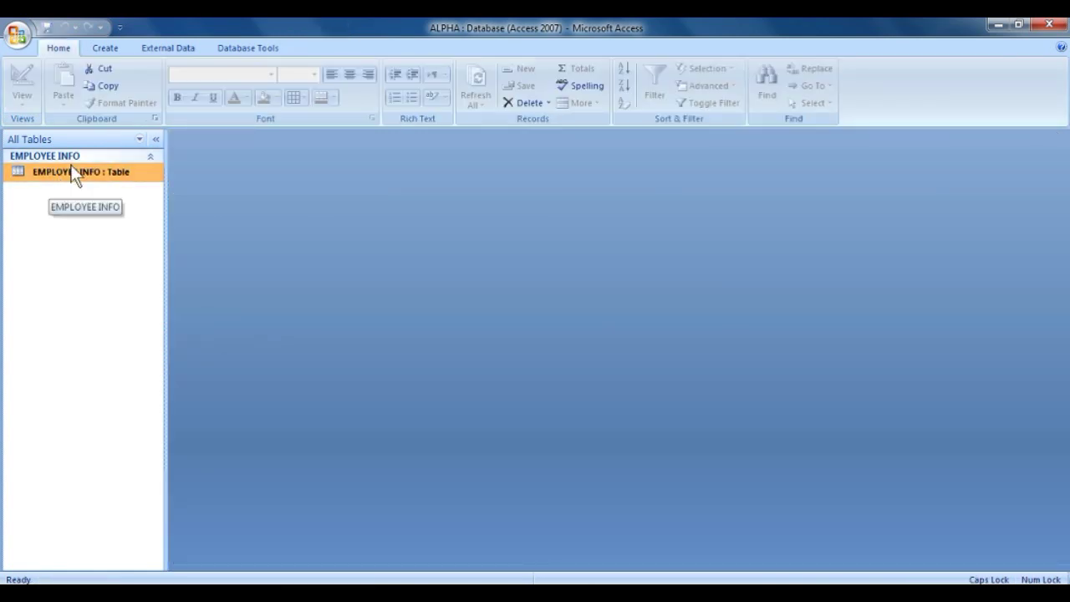
- Create a second table, save it as SALARY INFO and open it in Design View
left_click(102, 51)
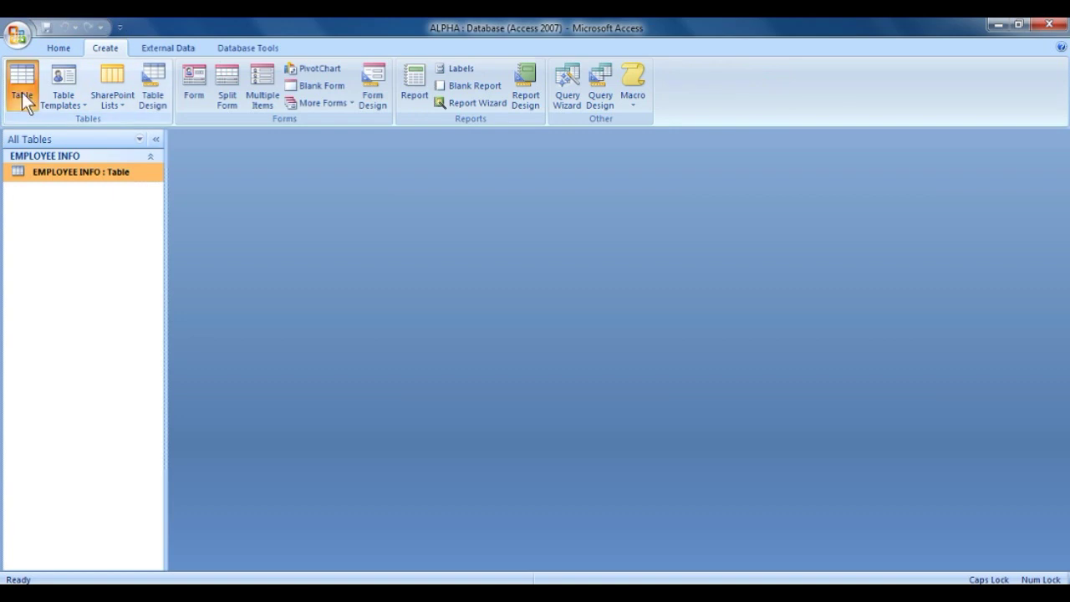
left_click(22, 92)
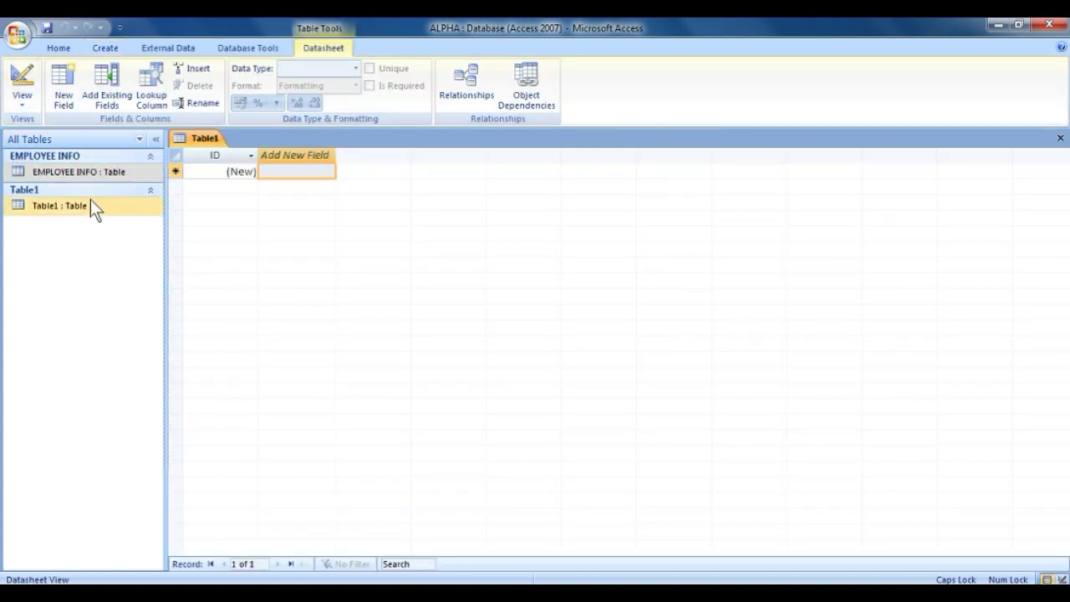
right_click(87, 205)
left_click(143, 235)
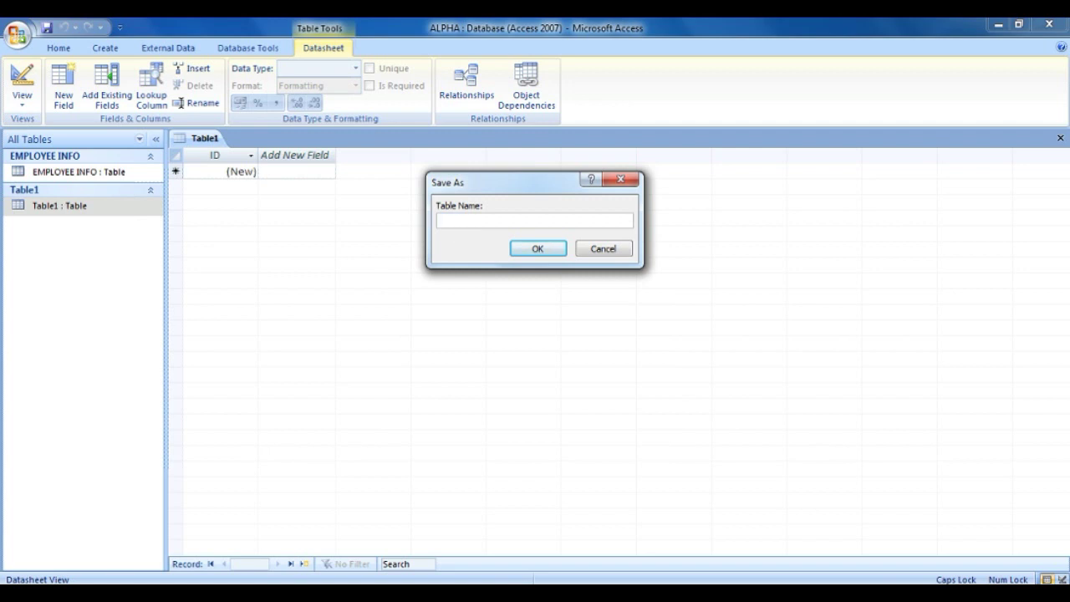
type("SALARY INFO")
key("Return")
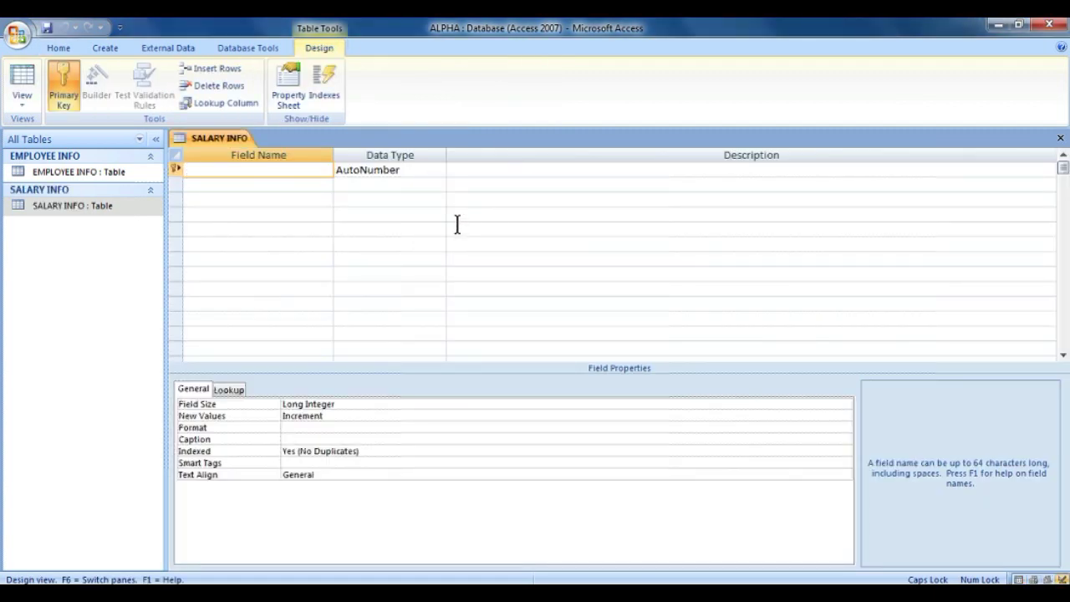
- Name the first field of the SALARY INFO table E CODE and give it the Text data type
type("EMPLO")
key("BackSpace")
key("BackSpace")
key("BackSpace")
key("BackSpace")
type("CODE")
left_click(438, 171)
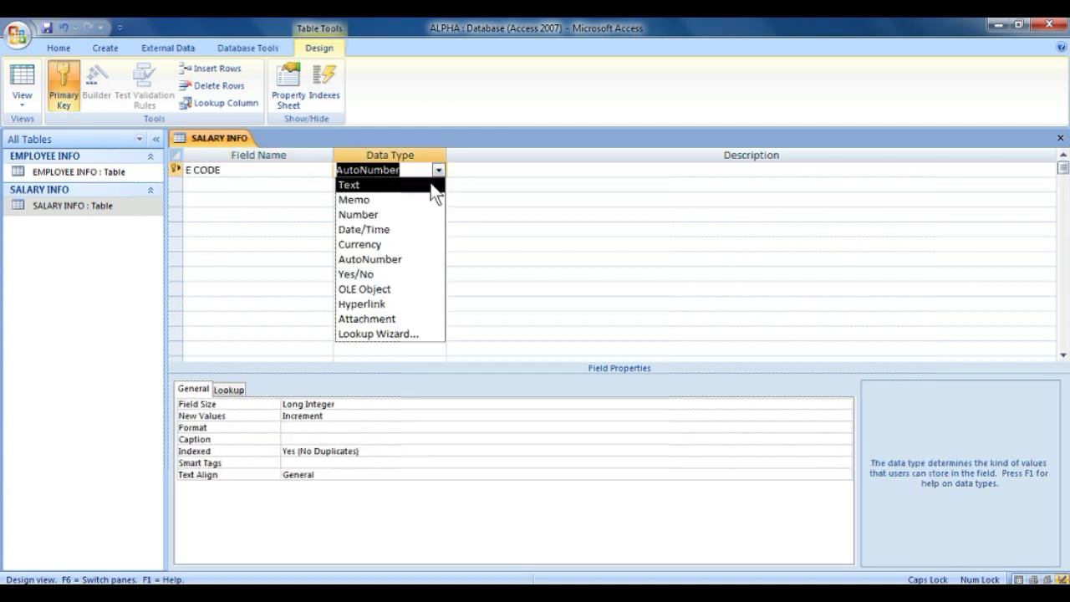
left_click(432, 187)
- Set the field size of E CODE in the SALARY INFO table to 4
left_click(313, 403)
key("BackSpace")
key("BackSpace")
key("BackSpace")
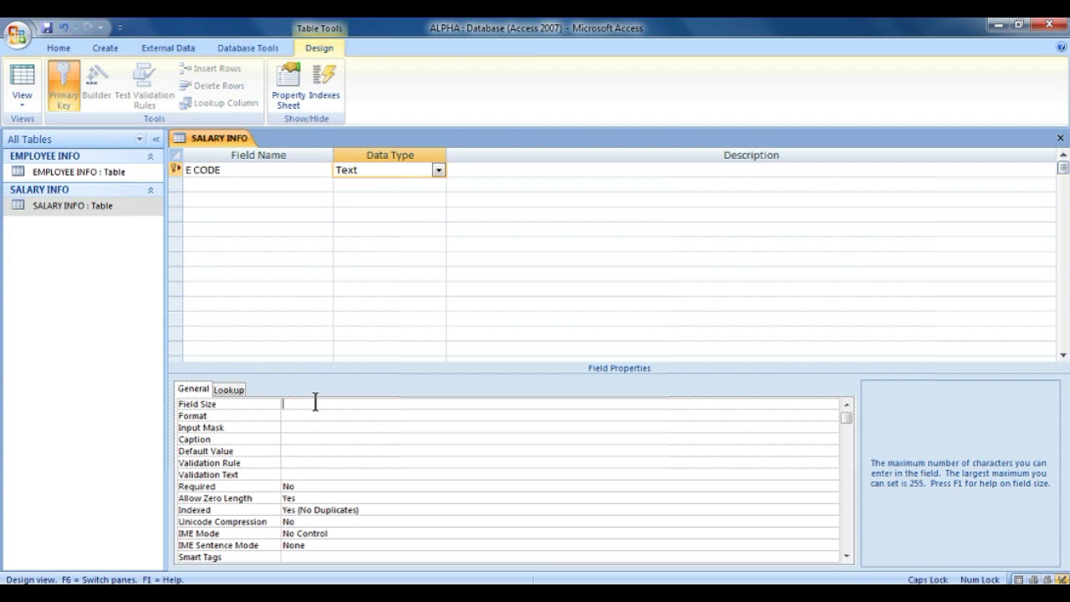
type("4")
- Add a second field named MONTH with the Text data type, accepting the reserved word as its name
left_click(237, 186)
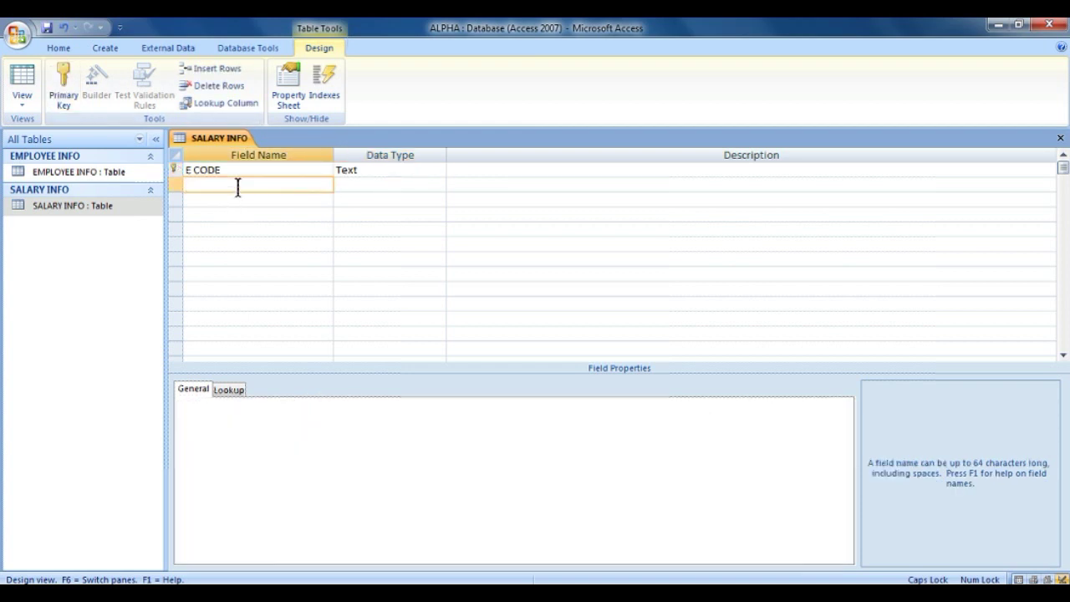
type("MONTH")
left_click(241, 202)
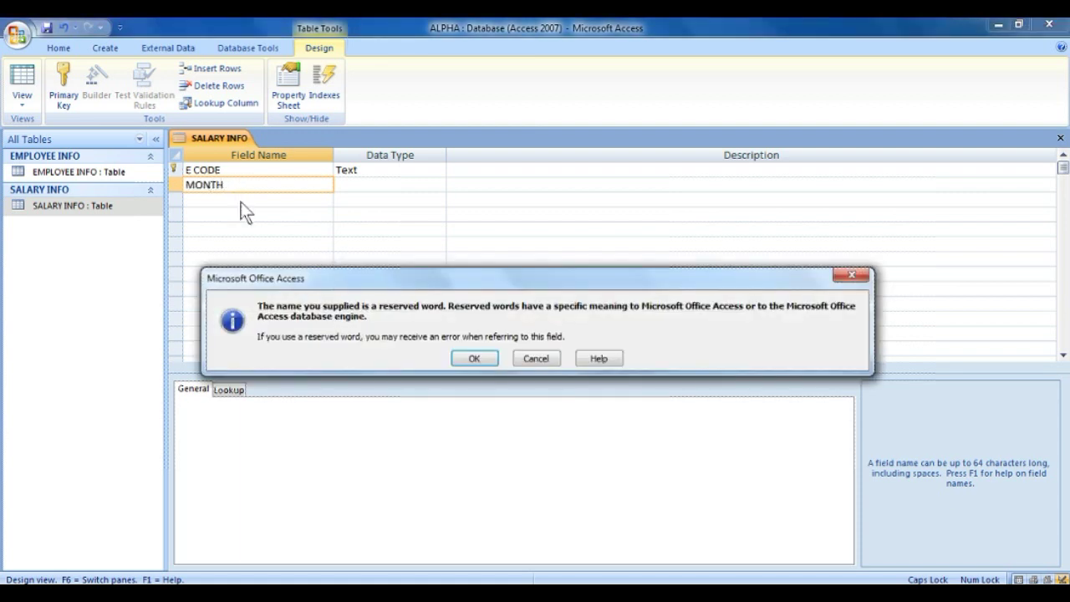
left_click(475, 360)
left_click(390, 184)
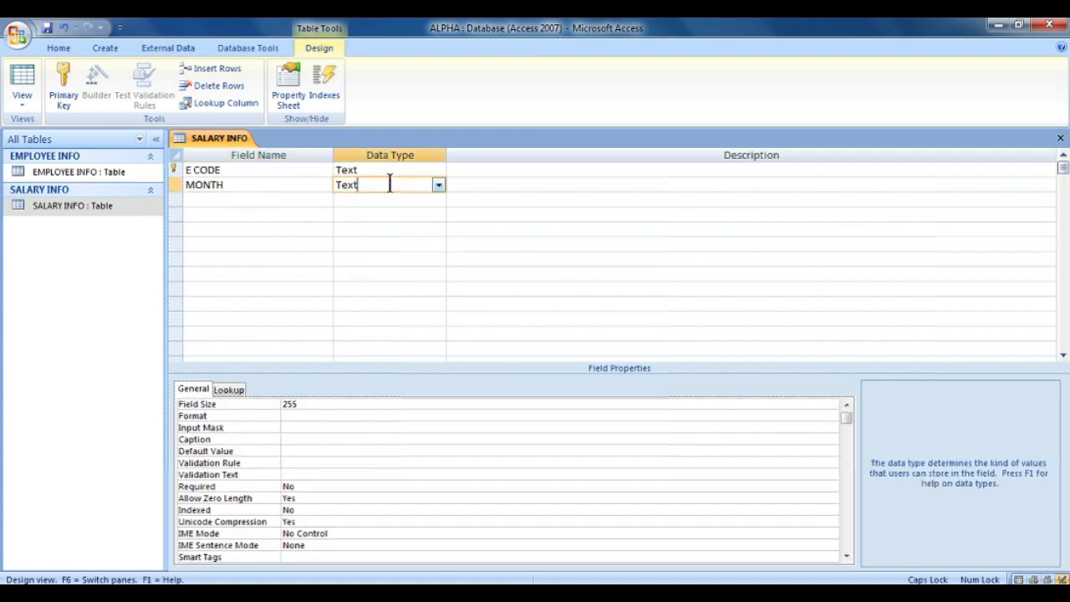
left_click(438, 186)
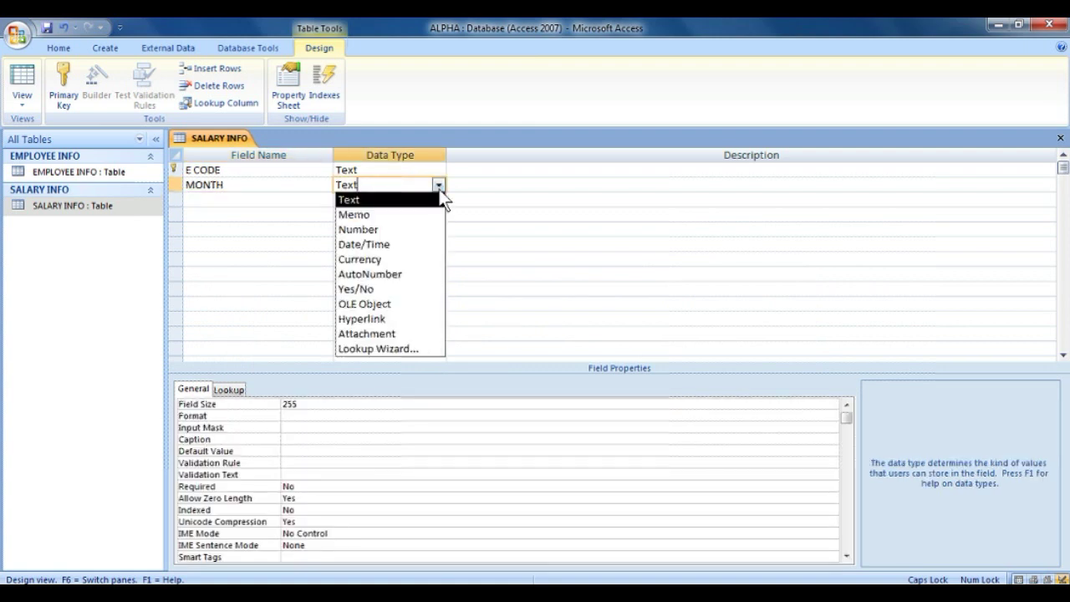
left_click(436, 202)
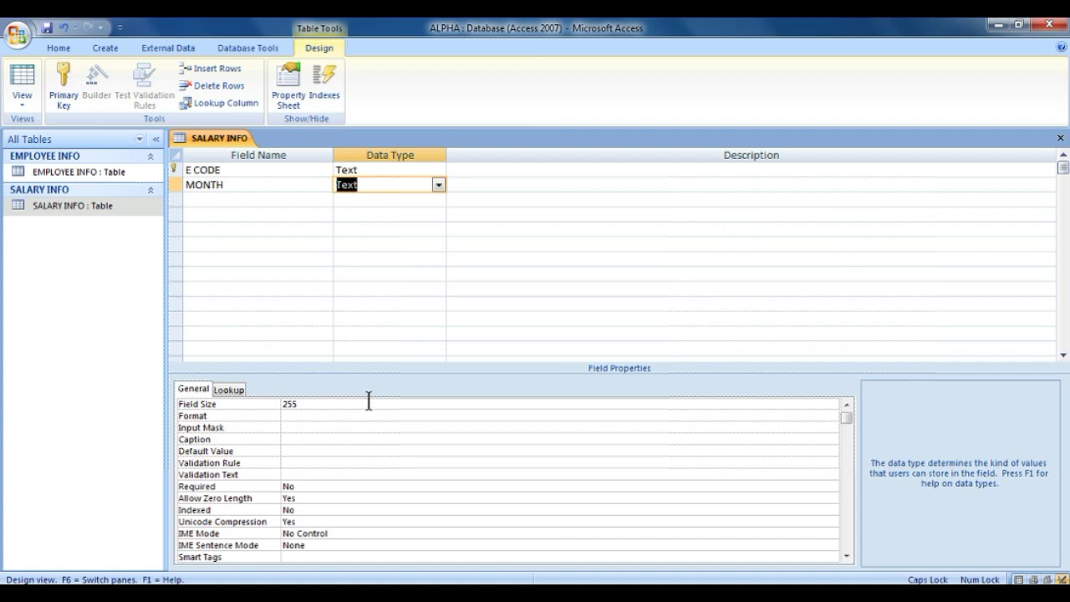
left_click(438, 186)
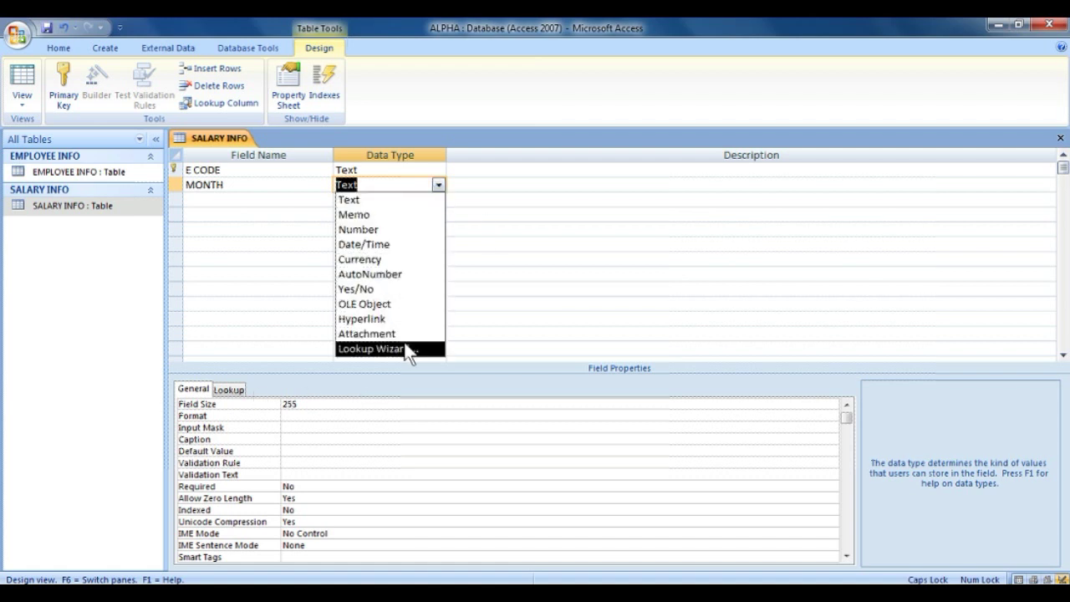
left_click(380, 201)
- Set the MONTH field's lookup display control to List Box and its row source type to Value List
left_click(231, 390)
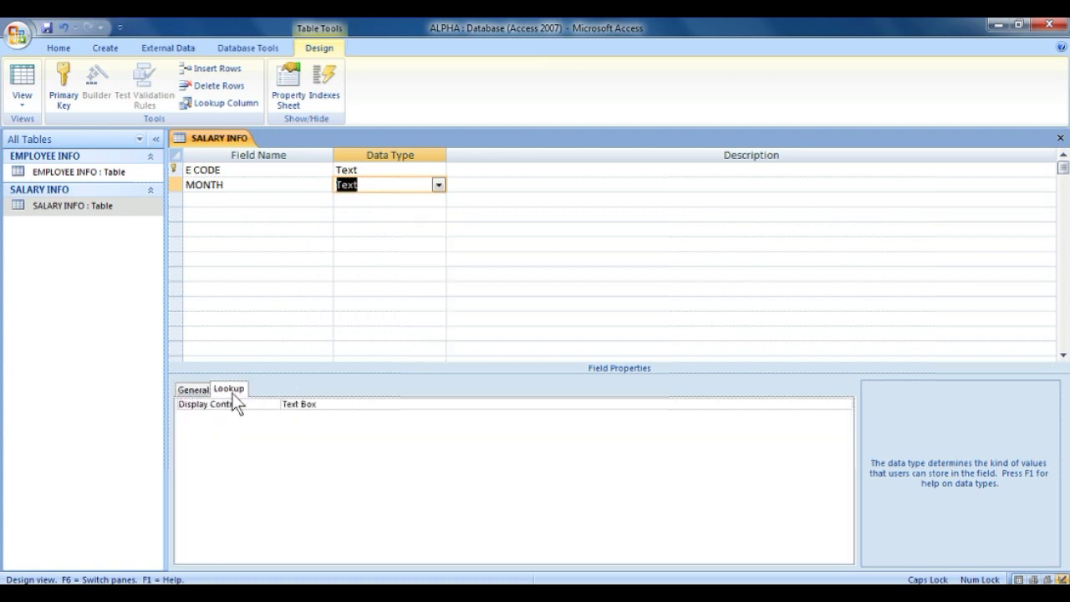
left_click(846, 405)
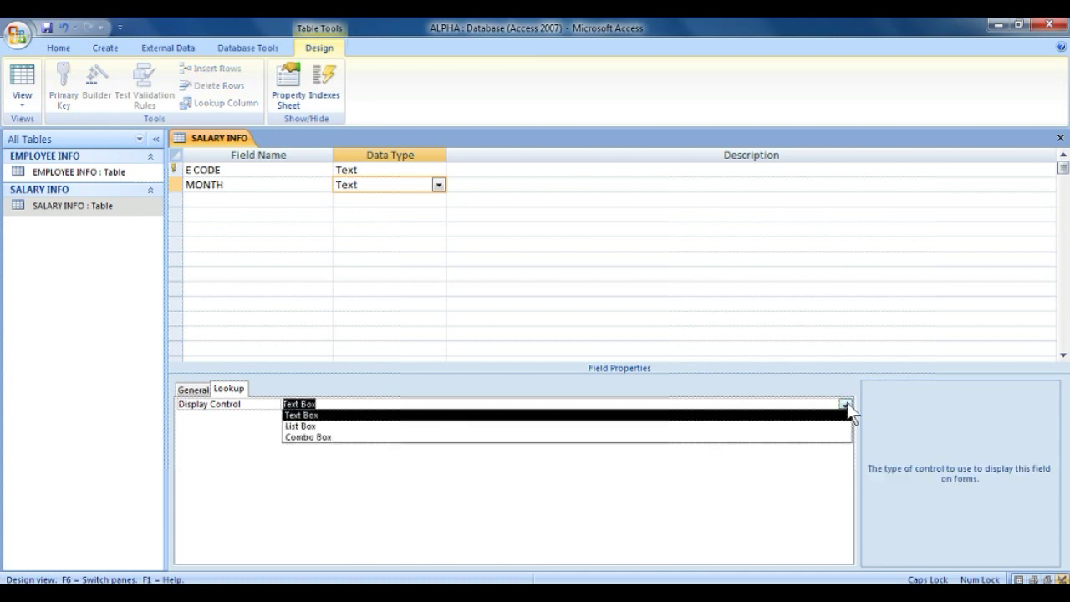
left_click(811, 426)
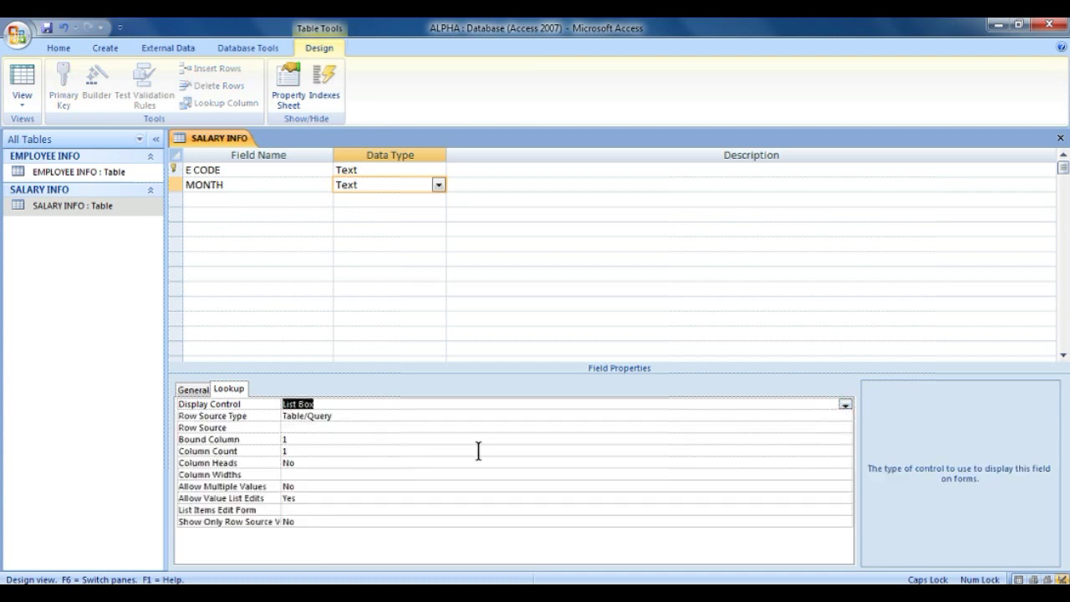
left_click(547, 427)
left_click(635, 417)
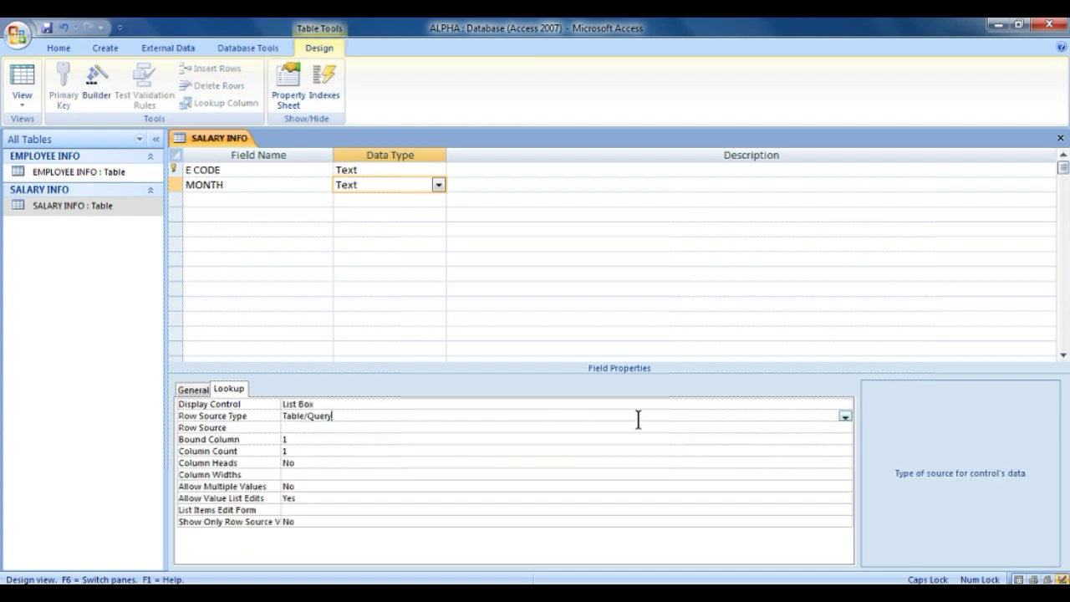
left_click(845, 416)
left_click(825, 439)
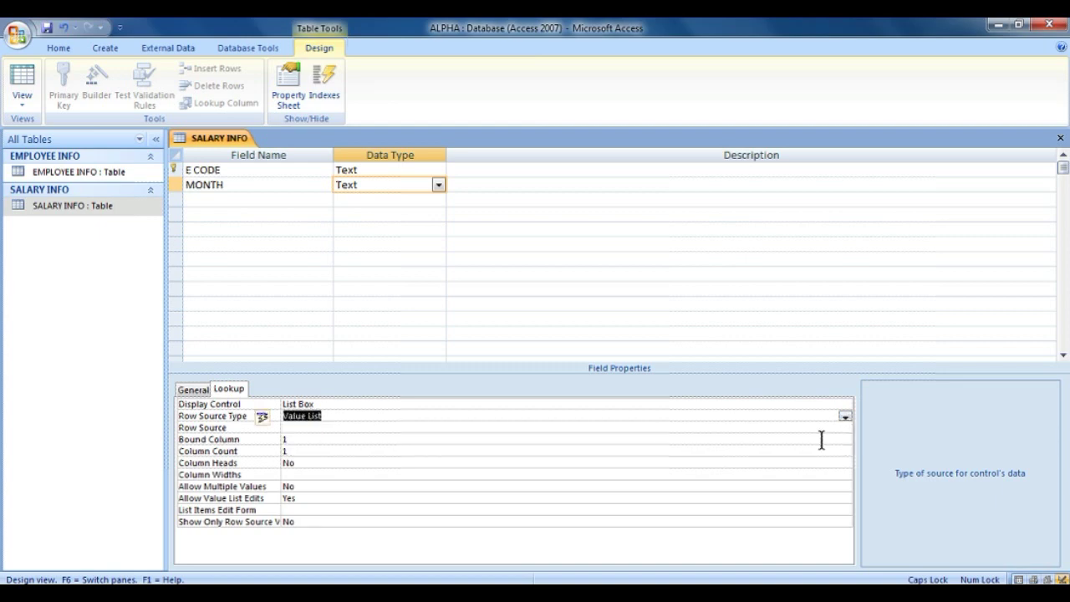
- Set the MONTH row source to "JAN";"FEB";"MAR";"APR";"MAY";"JUN";"JUL";"AUG";"SEP";"OCT";"NOV";"DEC"
left_click(677, 427)
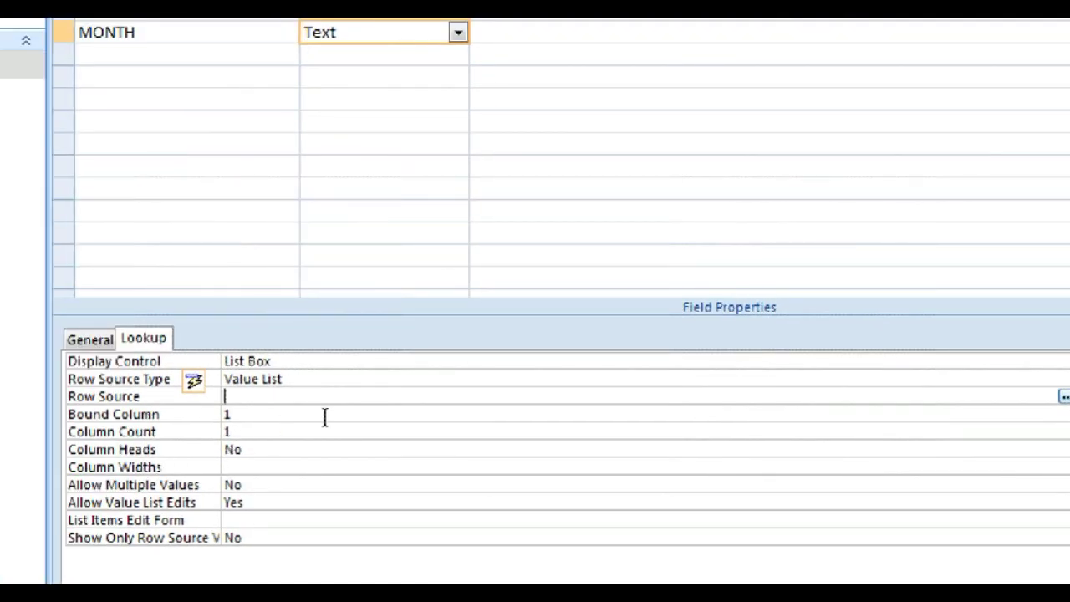
type("\"JAN")
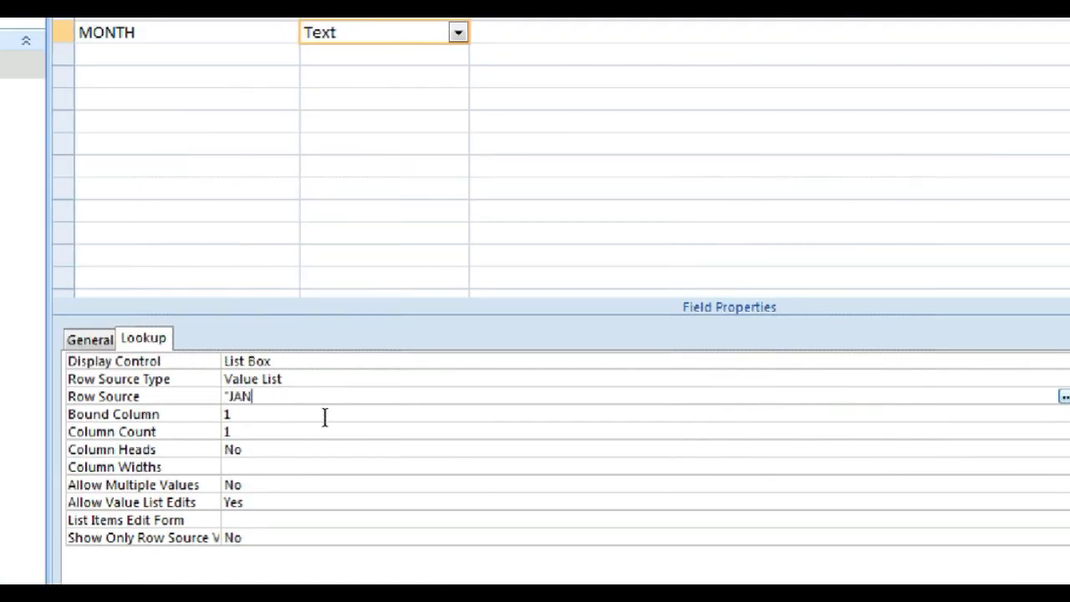
type("\";\"FEB\";MAR")
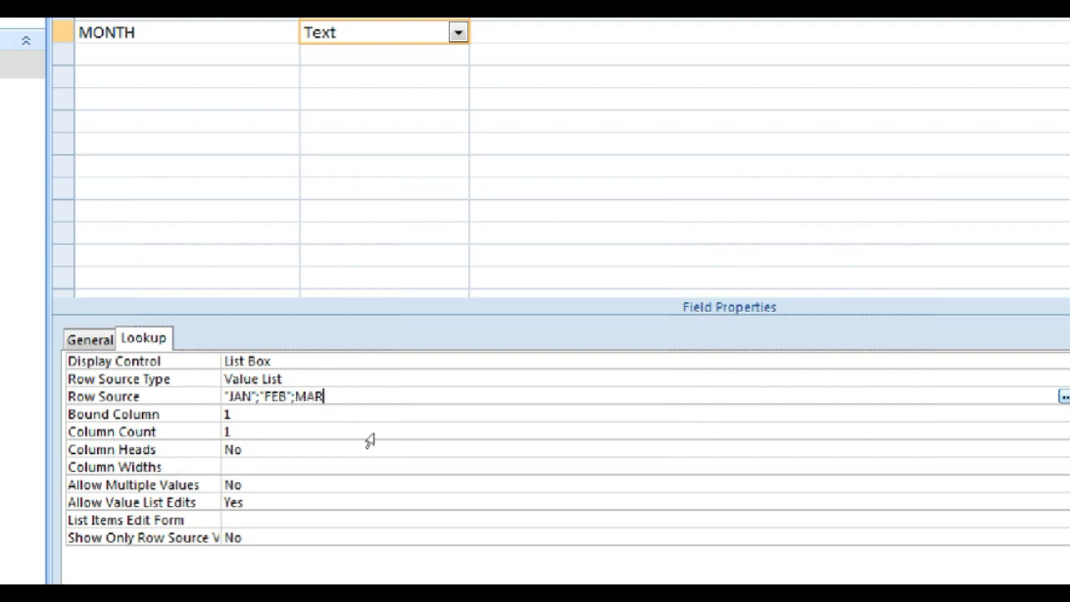
type("\"")
key("Left")
key("Left")
key("Left")
key("Left")
type("\"")
key("Right")
key("Right")
key("Right")
key("Right")
type(";\"APR\";")
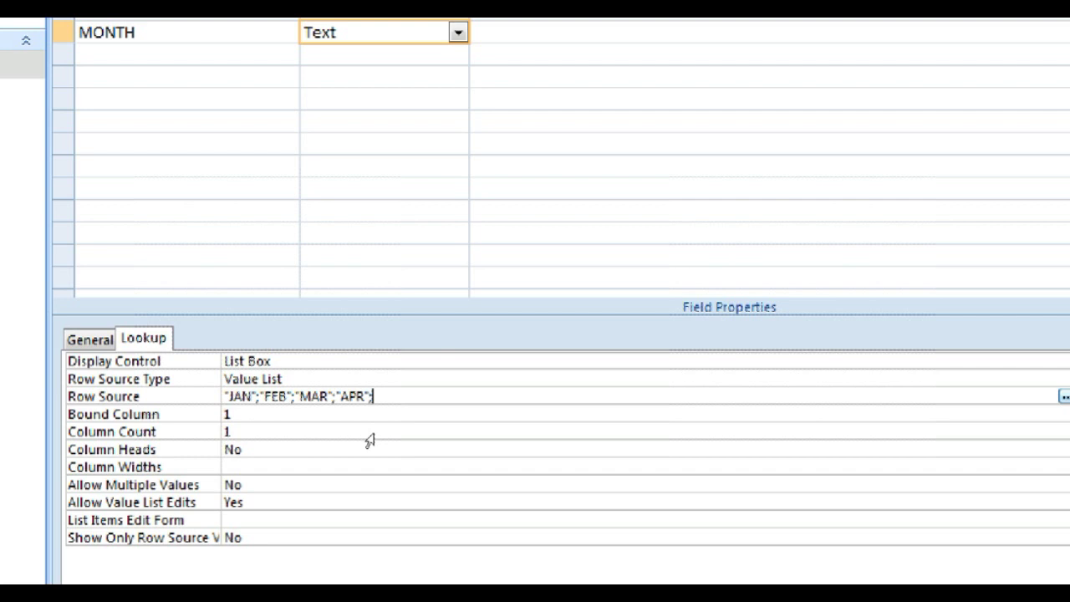
type("\"MAY\";\"JUN\"")
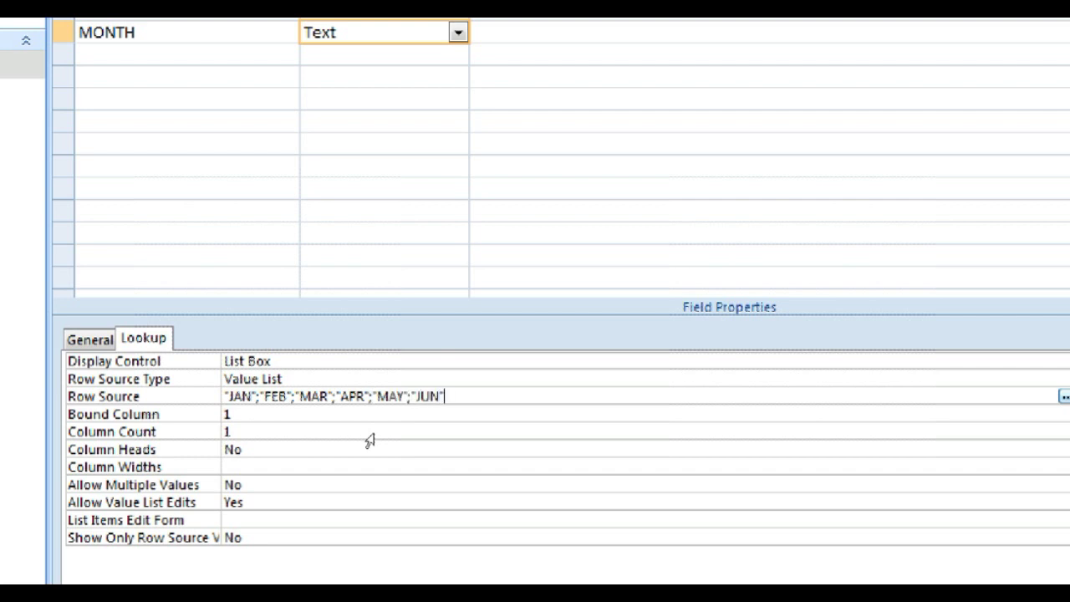
type(";\"JUL\";\"AU")
key("BackSpace")
key("BackSpace")
type("\"AUG\";")
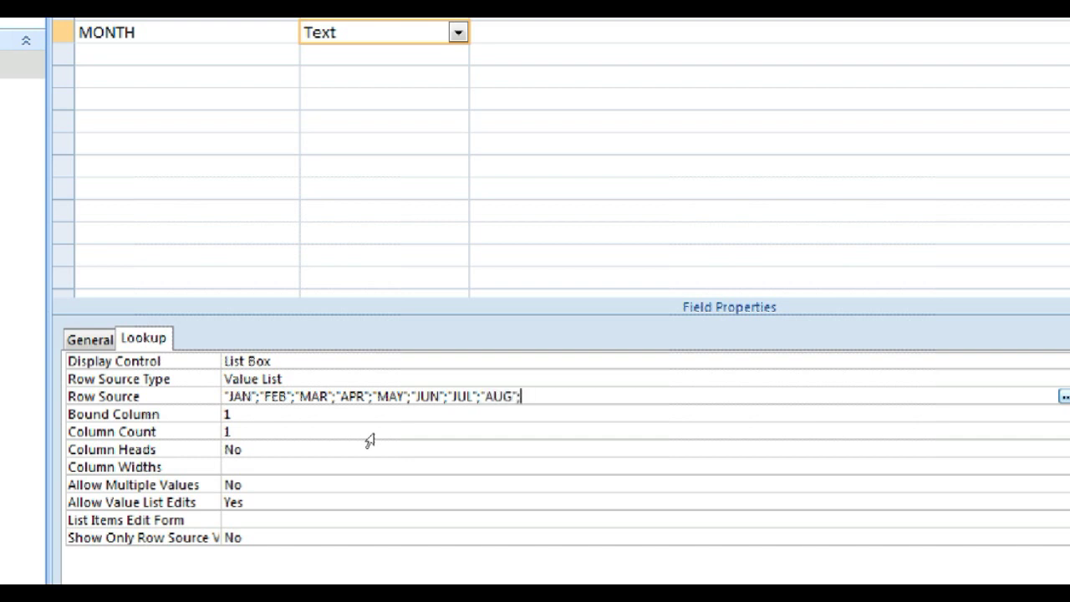
type("\"SEP\";\"OCT\";")
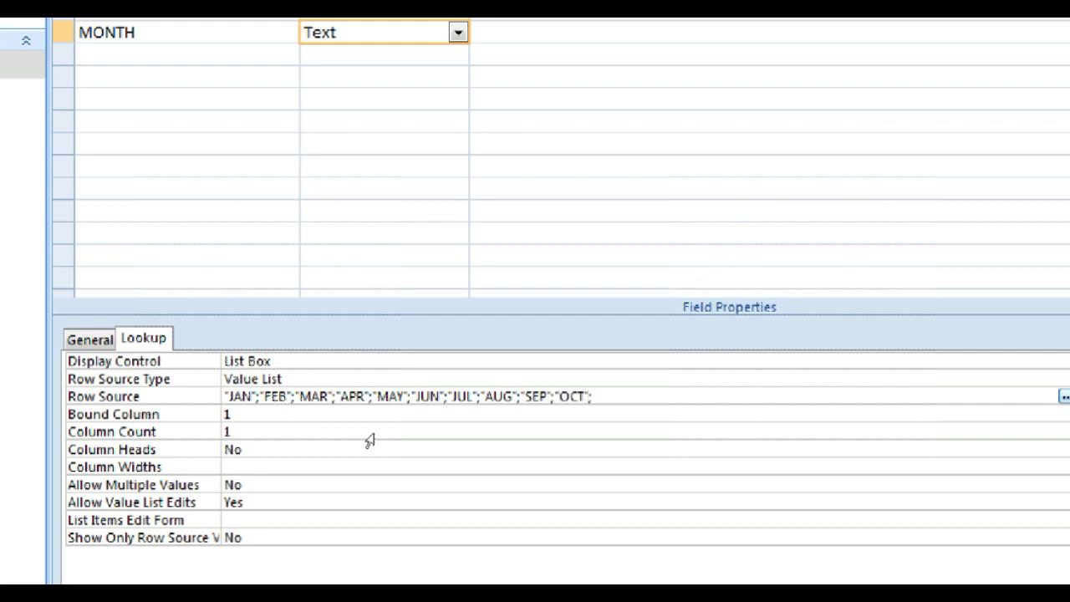
type("\"NOV\";\"DEC")
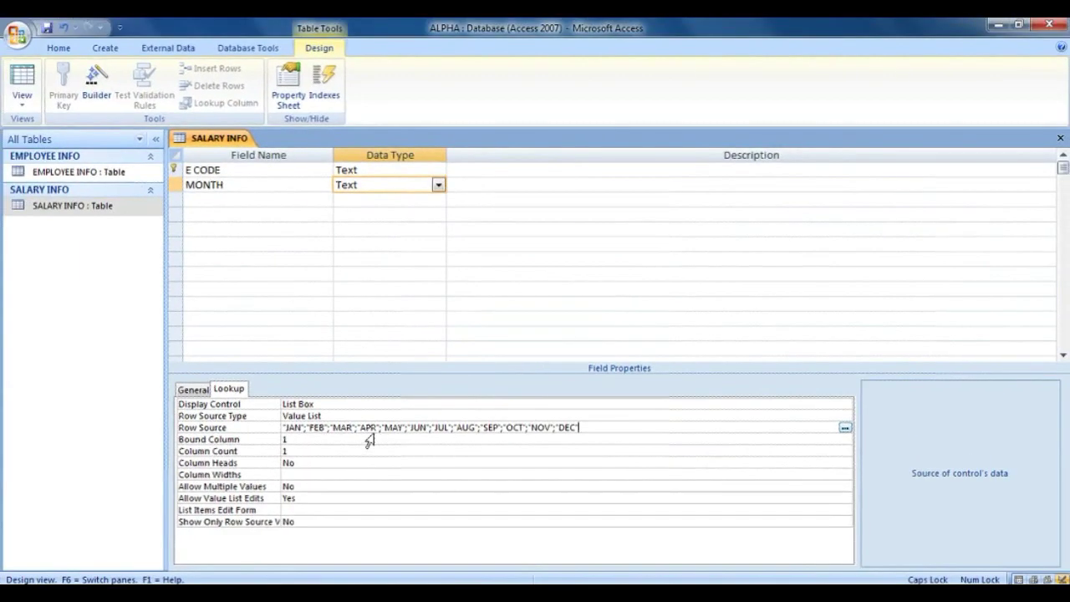
left_click(438, 185)
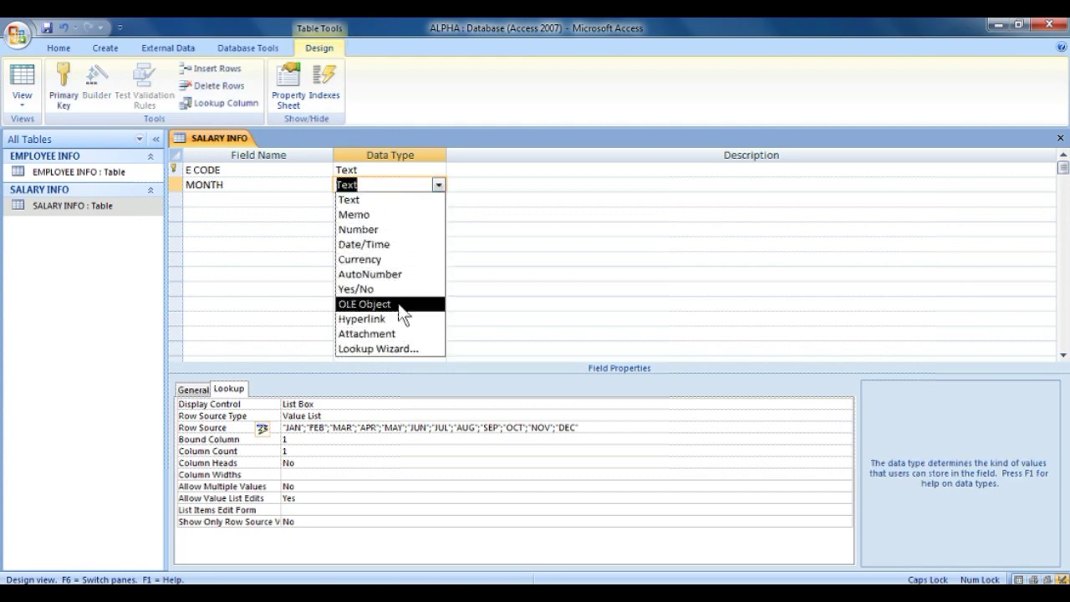
left_click(609, 428)
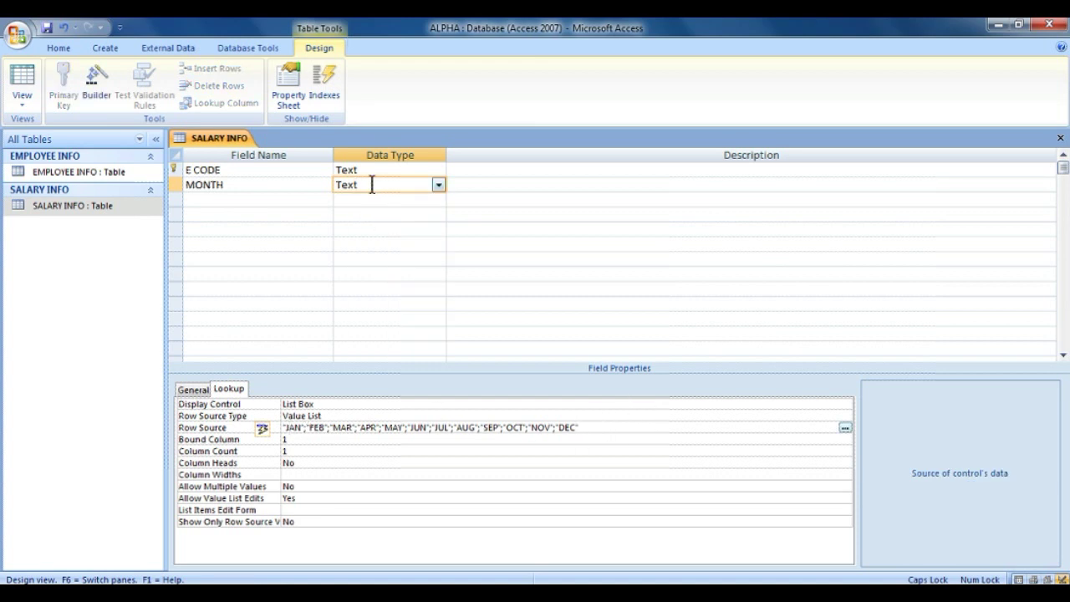
- Add a third field named YEAR with the Text data type to the SALARY INFO table
left_click(307, 199)
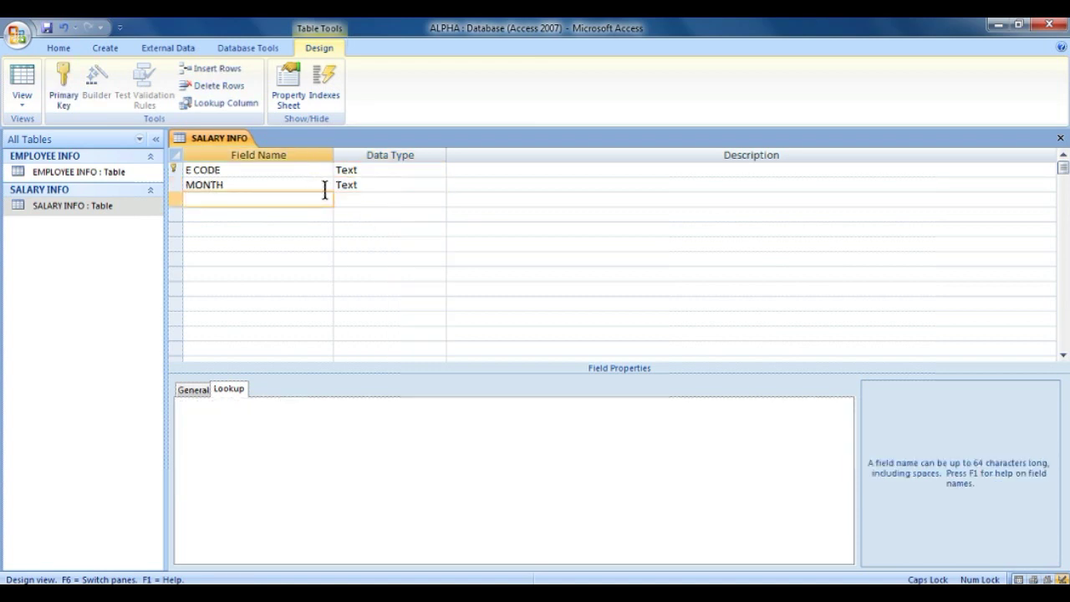
type("YEAR")
left_click(359, 199)
left_click(474, 357)
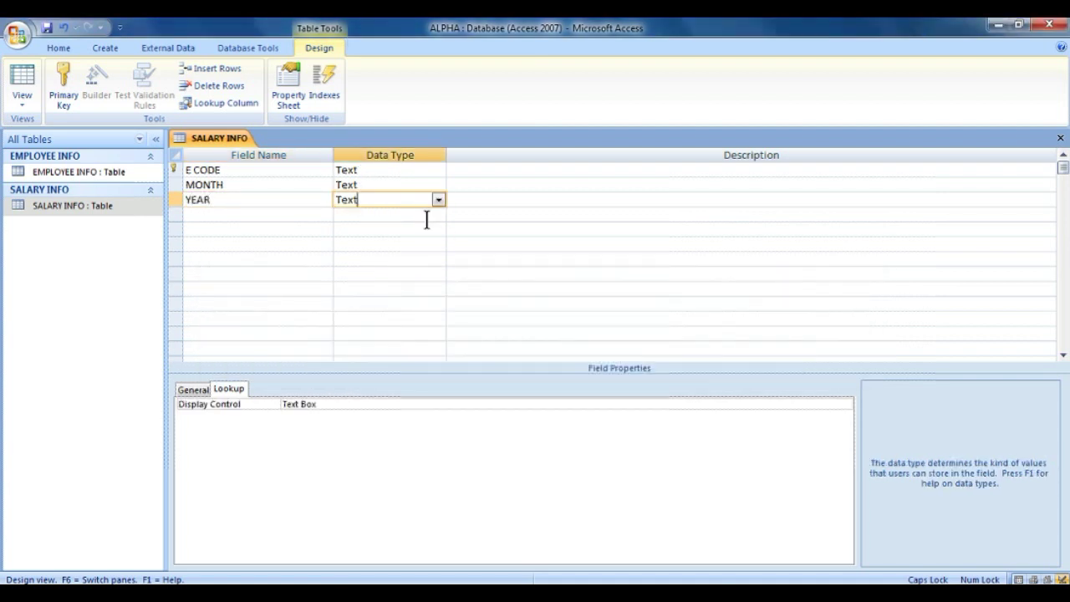
left_click(437, 199)
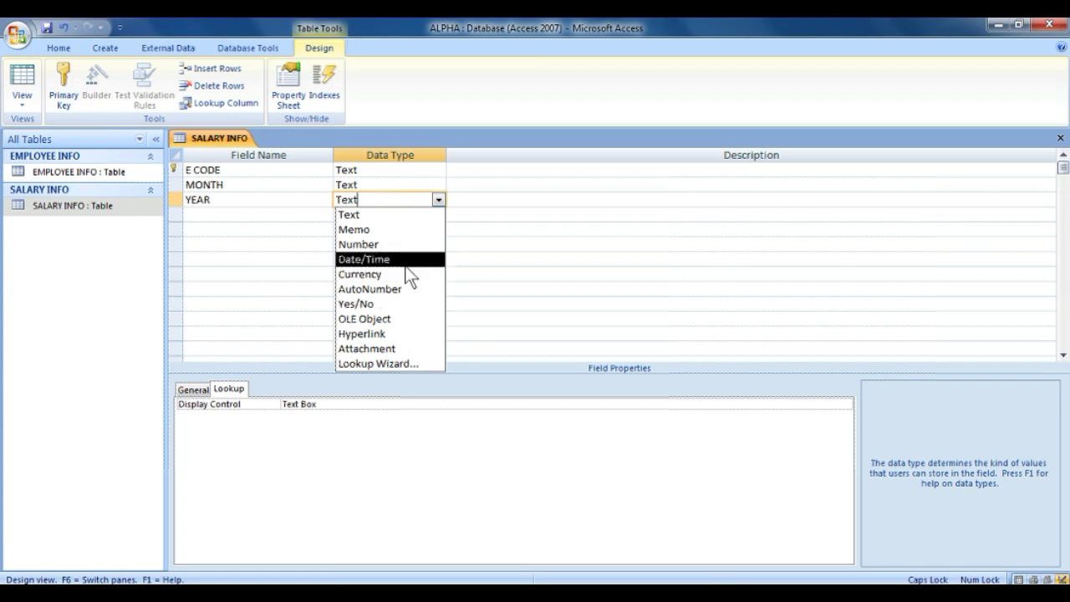
left_click(397, 216)
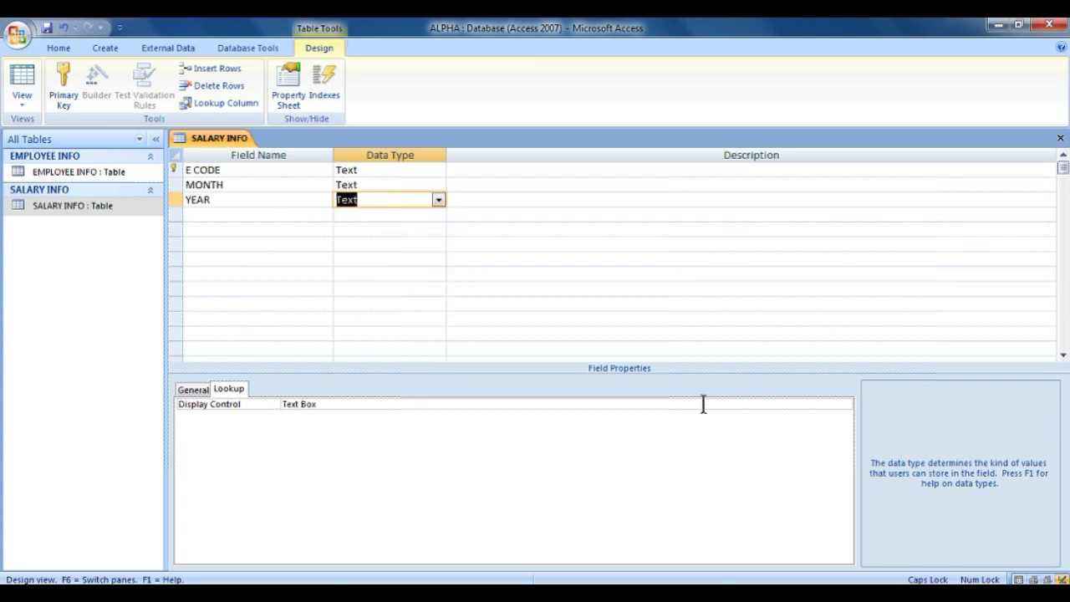
- Set the YEAR field's lookup display control to List Box and its row source type to Value List
left_click(819, 405)
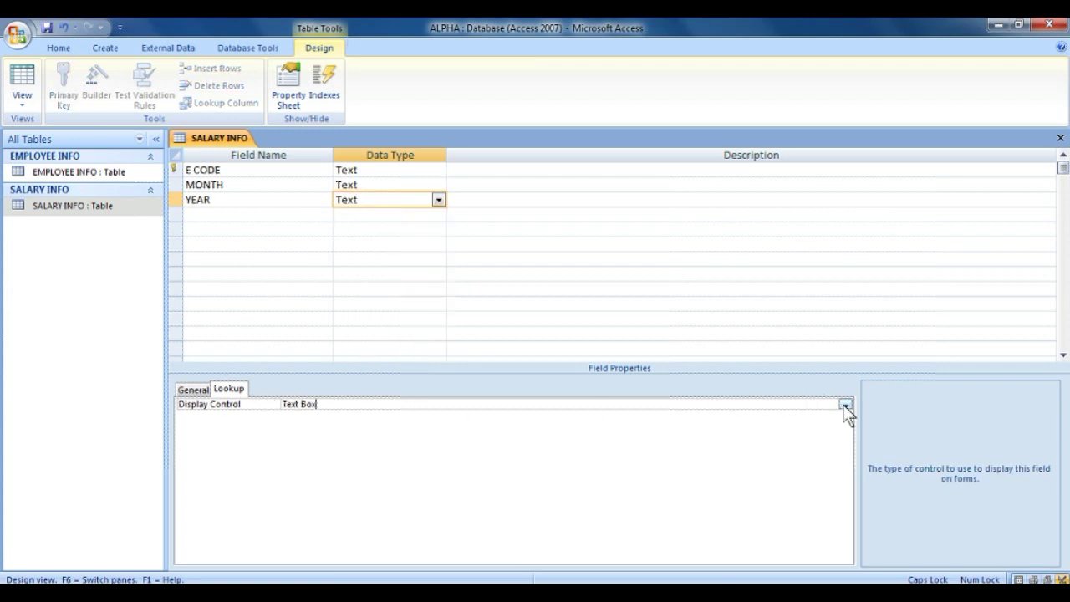
left_click(846, 405)
left_click(782, 424)
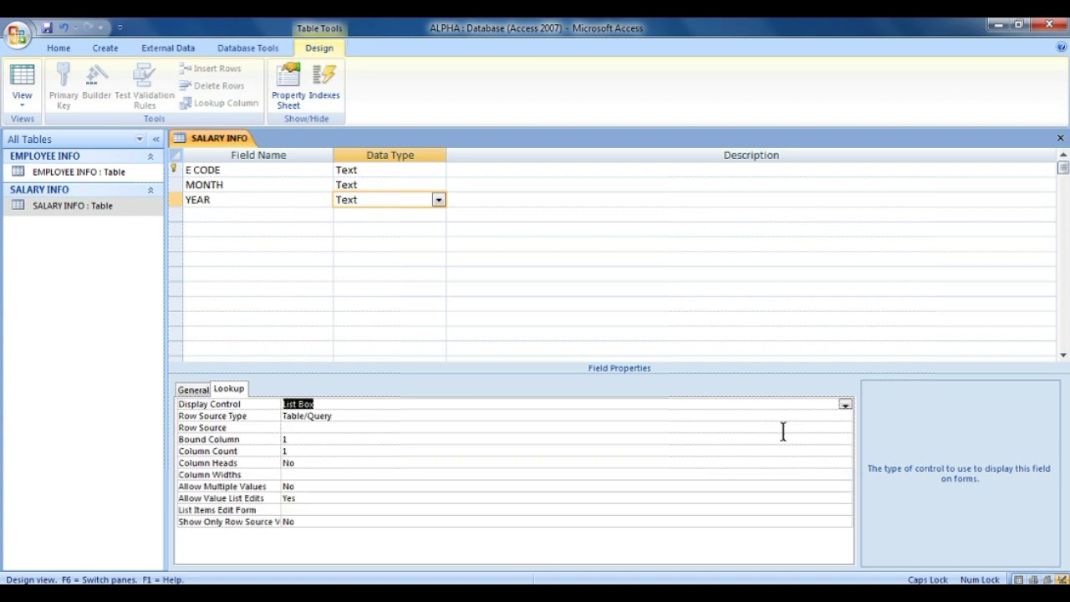
left_click(514, 427)
left_click(619, 415)
left_click(846, 416)
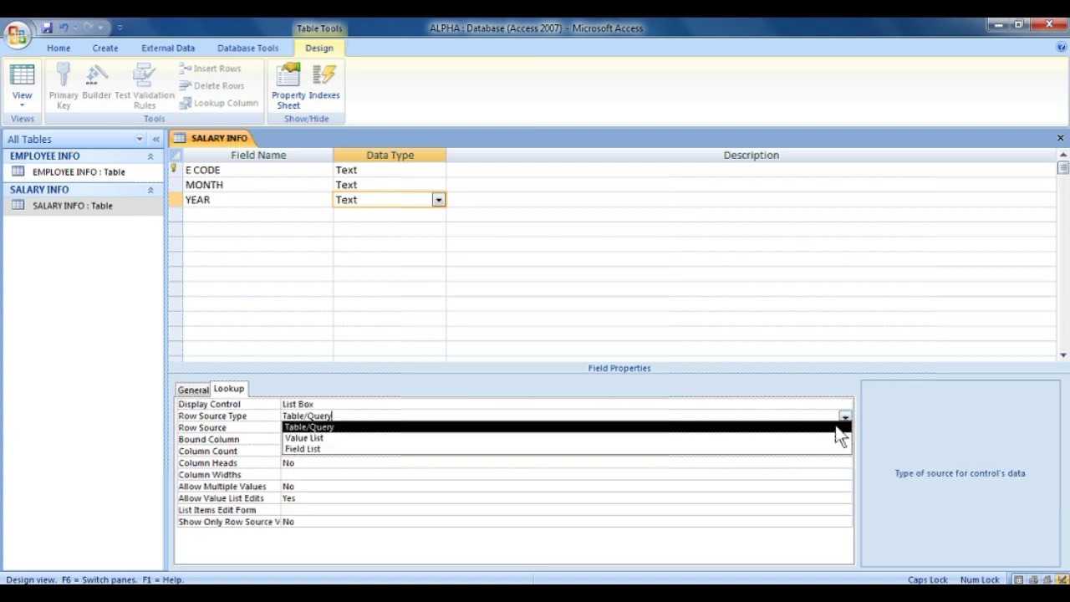
left_click(828, 439)
- Set the YEAR row source to the quoted values 2006, 2007 and 2008, separated by semicolons
left_click(748, 428)
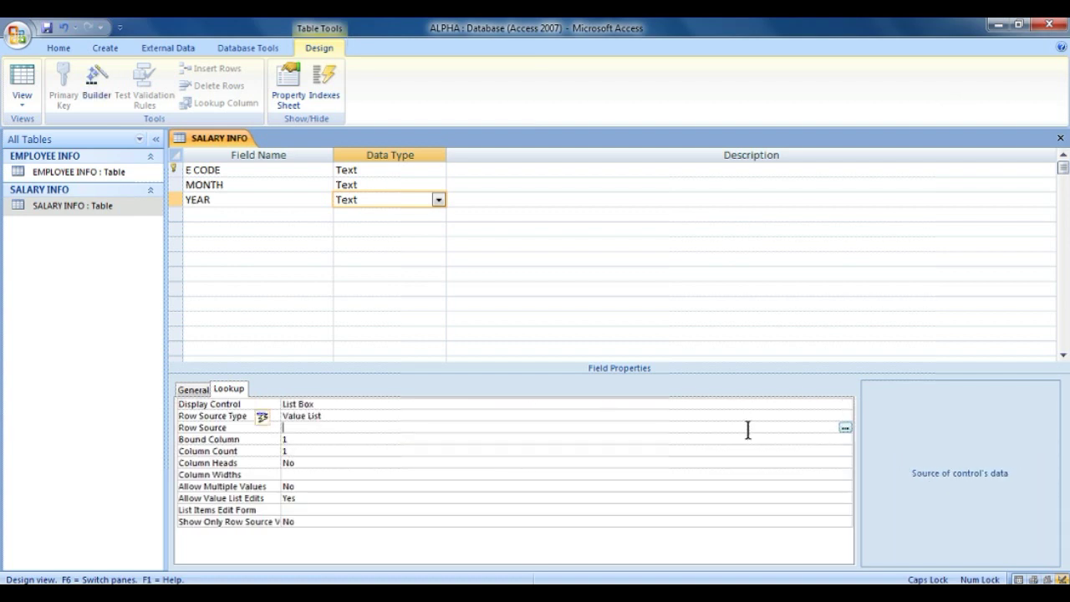
type("\"2006\";\"2007\"")
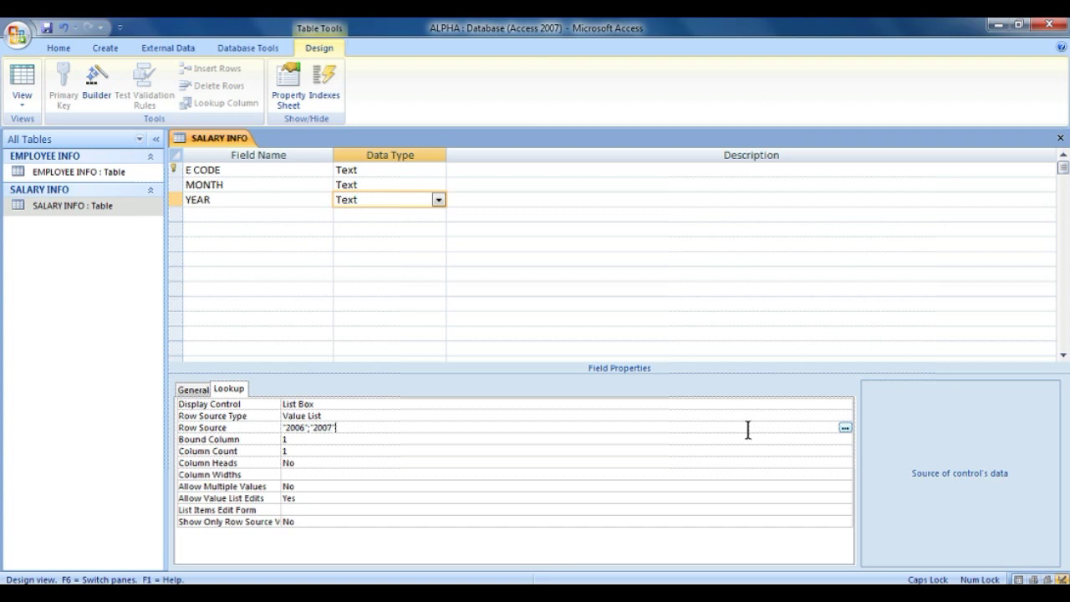
type(";\"2008")
- Add a fourth field named BASIC SALARY with the Currency data type and show its general properties
left_click(191, 217)
type("BASIC ")
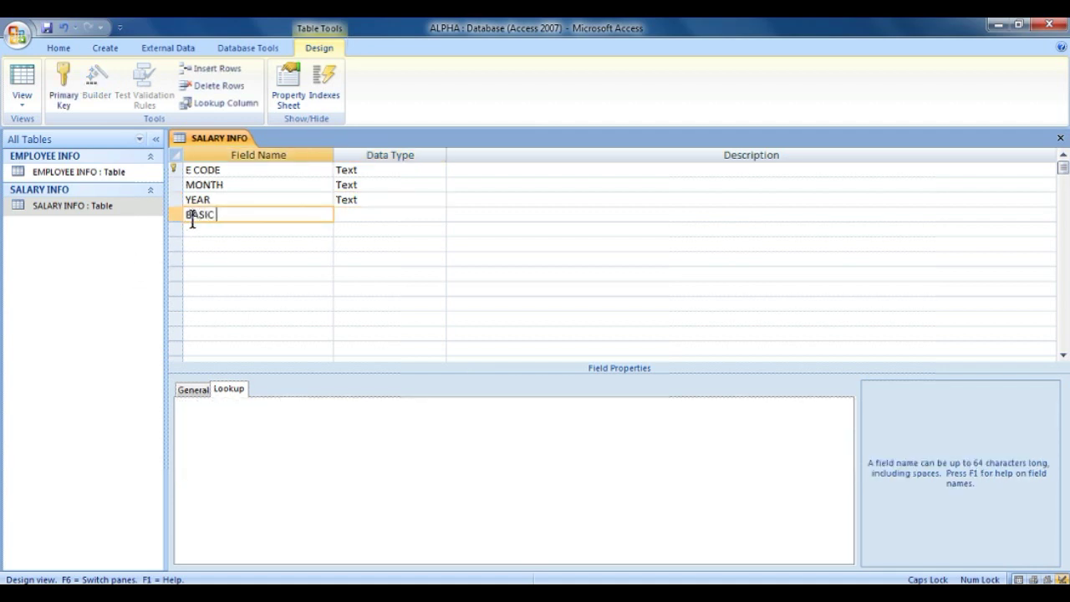
type("SALRY")
key("BackSpace")
key("BackSpace")
type("ARY")
left_click(344, 213)
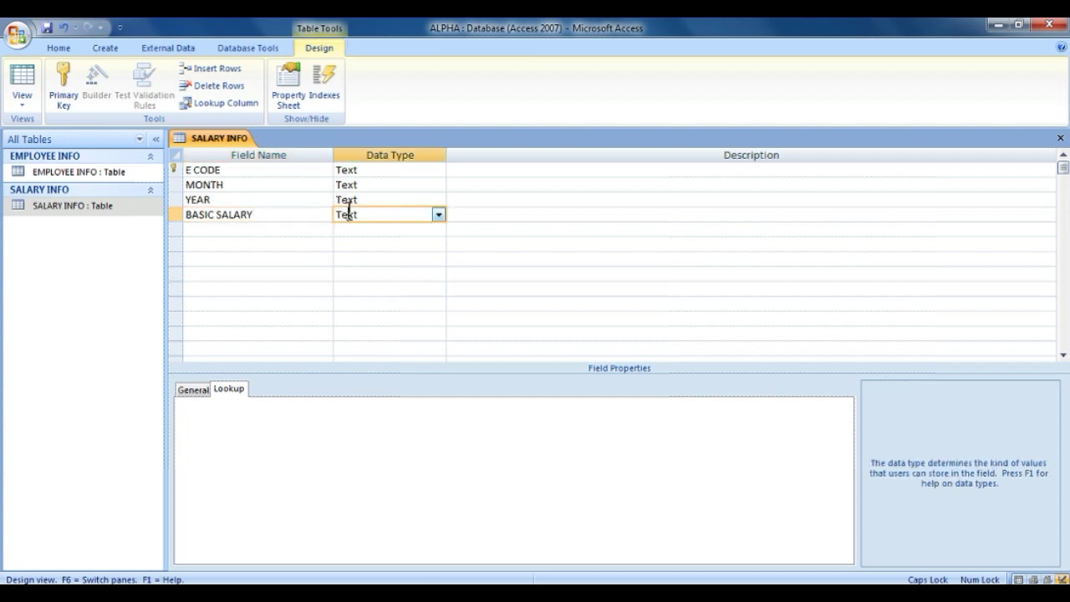
left_click(439, 216)
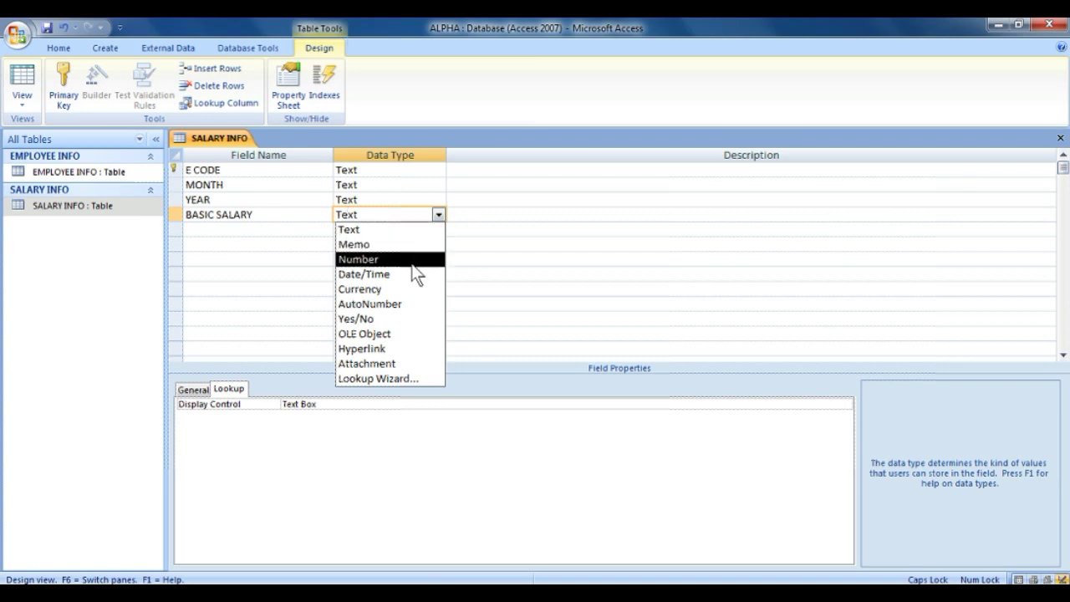
left_click(401, 289)
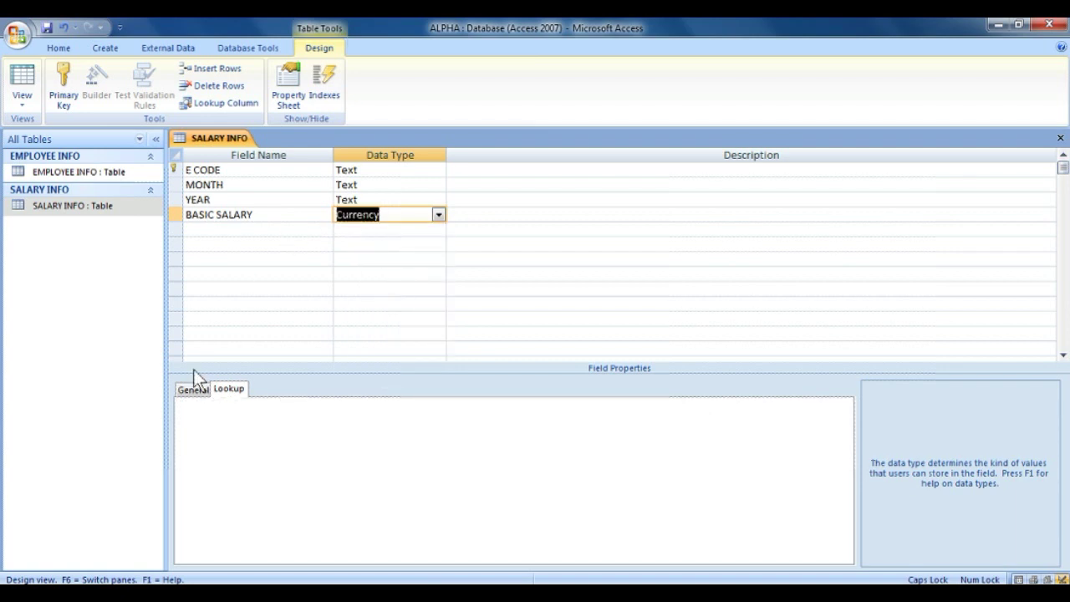
left_click(198, 390)
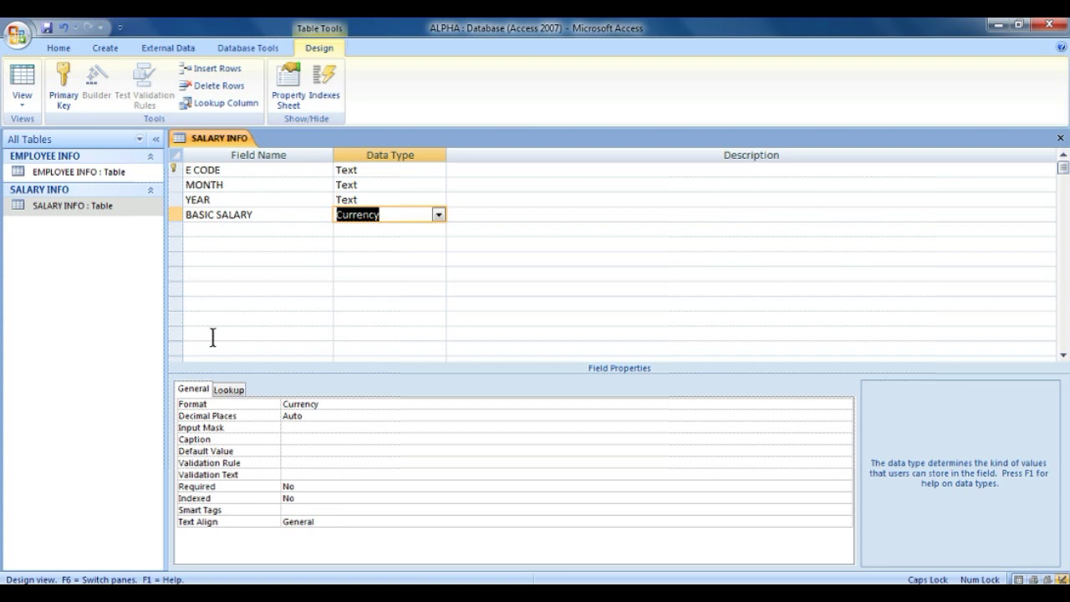
- Remove the primary key from E CODE and add a SALARY INFO index named COMPOSITE KEY
right_click(177, 169)
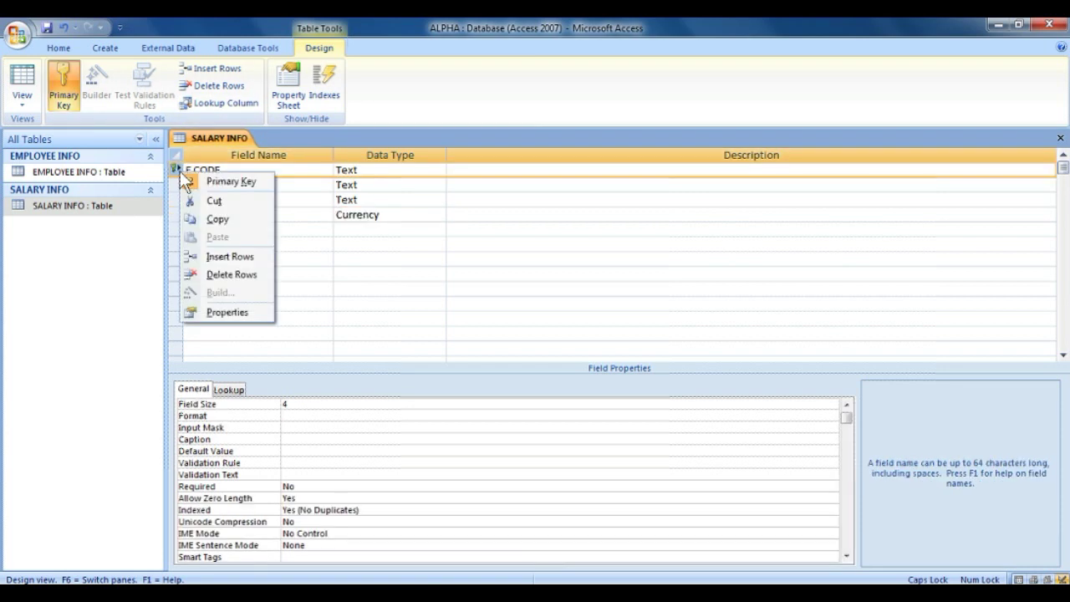
left_click(203, 182)
left_click(324, 84)
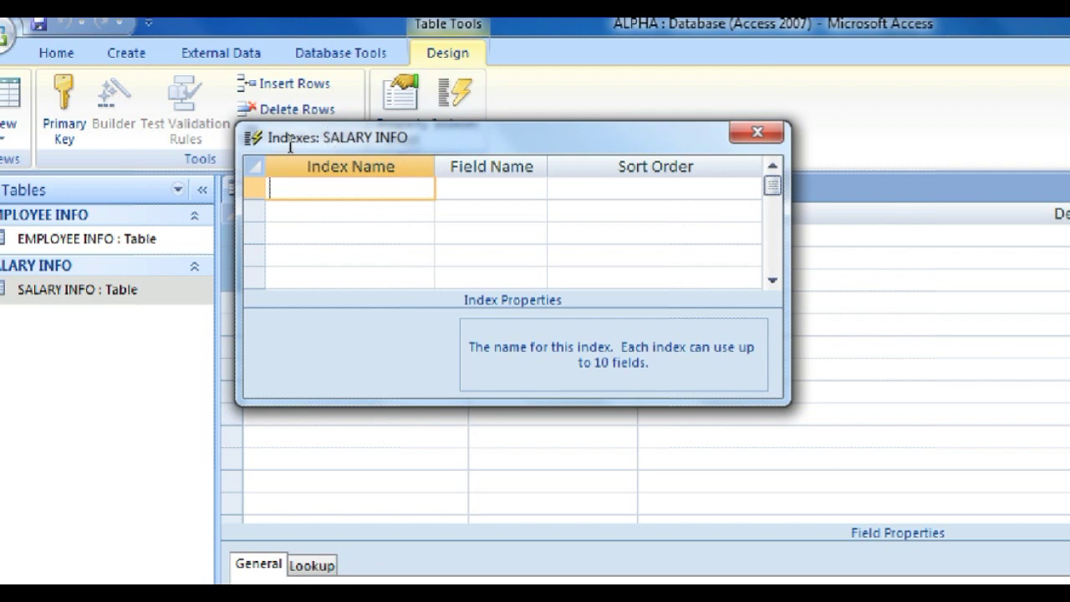
type("COMPOSITE KEY")
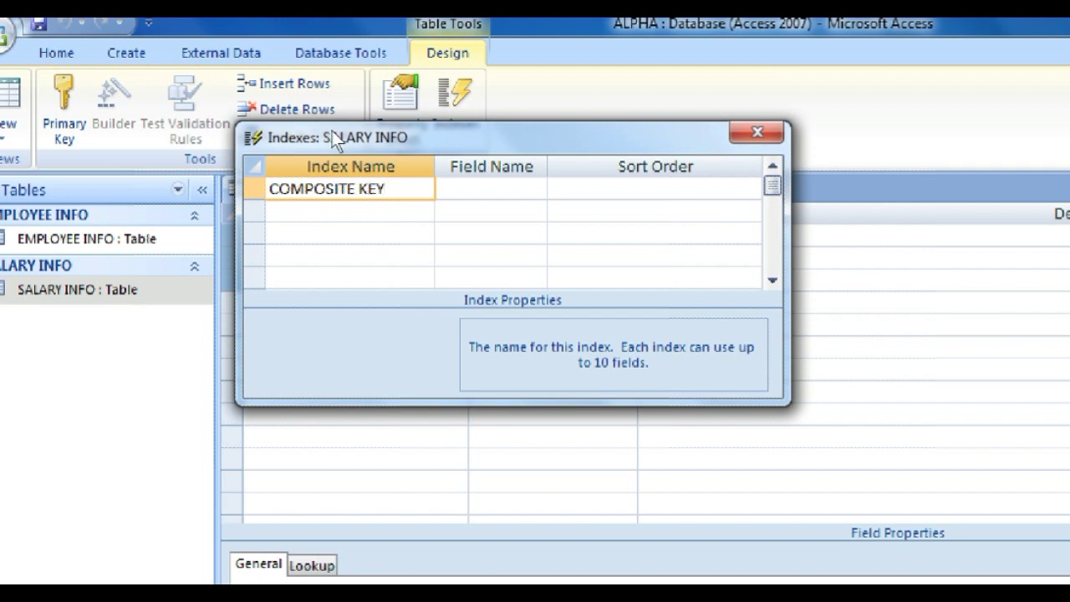
- Assign E CODE, MONTH and YEAR, in that order, as the fields of the COMPOSITE KEY index
key("Tab")
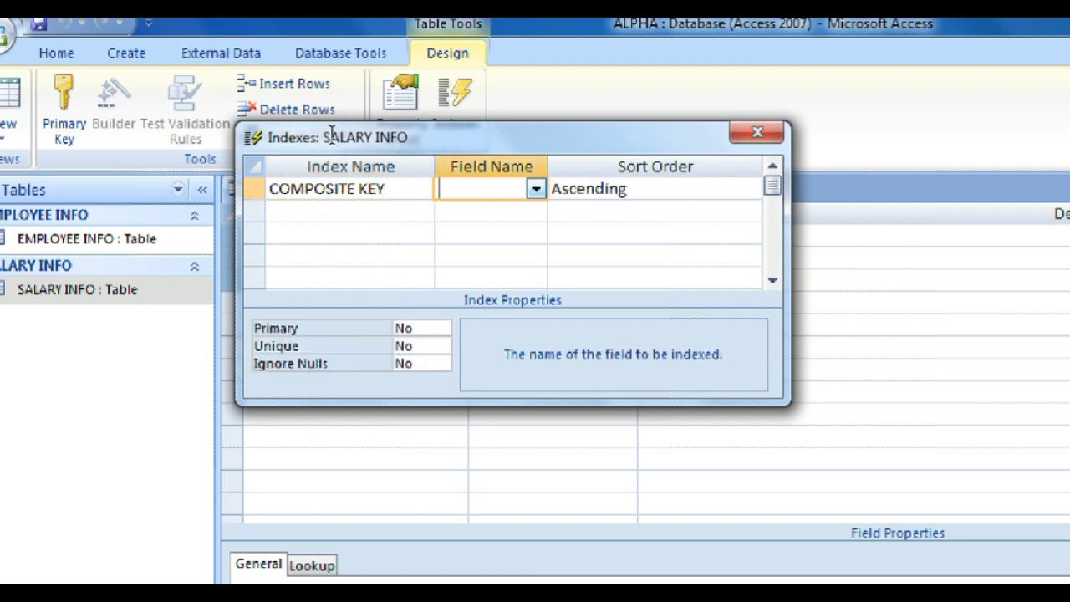
key("alt+Down")
key("Down")
key("Up")
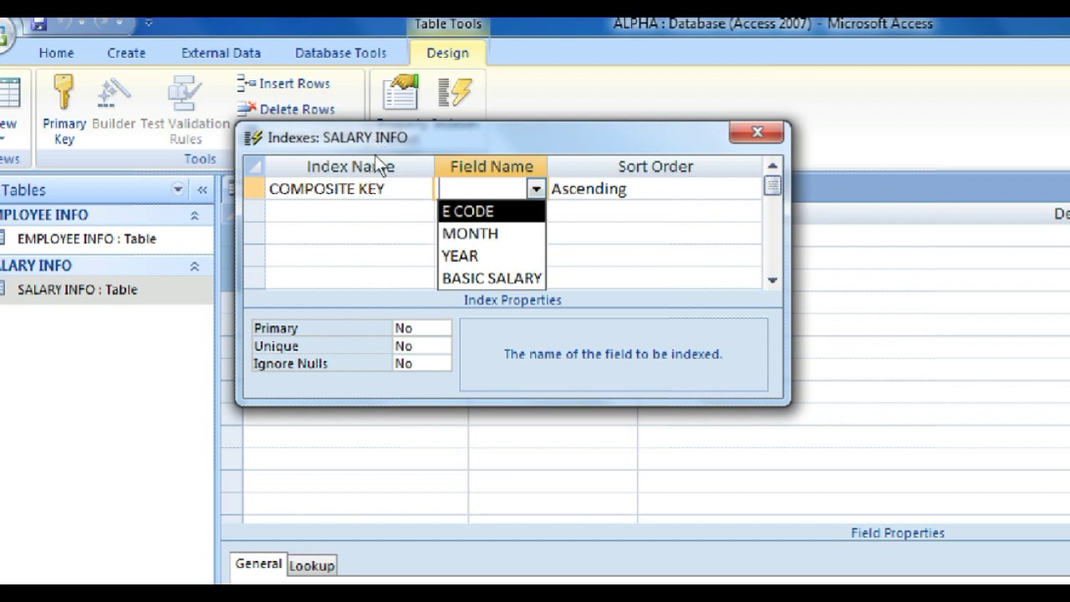
key("Return")
key("Down")
key("alt+Down")
key("Down")
key("Down")
key("Return")
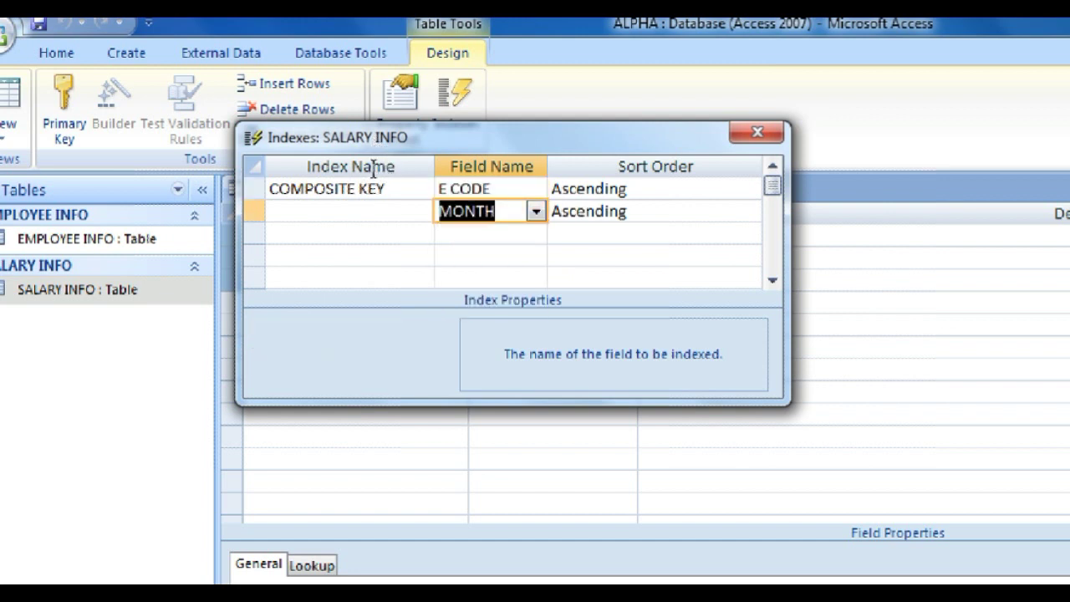
key("Down")
key("alt+Down")
key("Down")
key("Down")
key("Down")
key("Return")
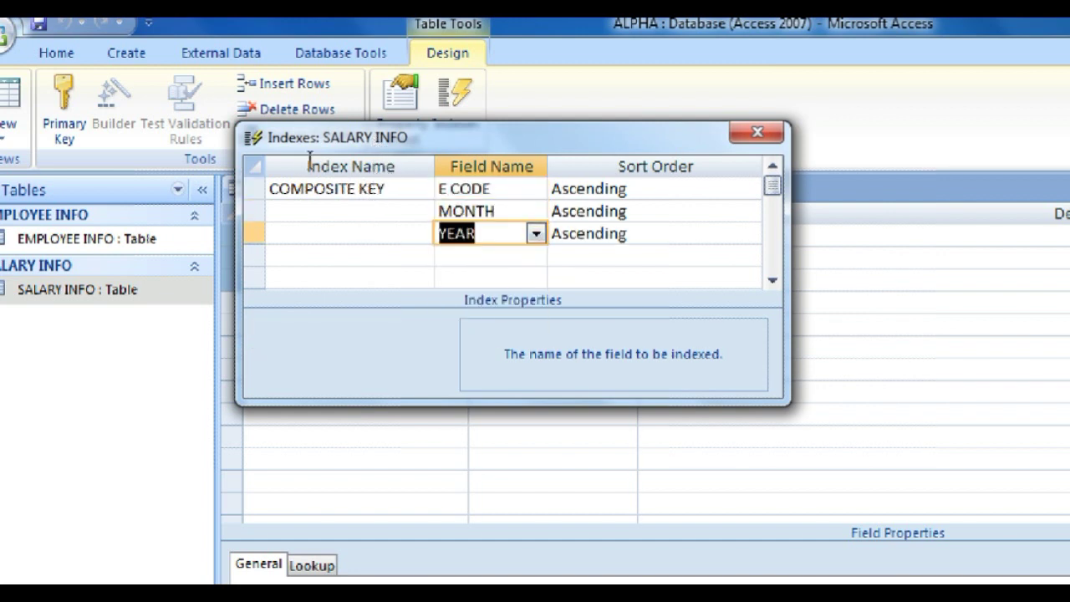
key("Up")
key("shift+Tab")
key("Up")
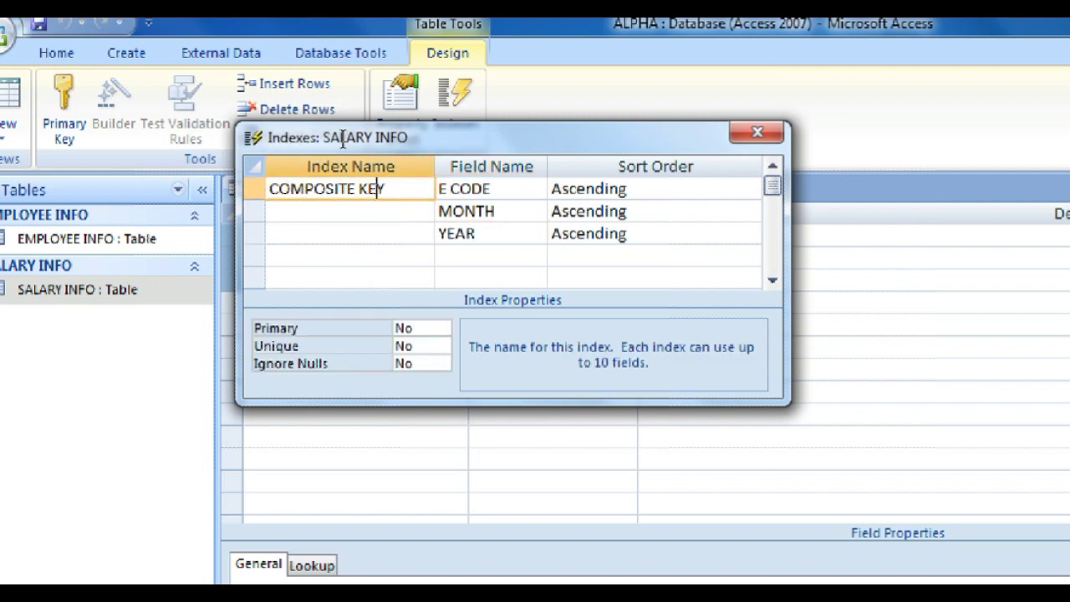
key("Tab")
key("Down")
key("Down")
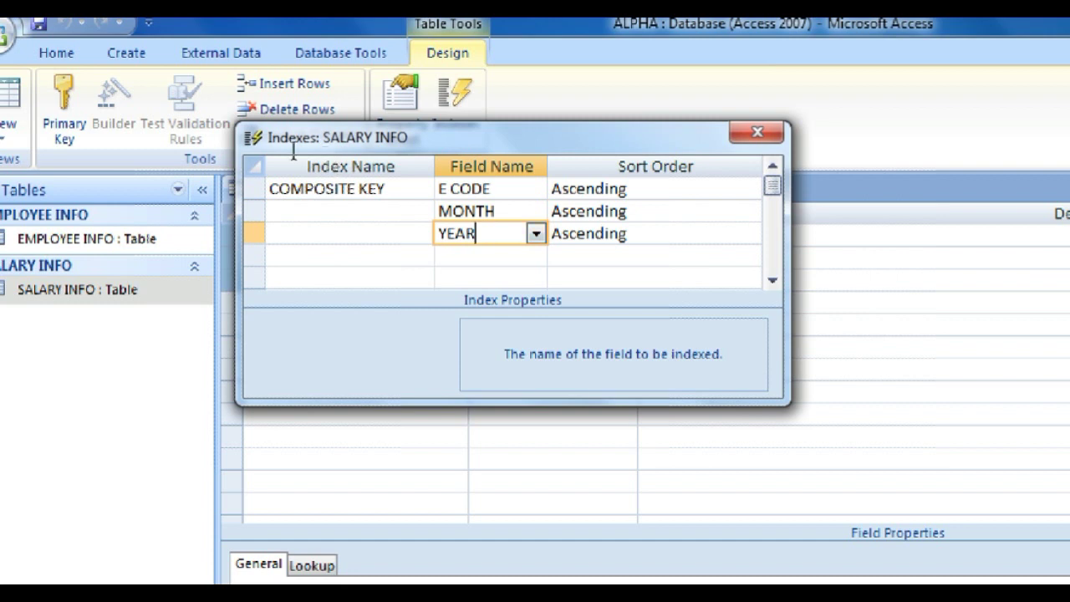
- Make the COMPOSITE KEY index unique and close the index settings
key("shift+Tab")
key("Up")
key("Up")
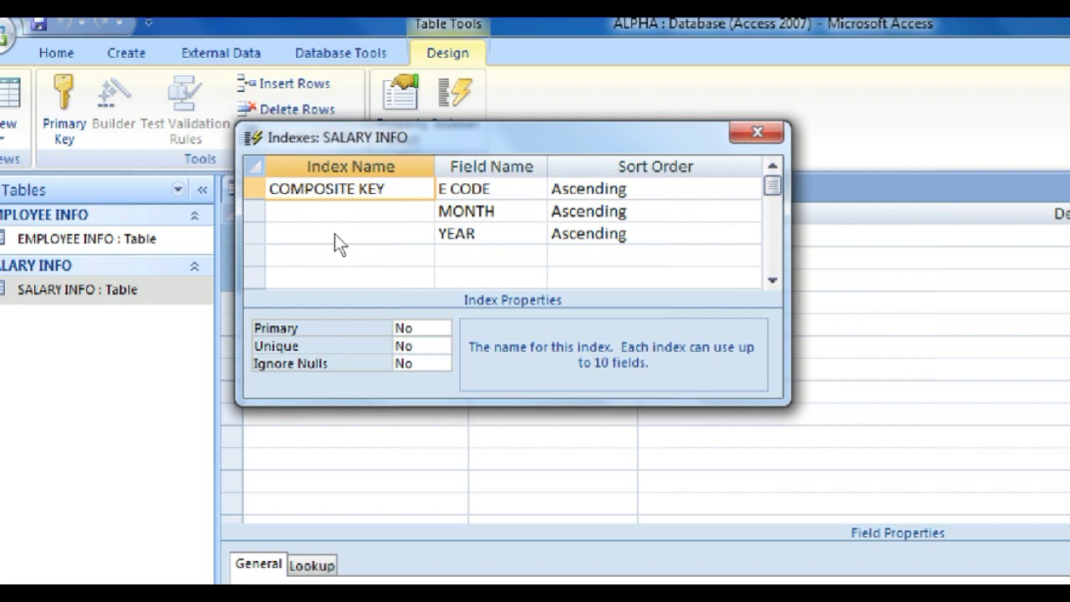
key("F6")
key("Down")
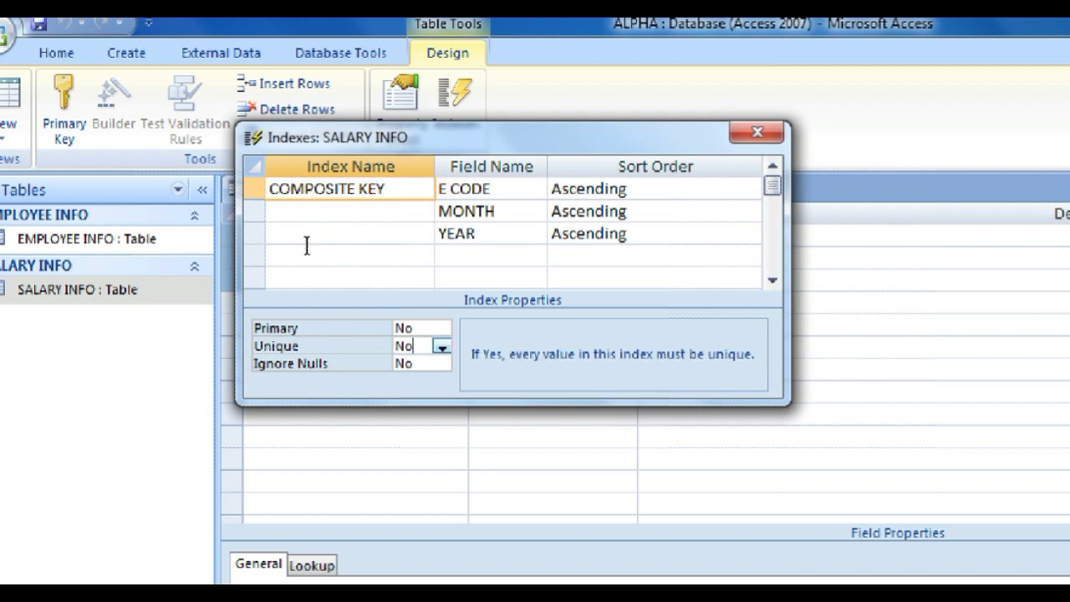
key("alt+Down")
key("Up")
key("Return")
left_click(478, 117)
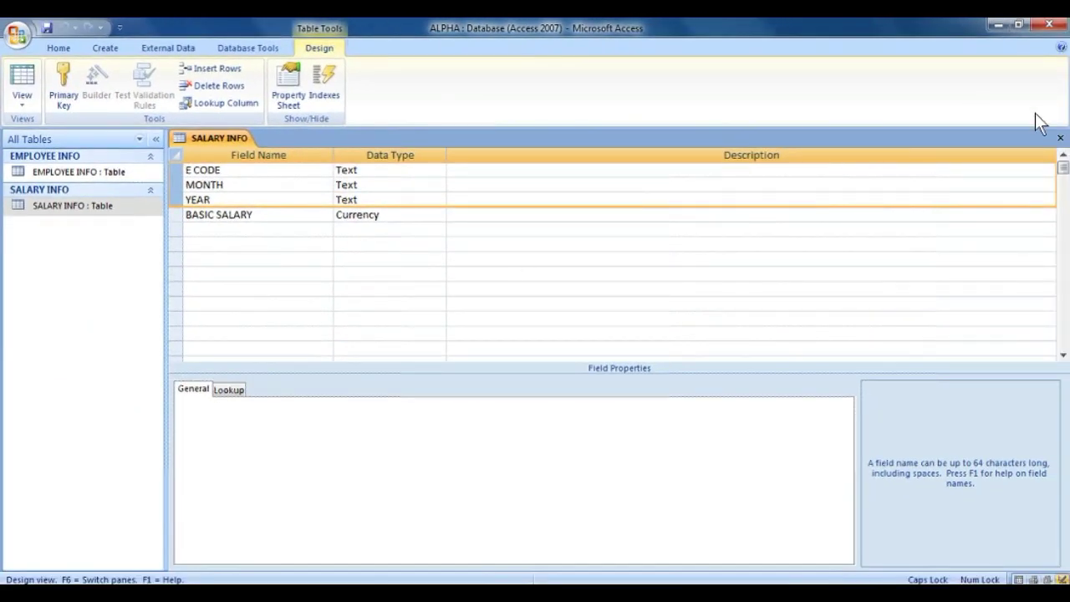
- Close the SALARY INFO design with its changes saved and open the table's datasheet
left_click(1060, 138)
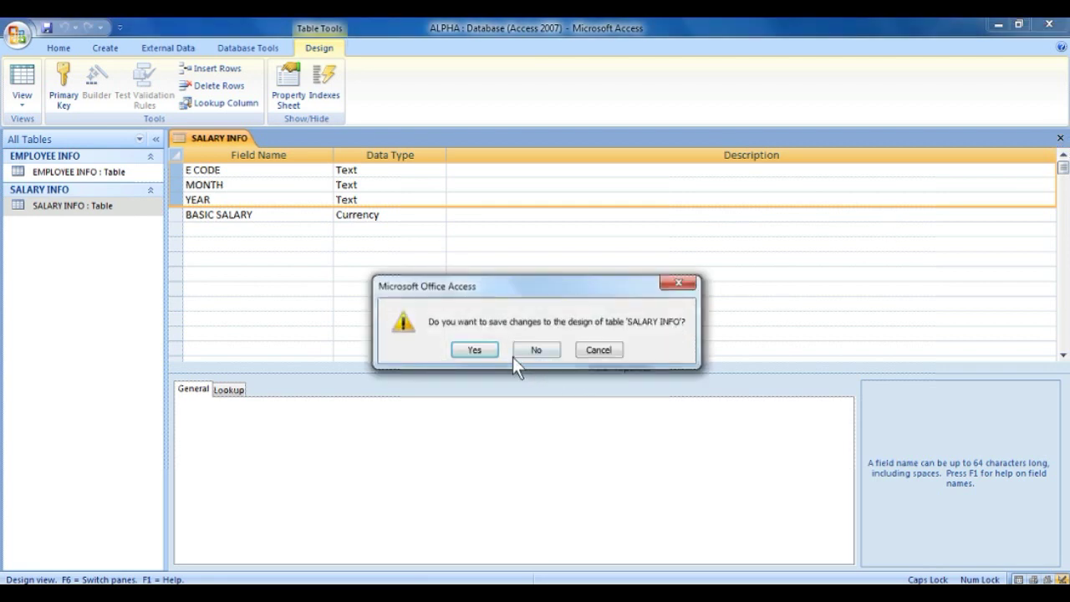
left_click(475, 350)
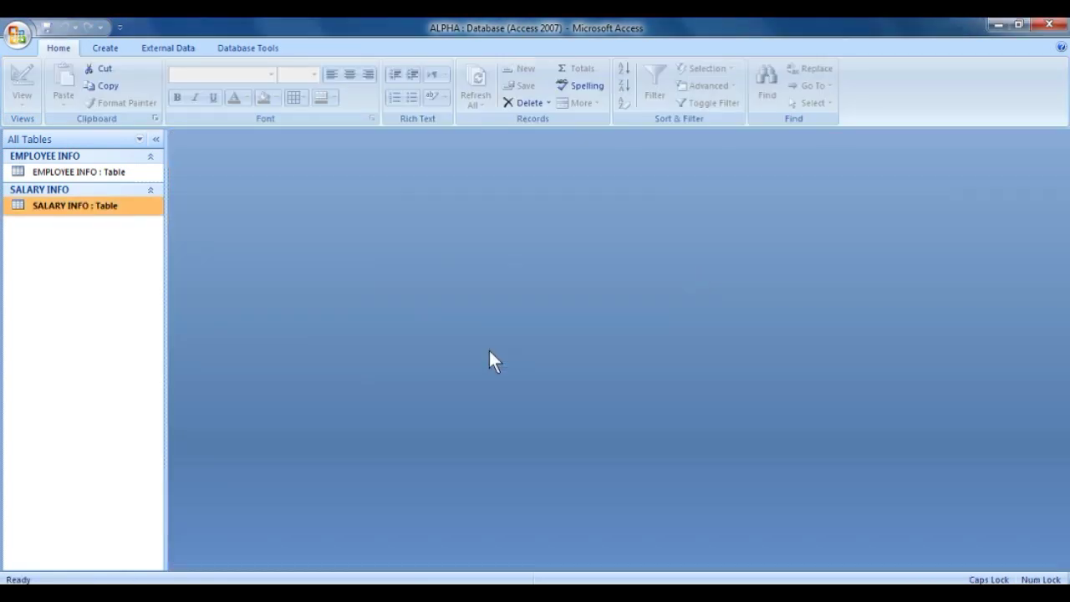
double_click(75, 206)
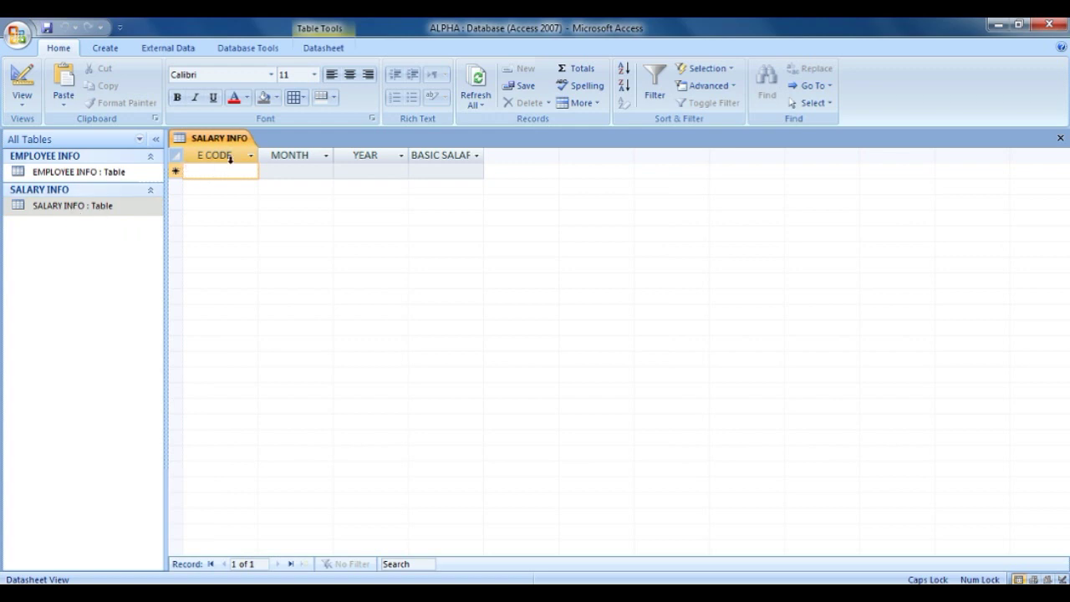
- Start four SALARY INFO records with the E CODE values 1, 2, 3 and 1
type("1")
key("Tab")
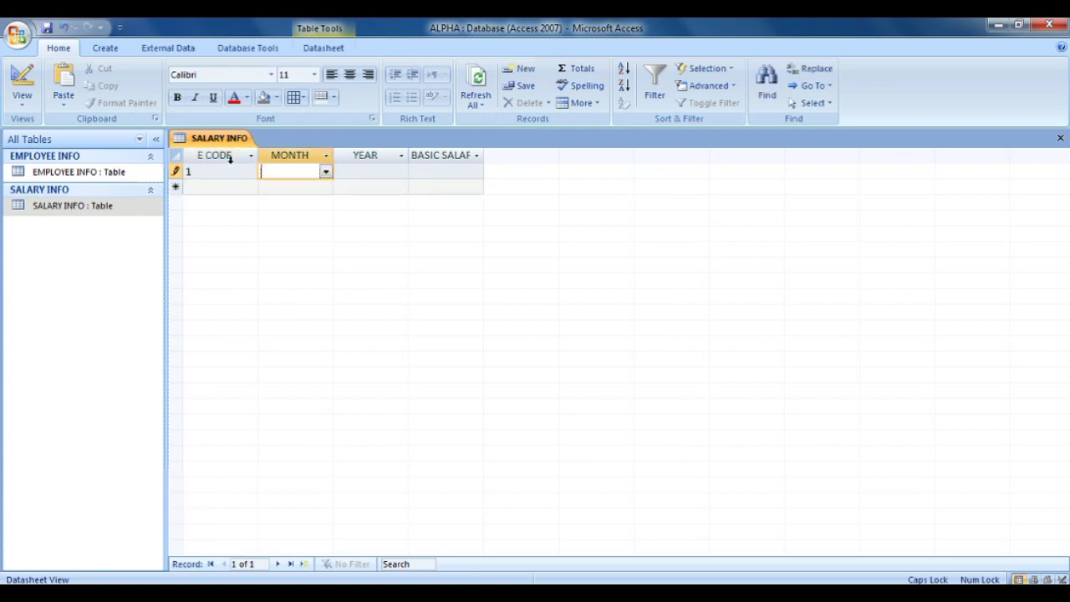
key("shift+Tab")
key("Down")
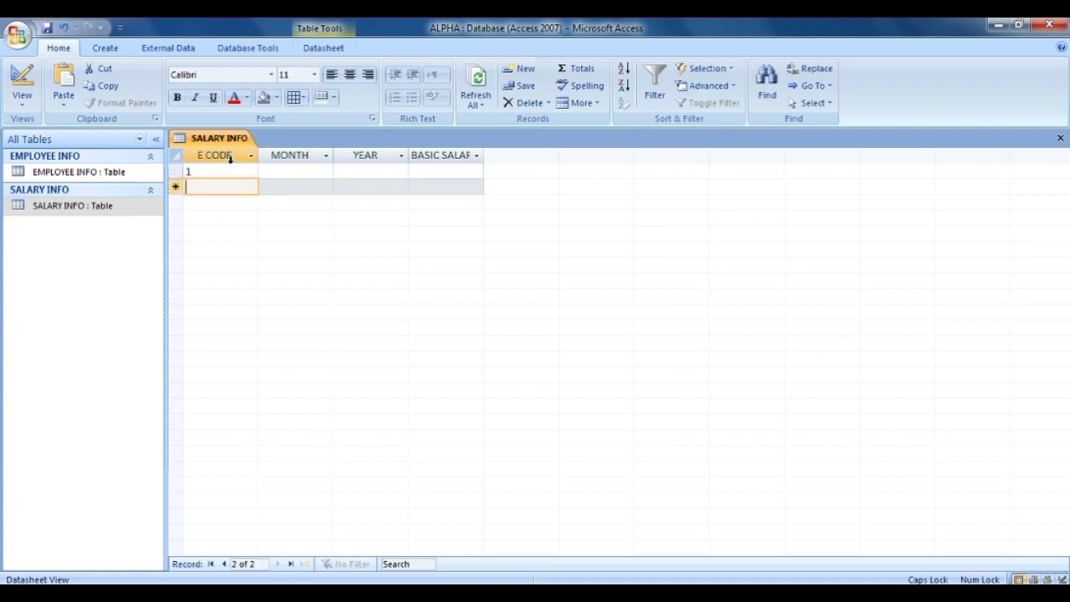
type("2")
key("Tab")
key("Down")
key("shift+Tab")
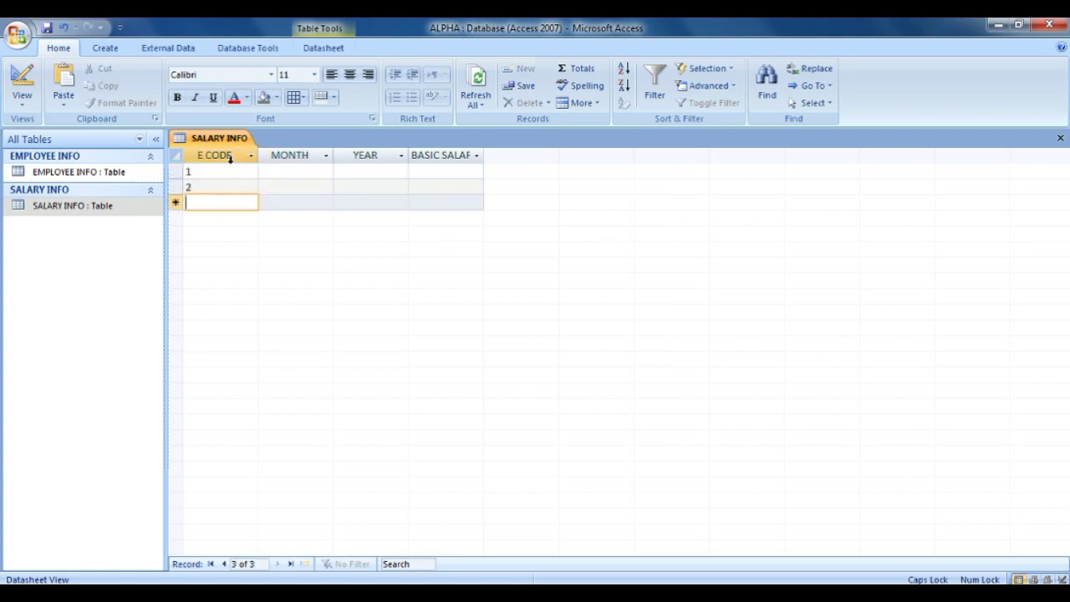
type("3")
key("Down")
type("1")
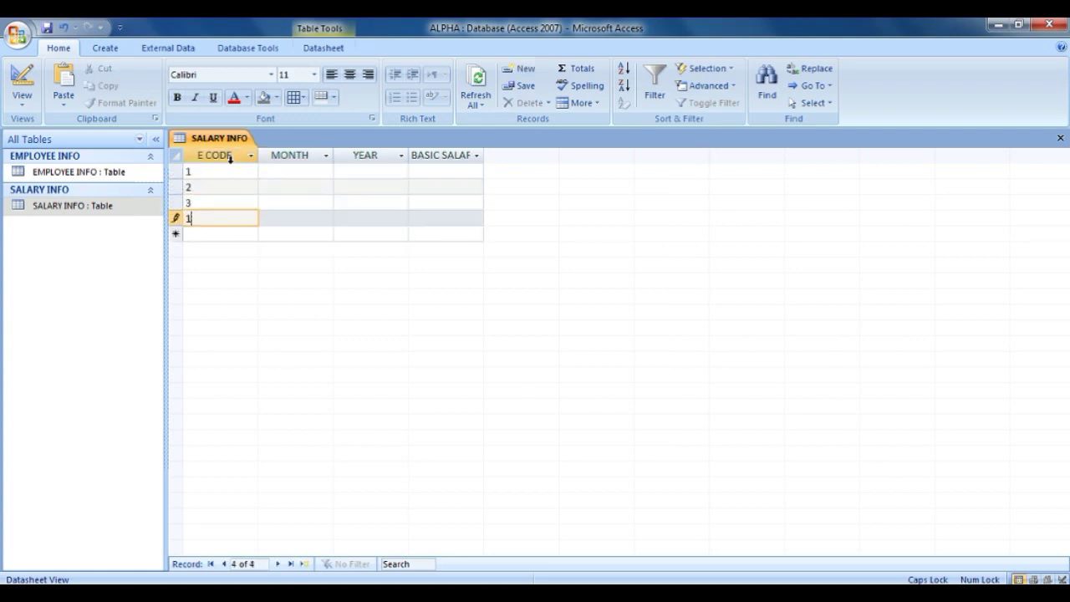
- Complete the first salary record with MONTH JAN, YEAR 2006 and a basic salary of 10,000
key("Up")
key("Up")
key("Up")
key("Tab")
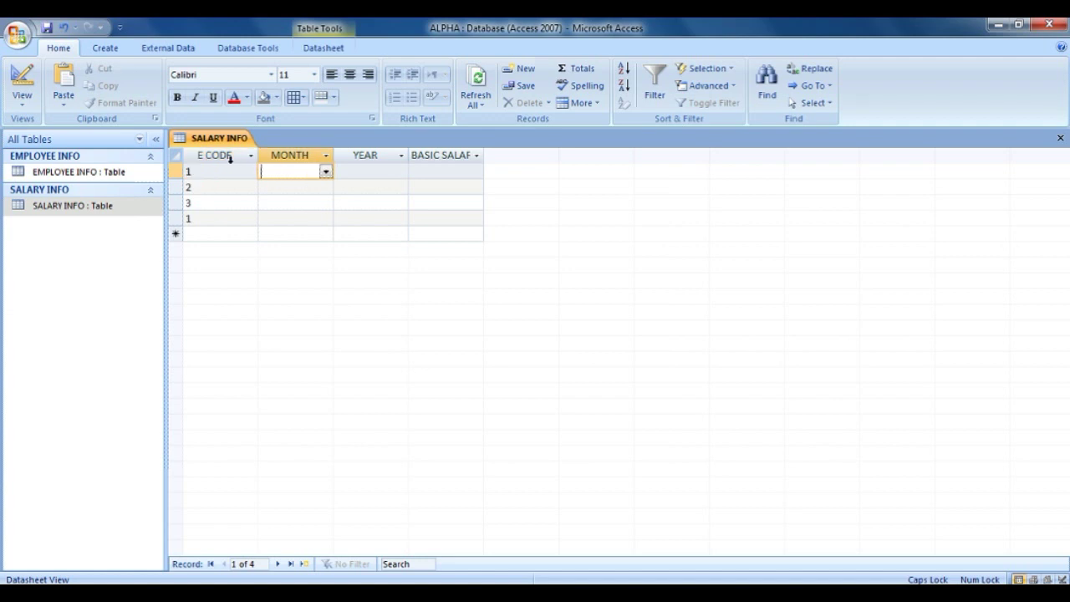
type("JAN")
key("Tab")
type("2006")
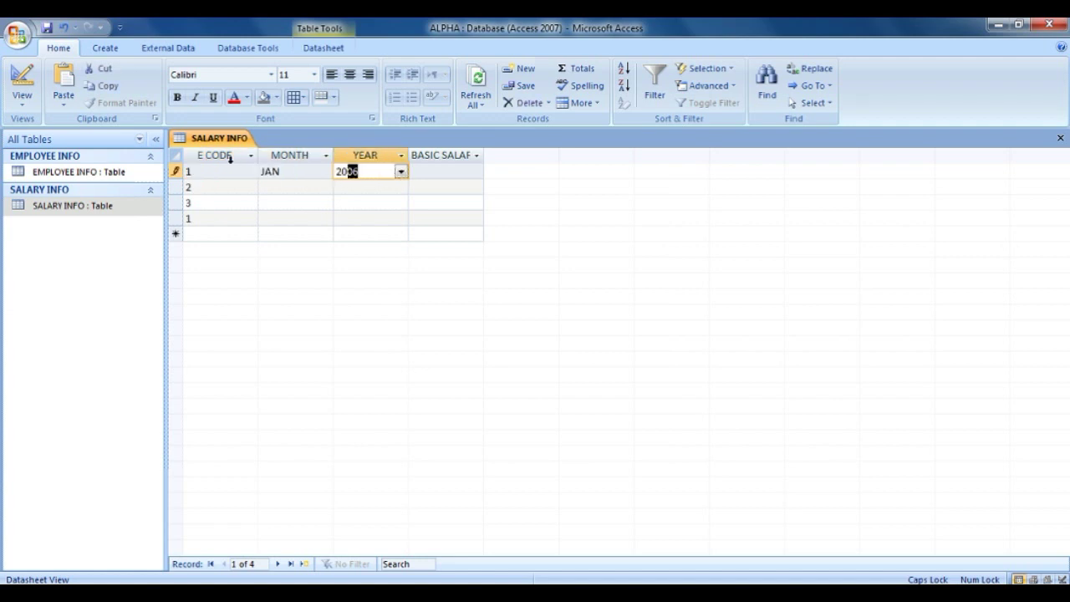
key("Tab")
type("1")
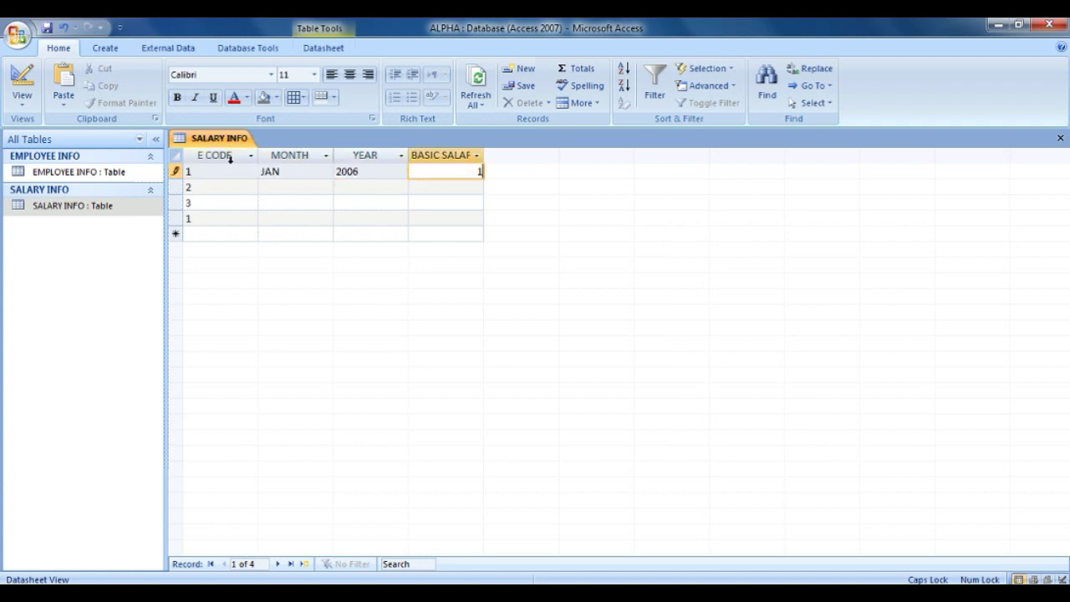
type("0,000")
- Try to complete the fourth salary record with MONTH JAN, YEAR 2006 and a basic salary of 5,000
key("Down")
key("Down")
key("Down")
key("Left")
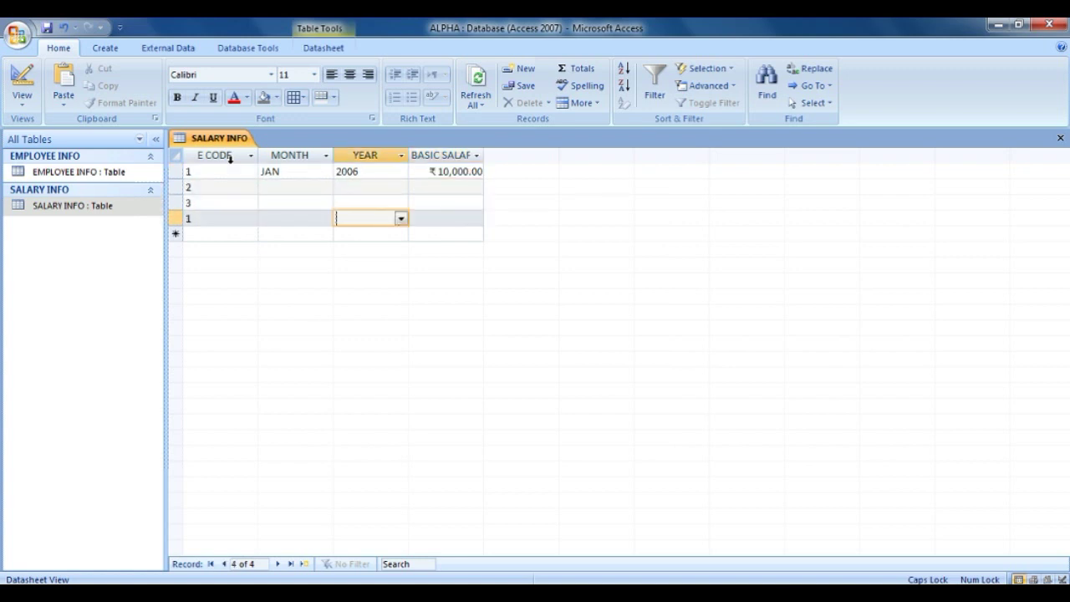
key("Left")
type("JAN")
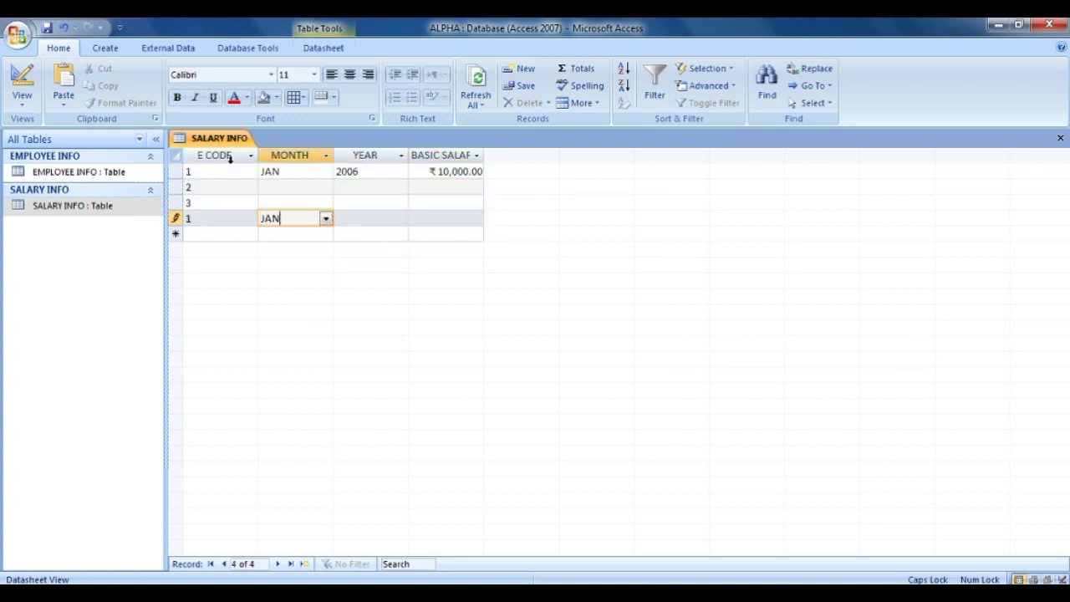
key("Tab")
type("2006")
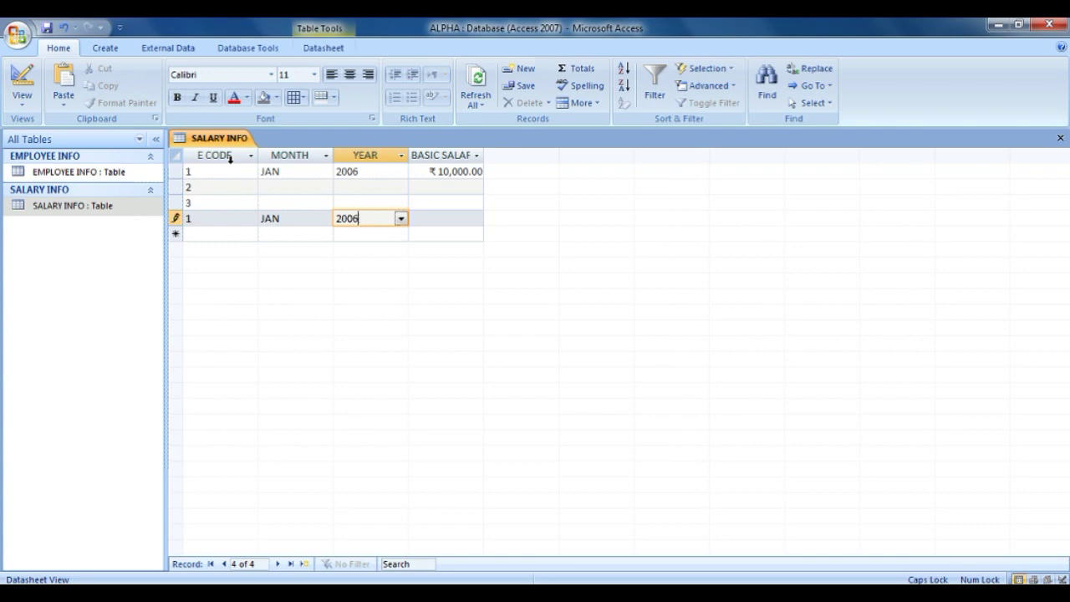
key("Tab")
type("5000")
key("Tab")
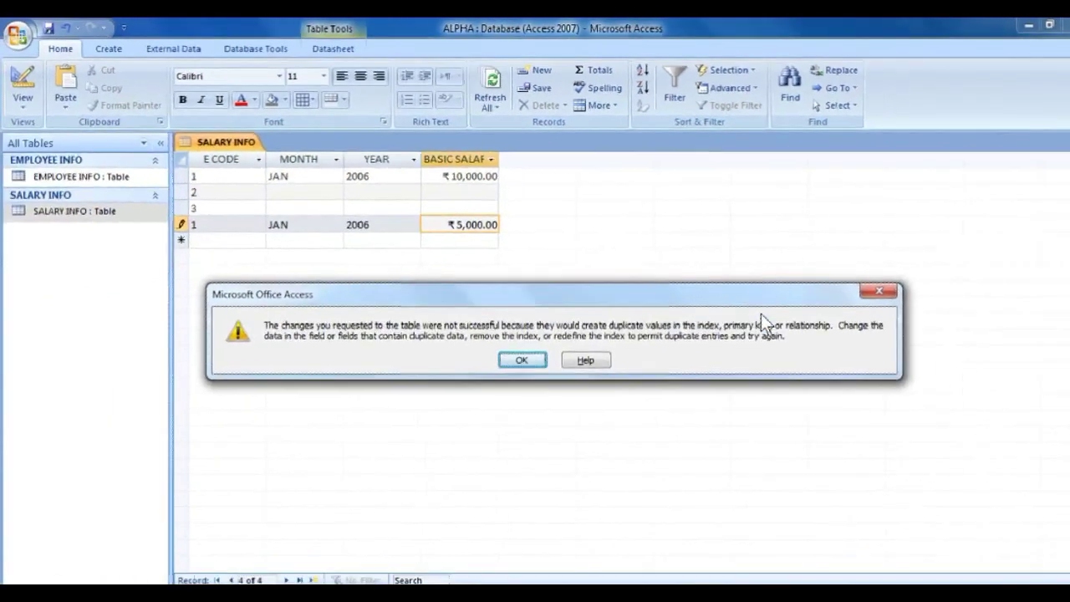
left_click(516, 352)
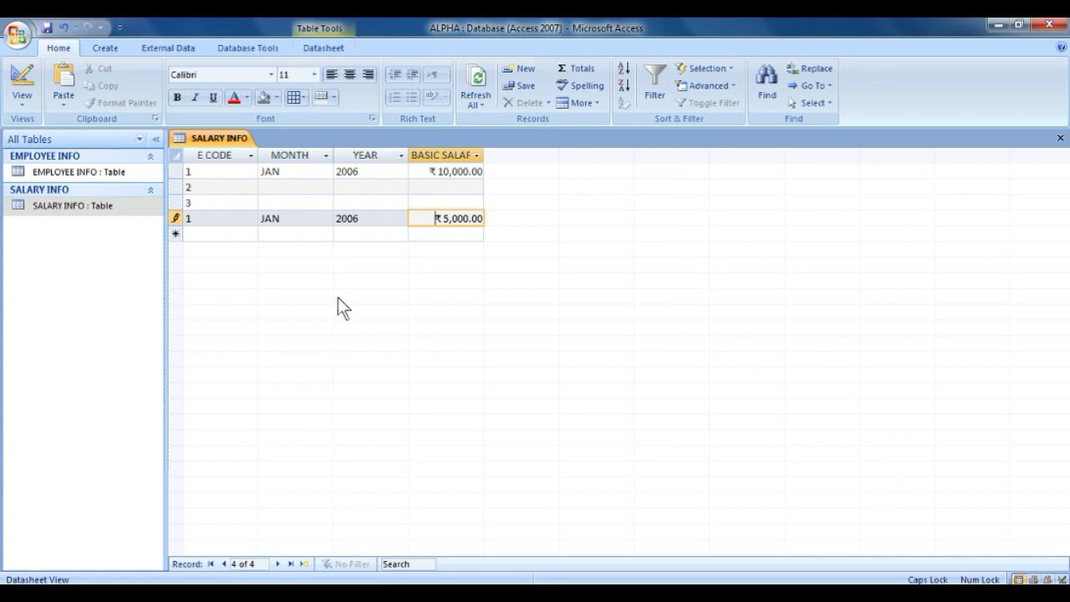
- Change the MONTH of the fourth salary record to FEB
left_click(233, 215)
left_click(283, 218)
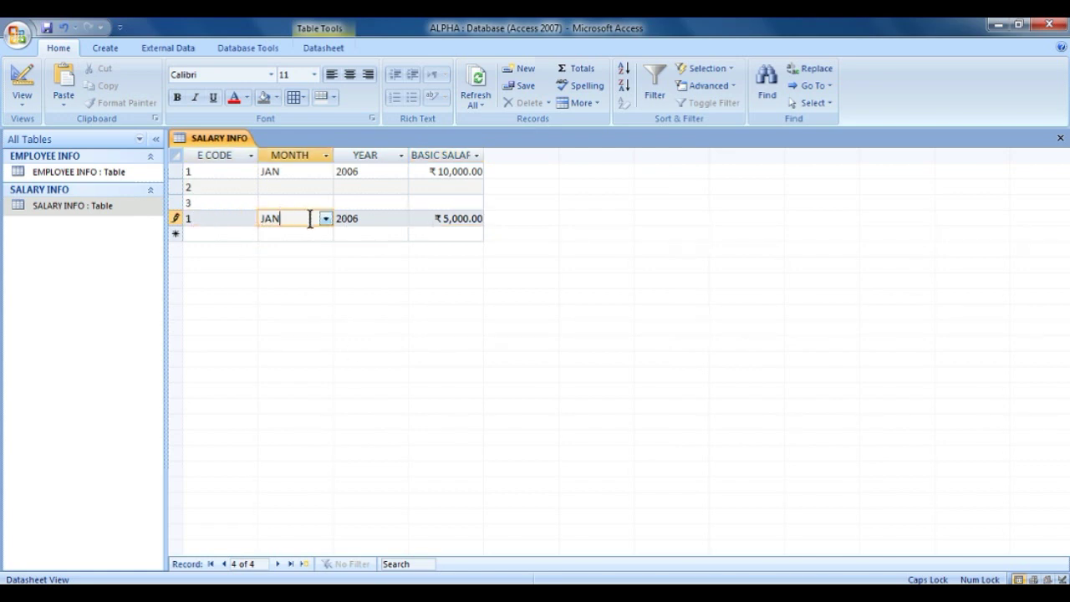
left_click(325, 219)
left_click(314, 256)
- Complete the salary record for E CODE 2 with MONTH JAN, YEAR 2006 and a basic salary of 15,000
left_click(299, 188)
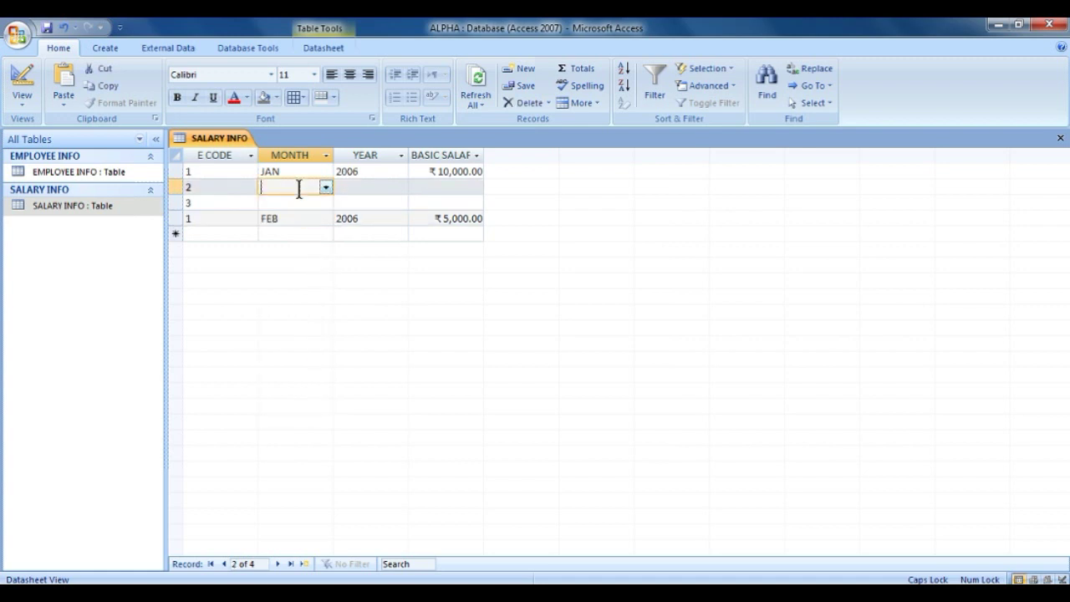
left_click(326, 188)
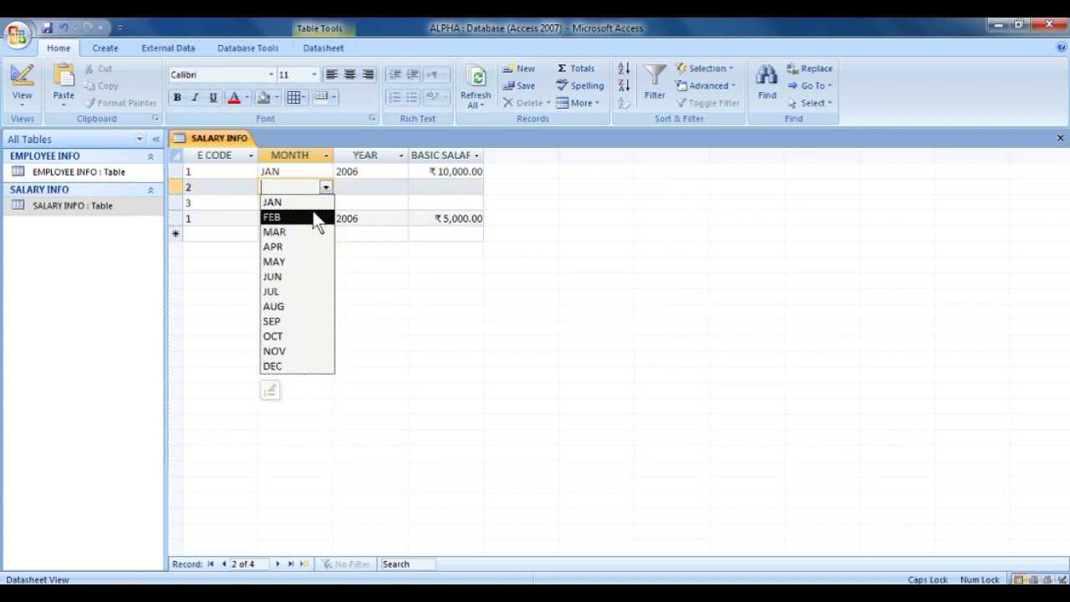
left_click(317, 203)
left_click(347, 187)
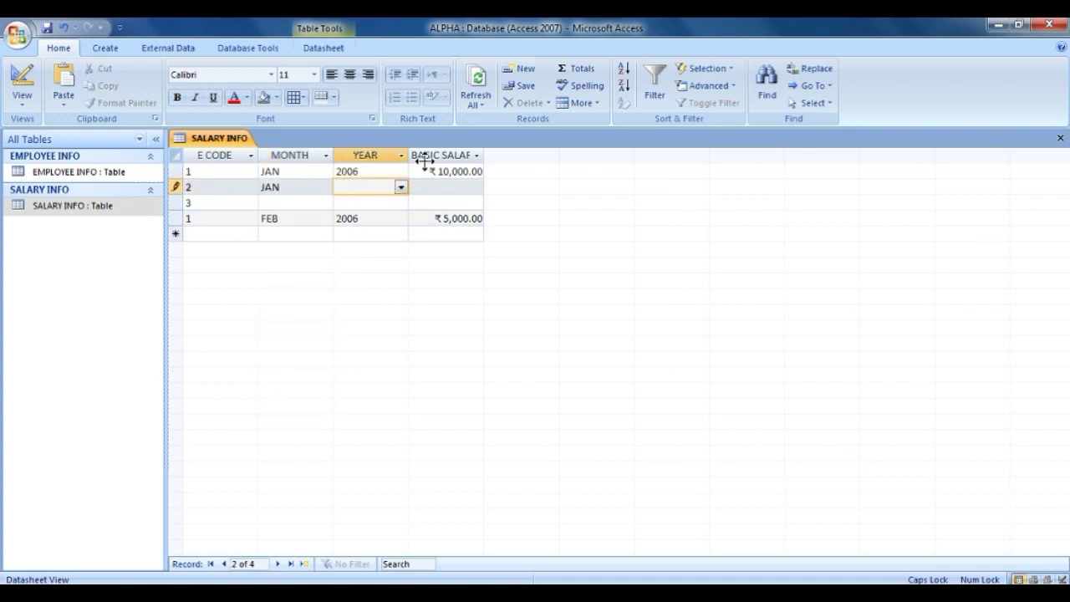
type("200")
key("Tab")
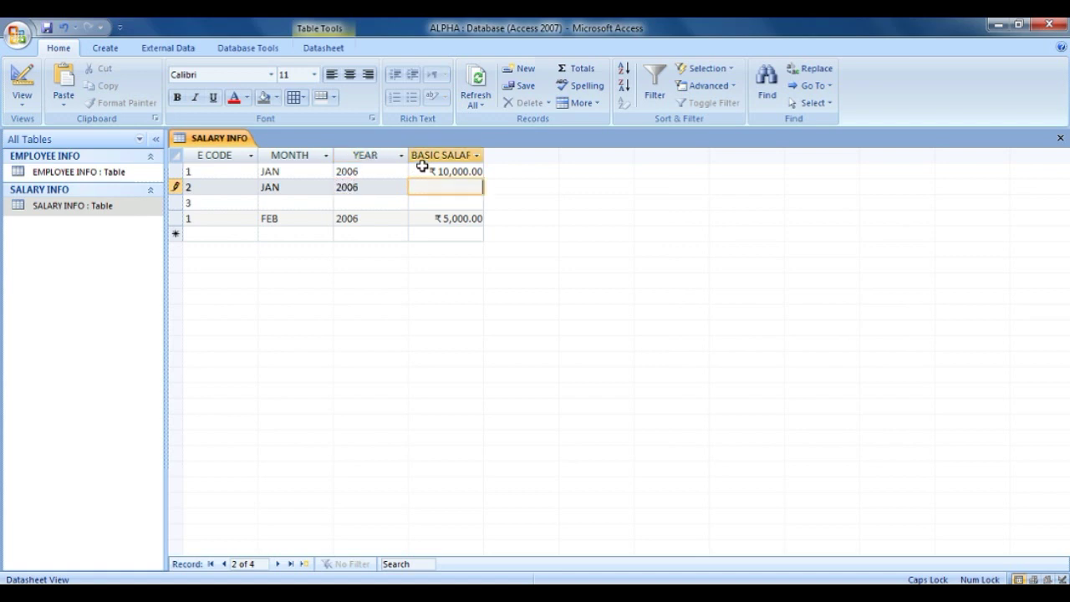
type("15,000")
key("Tab")
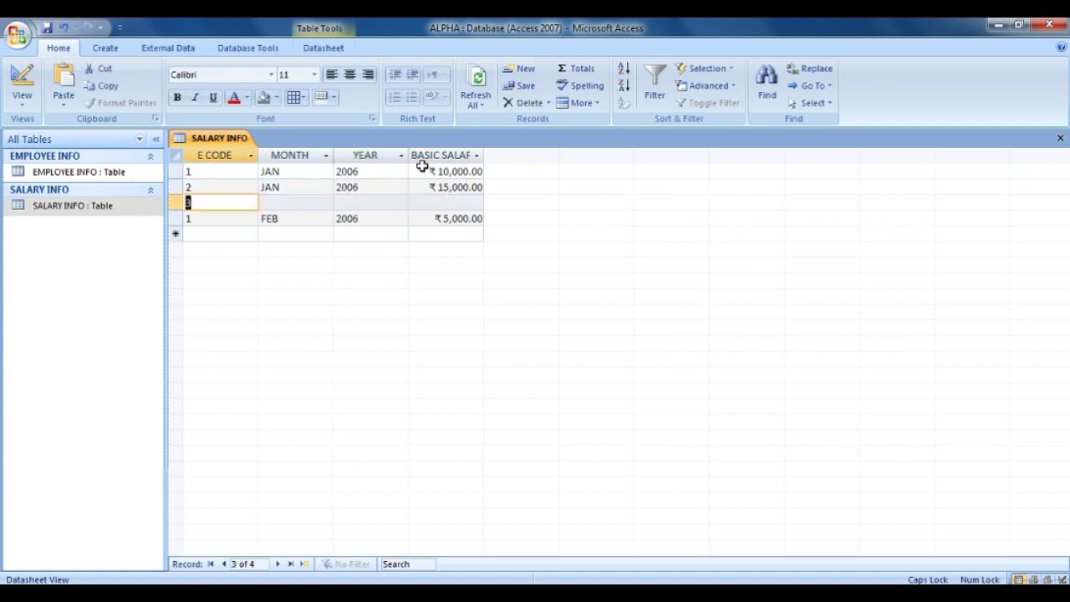
- Complete the salary record for E CODE 3 with MONTH JAN, YEAR 2006 and a basic salary of 20,000
key("Tab")
type("ja")
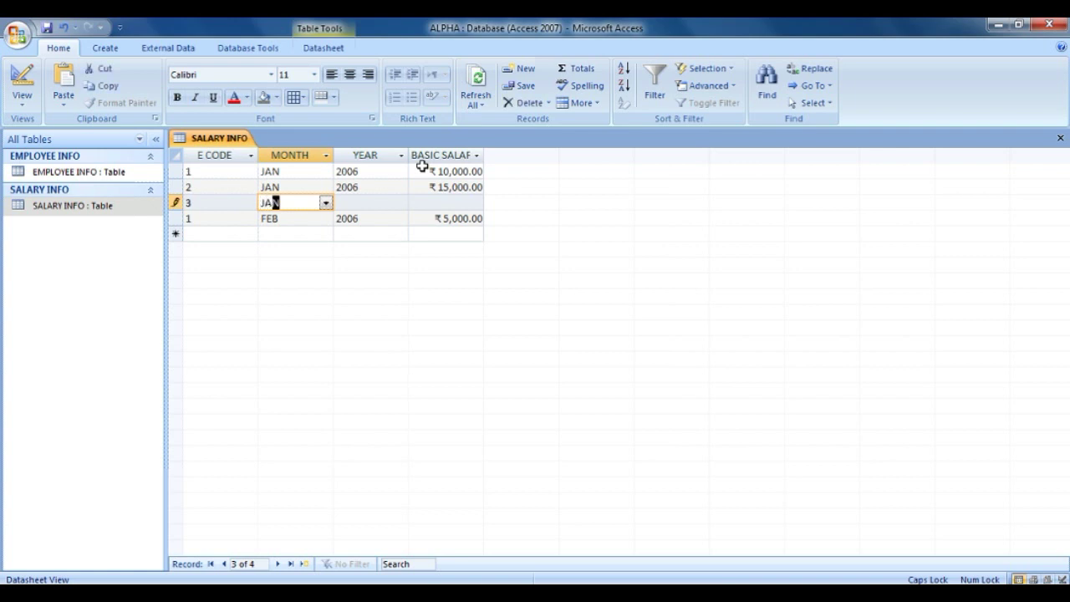
key("Tab")
type("2006")
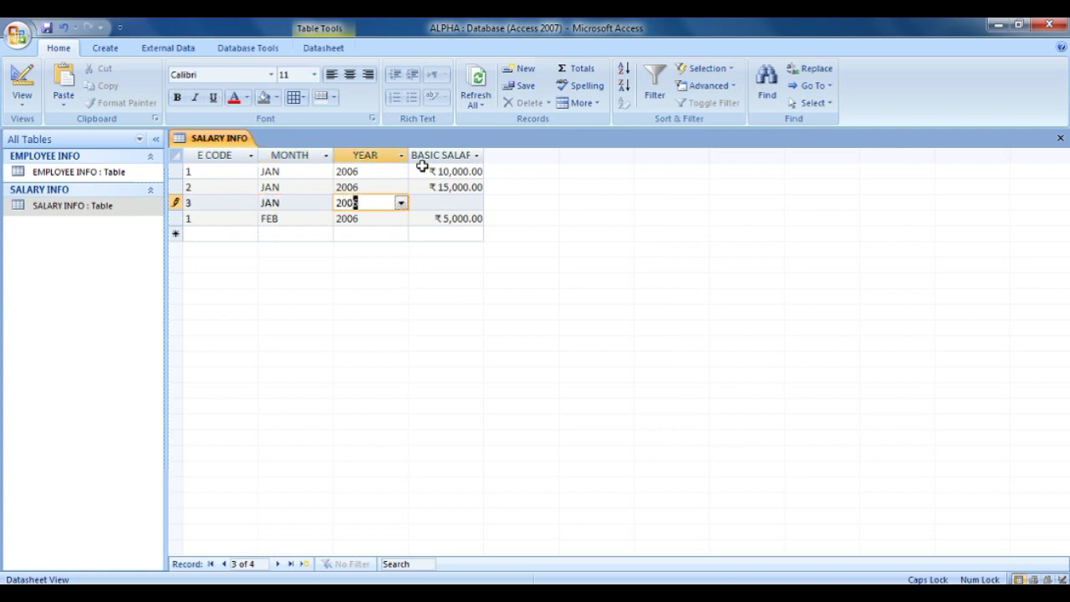
key("Tab")
type("20,000")
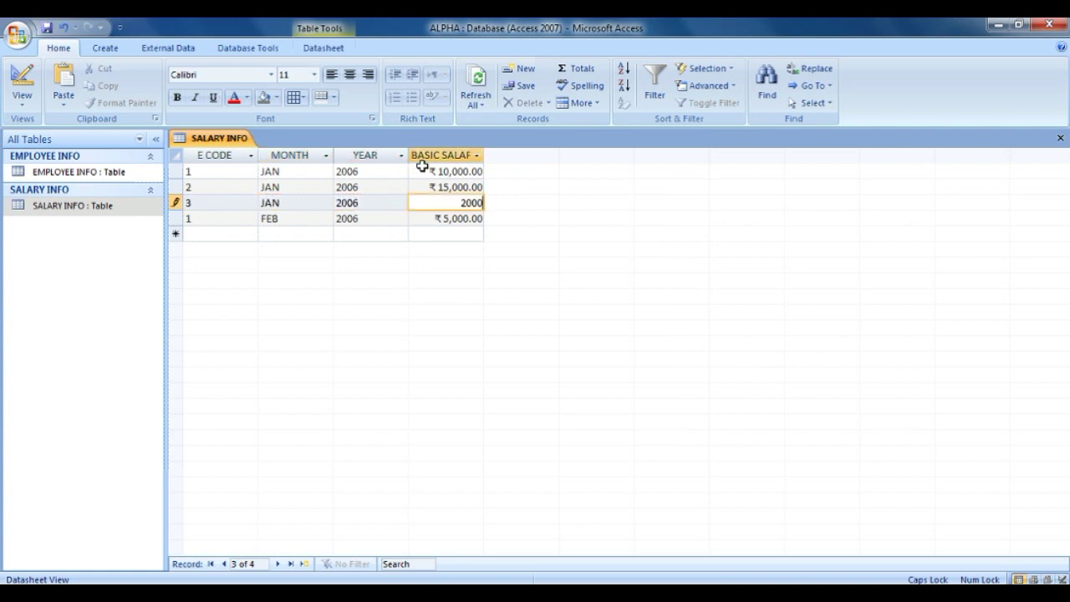
key("Tab")
- Add a salary record with E CODE 2, MONTH FEB, YEAR 2006 and a basic salary of 20,000
key("Tab")
key("Tab")
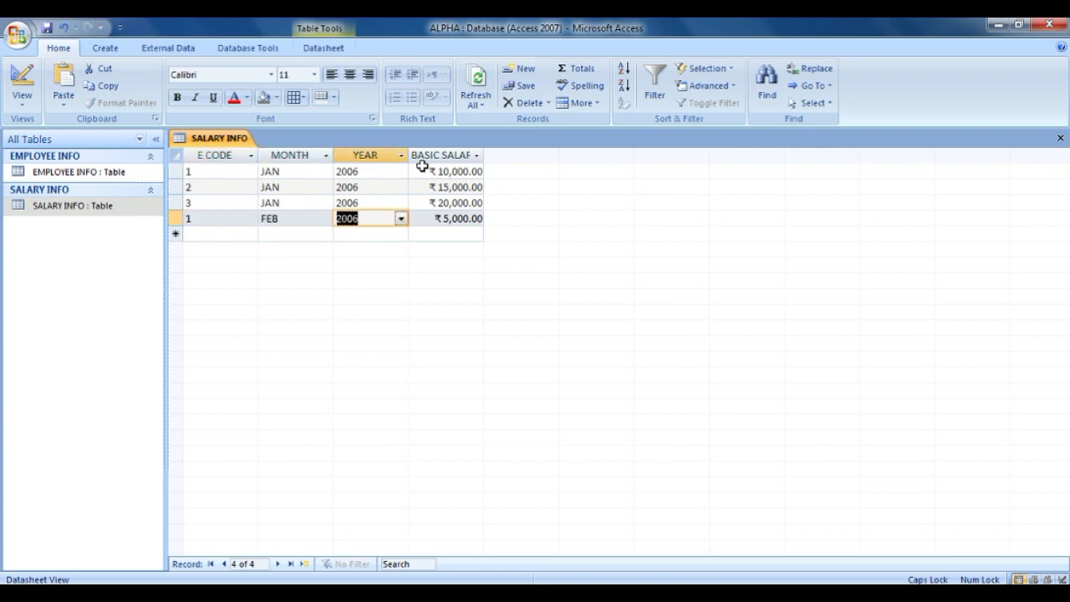
key("Down")
key("shift+Tab")
key("shift+Tab")
type("2")
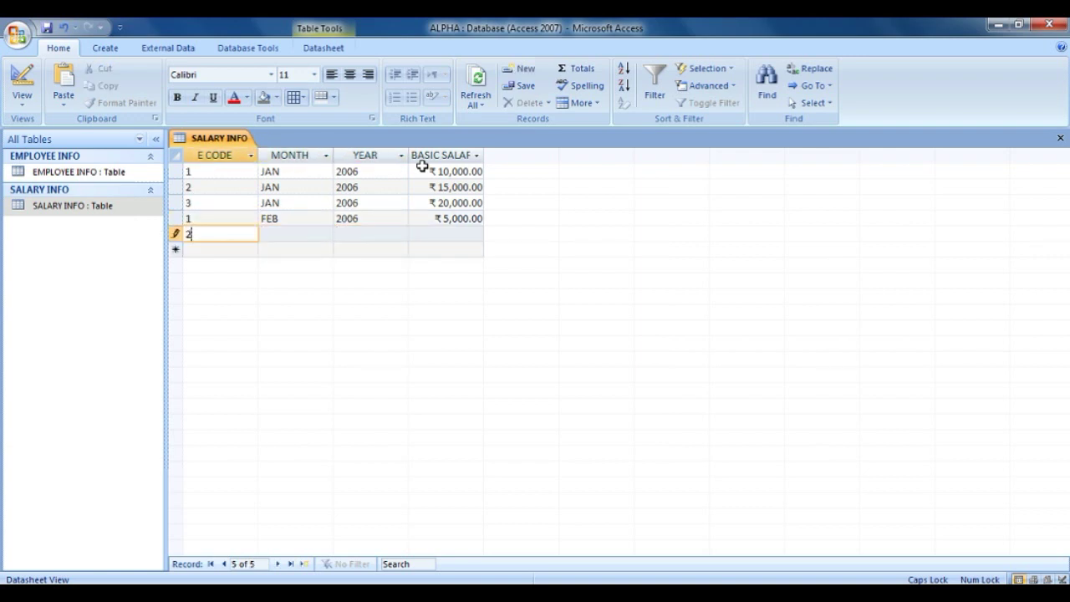
key("Tab")
type("D")
key("BackSpace")
type("FEB")
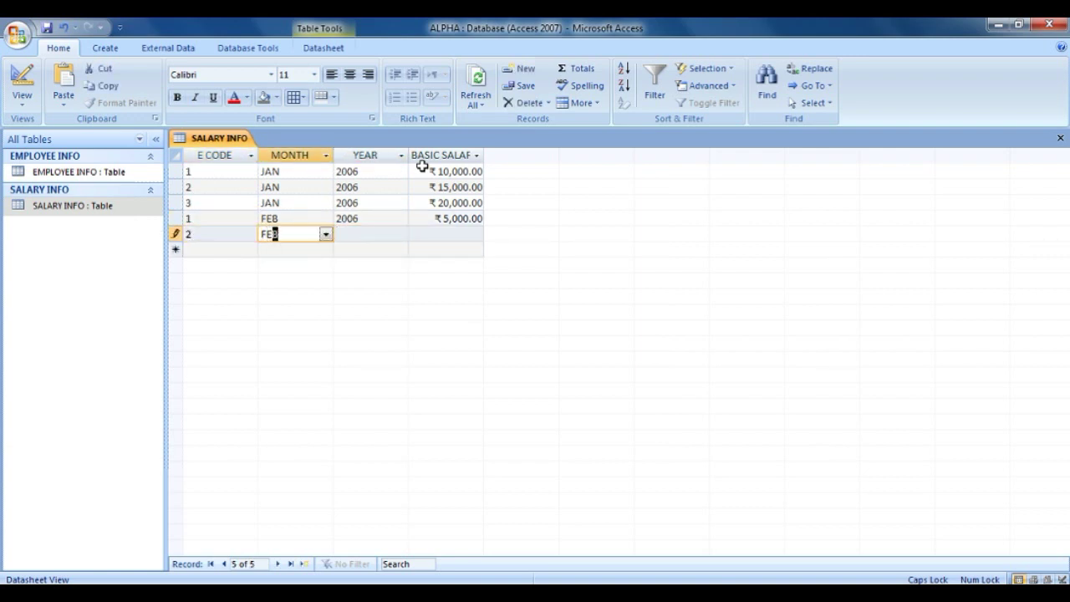
key("Tab")
type("2006")
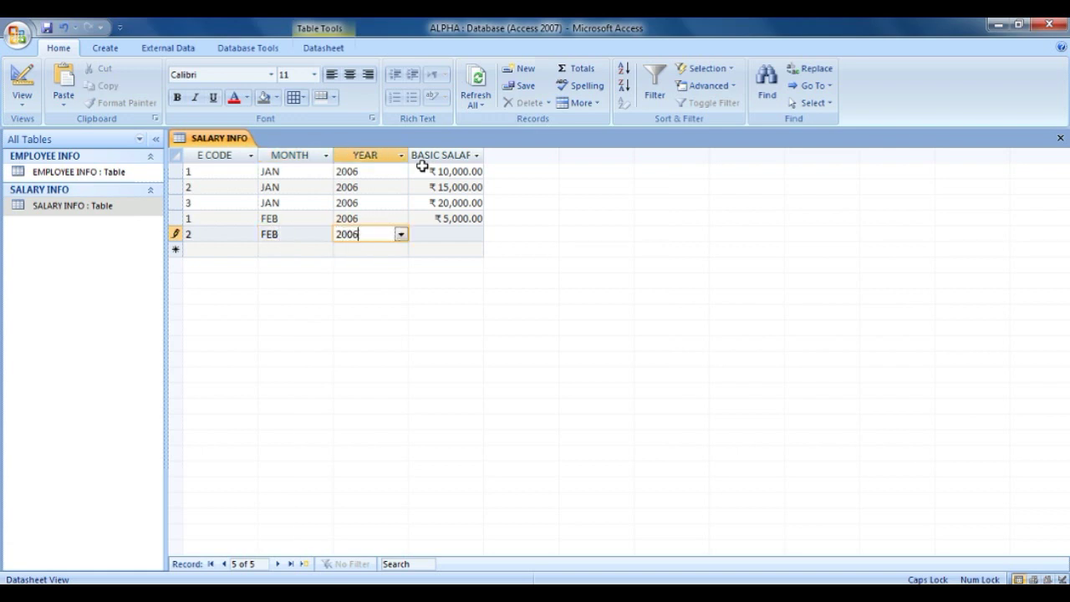
key("Tab")
type("20,000")
key("Tab")
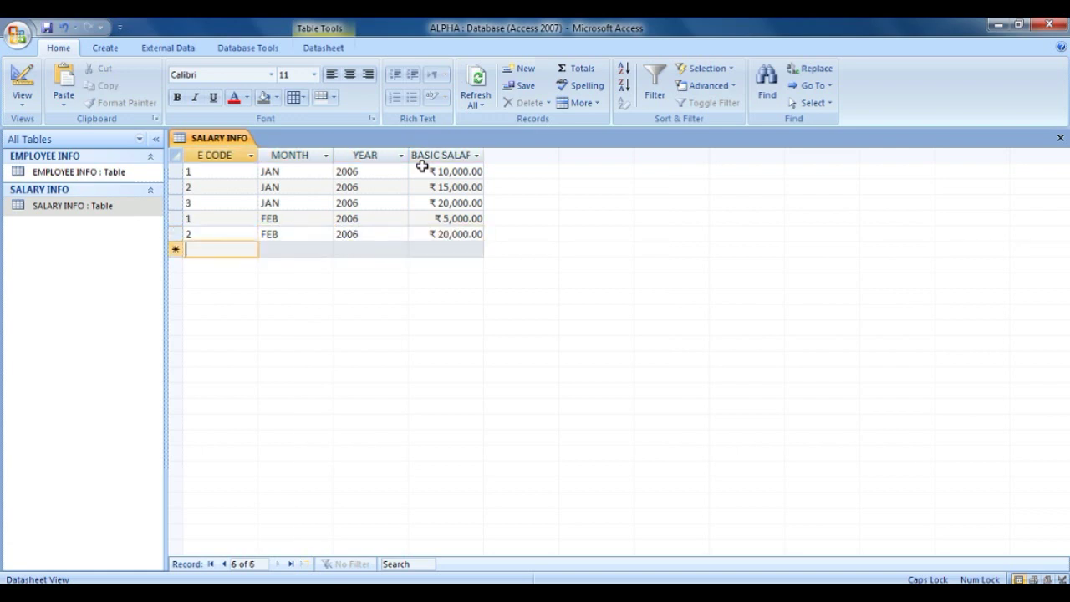
- Add a salary record with E CODE 3, MONTH FEB, YEAR 2006 and a basic salary of 25,000
type("3")
key("Tab")
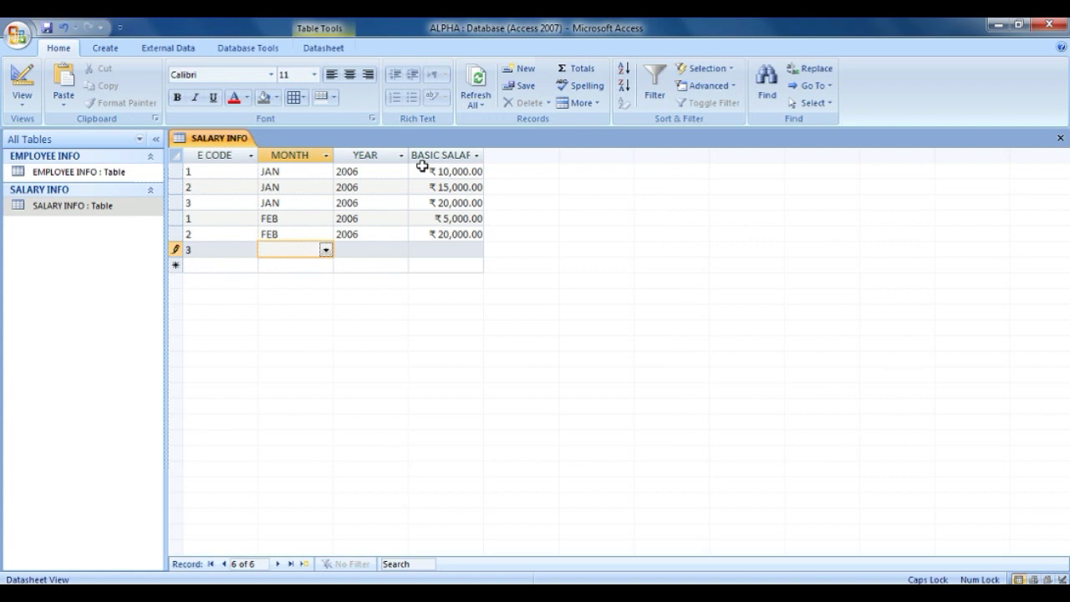
type("FEB")
key("Tab")
type("2006")
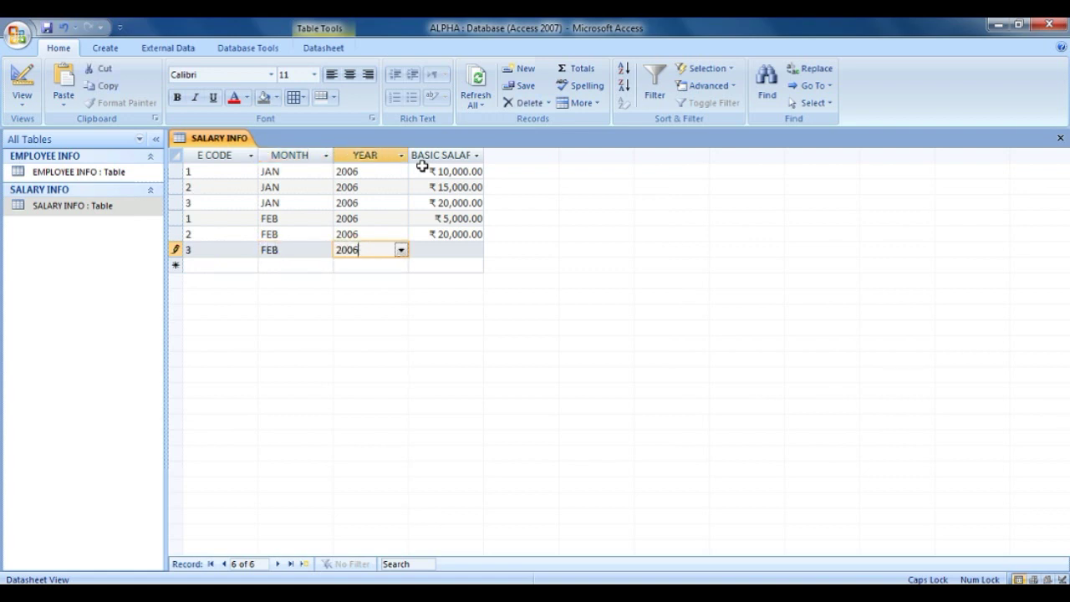
key("Tab")
type("25000")
key("Tab")
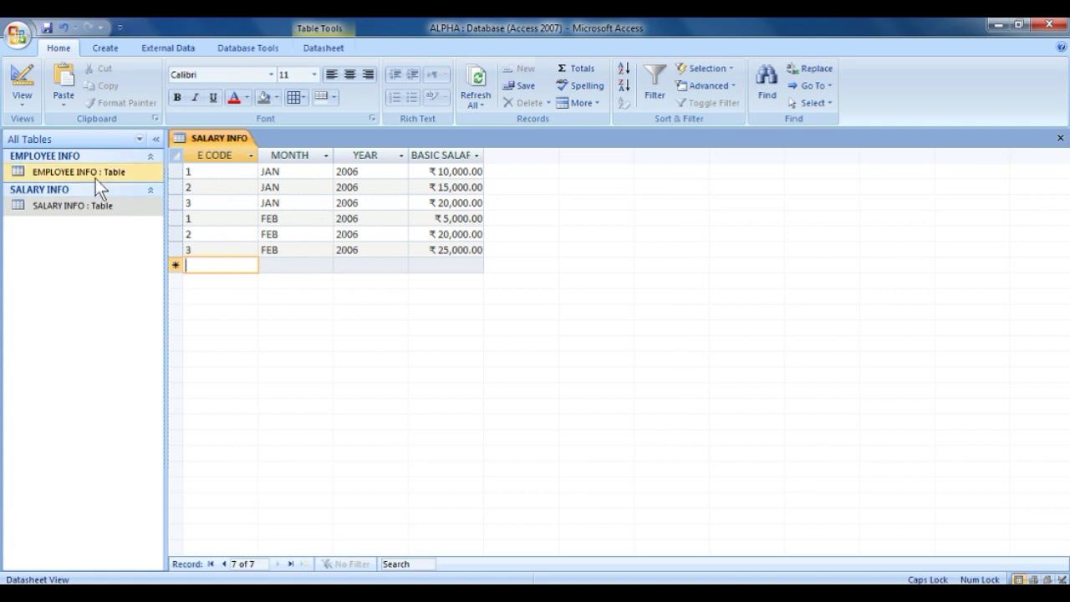
- Open the EMPLOYEE INFO table and start three records with the E CODE values 1, 2 and 3
left_click(62, 172)
double_click(130, 171)
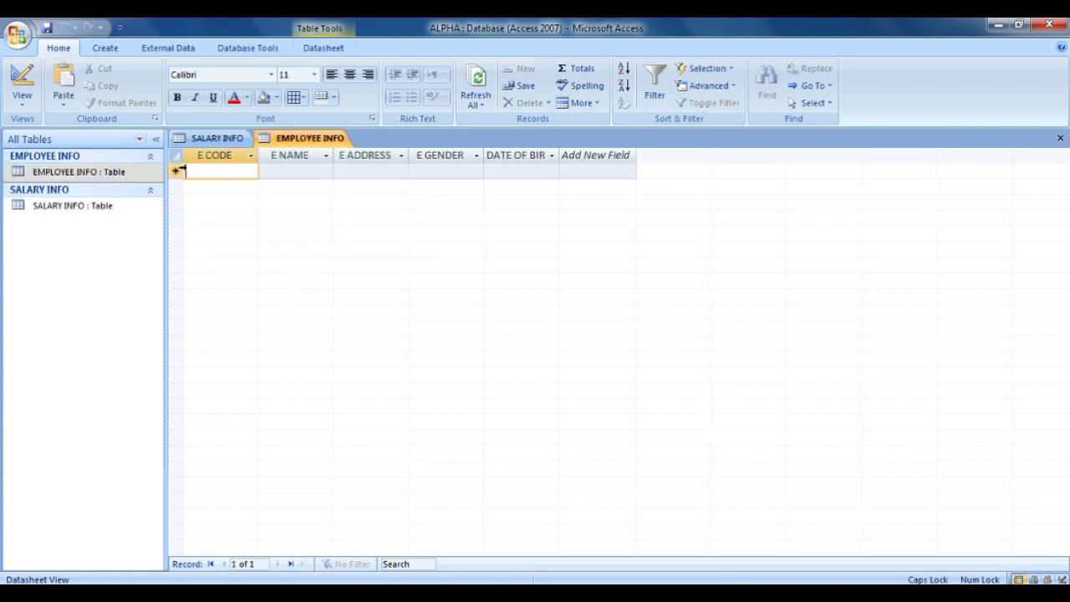
type("1")
key("Tab")
key("Down")
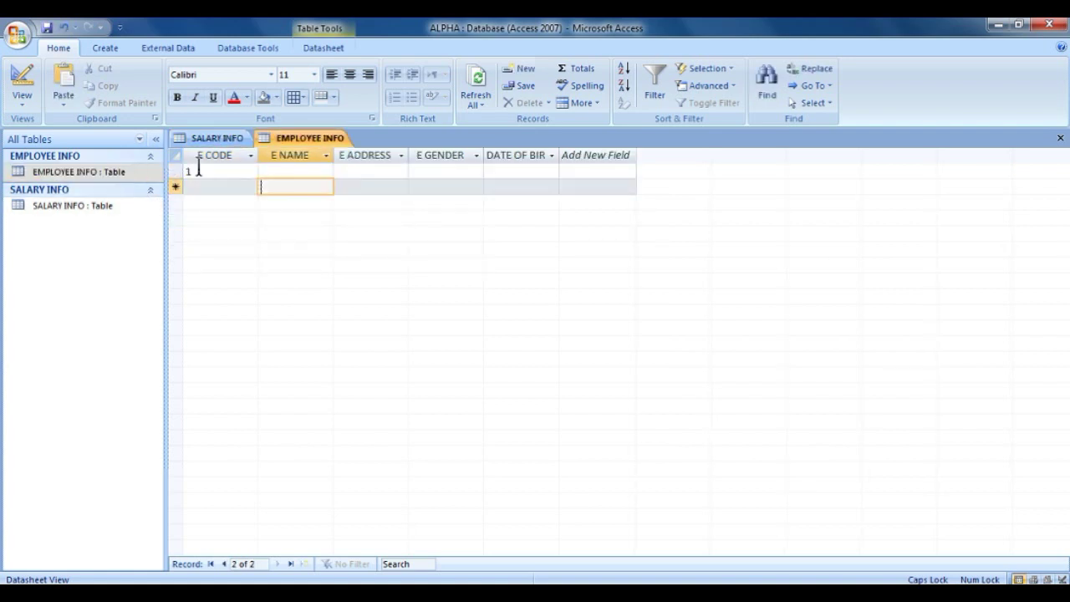
key("Left")
type("2")
key("Tab")
key("Down")
key("Left")
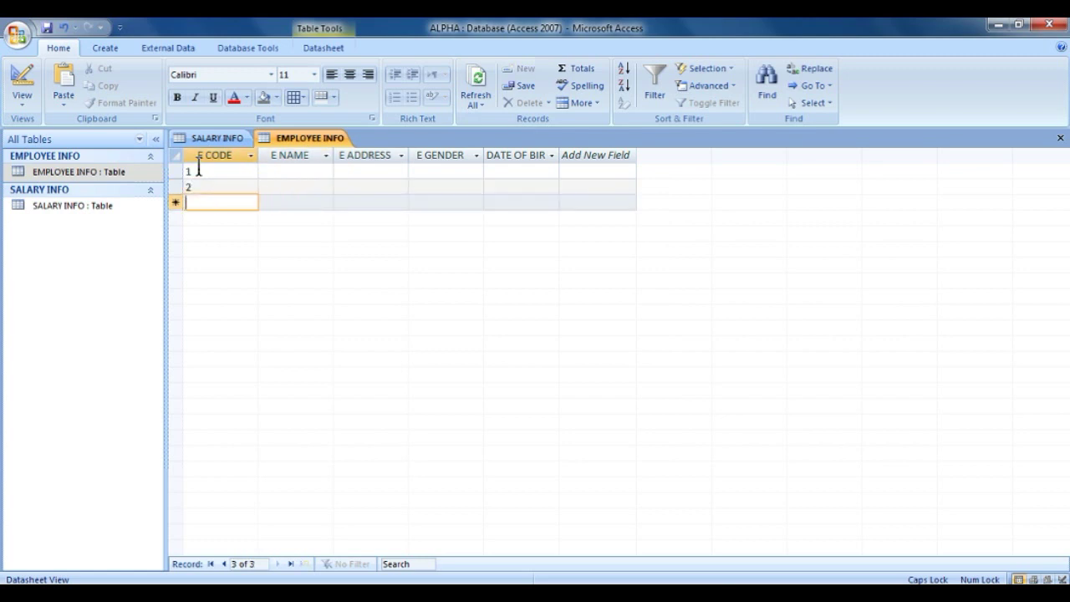
type("3")
- Fill in the employee names in the E NAME field of the three EMPLOYEE INFO records
key("Up")
key("Up")
key("Tab")
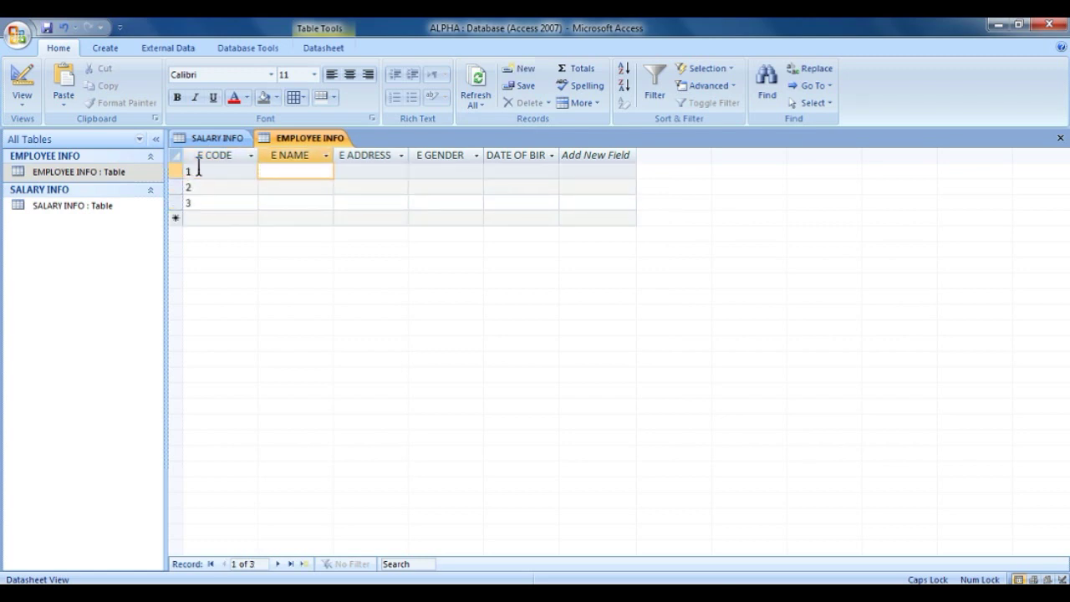
type("RAM")
key("Down")
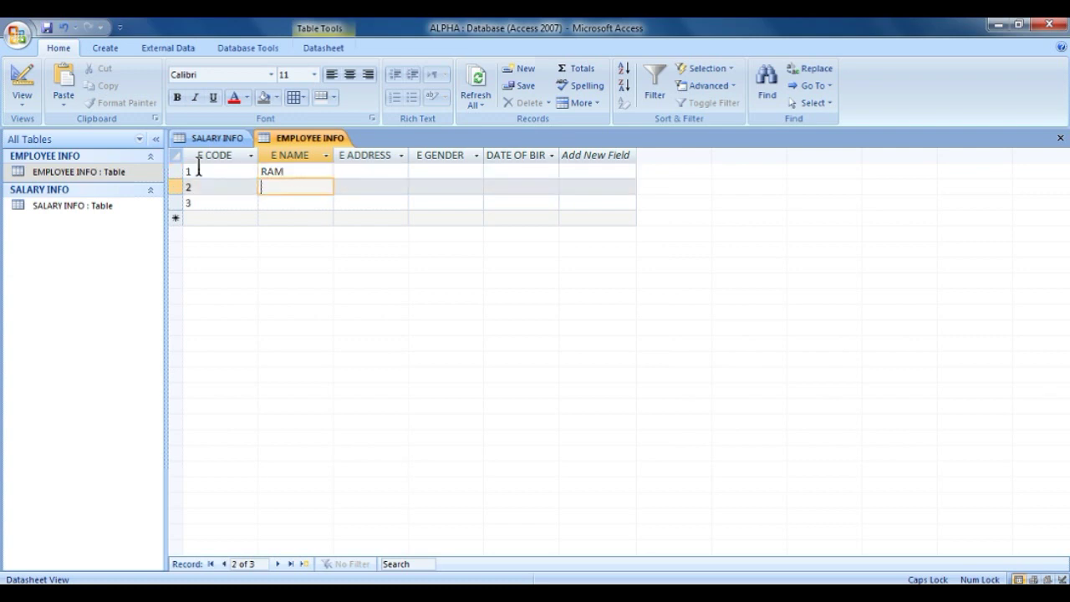
type("SHYAM")
key("Down")
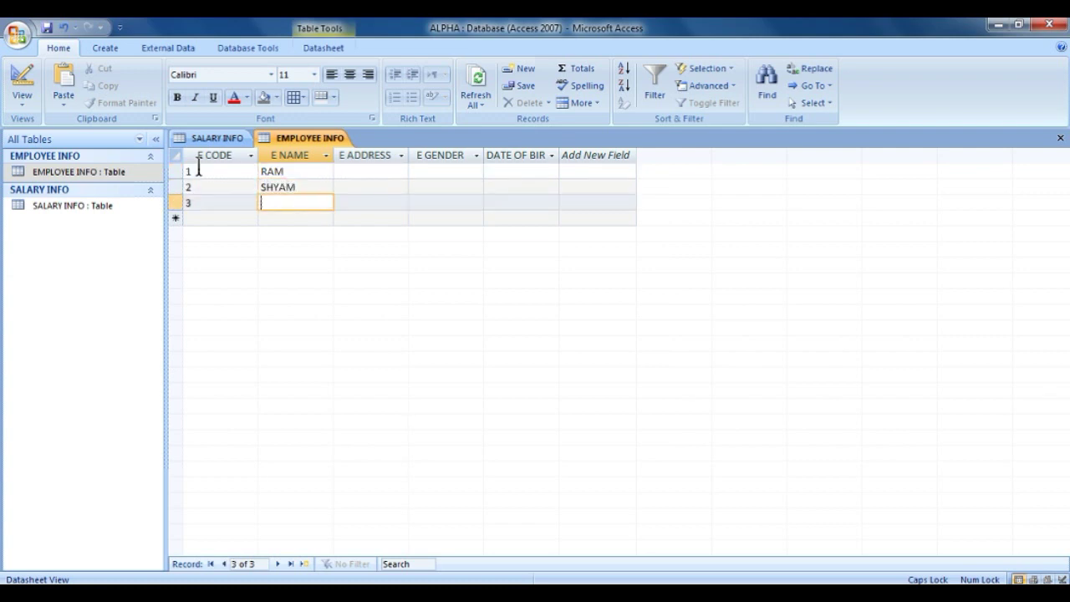
type("SITA")
- Fill in the employees' addresses in the E ADDRESS field of all three records
key("Up")
key("Up")
key("Tab")
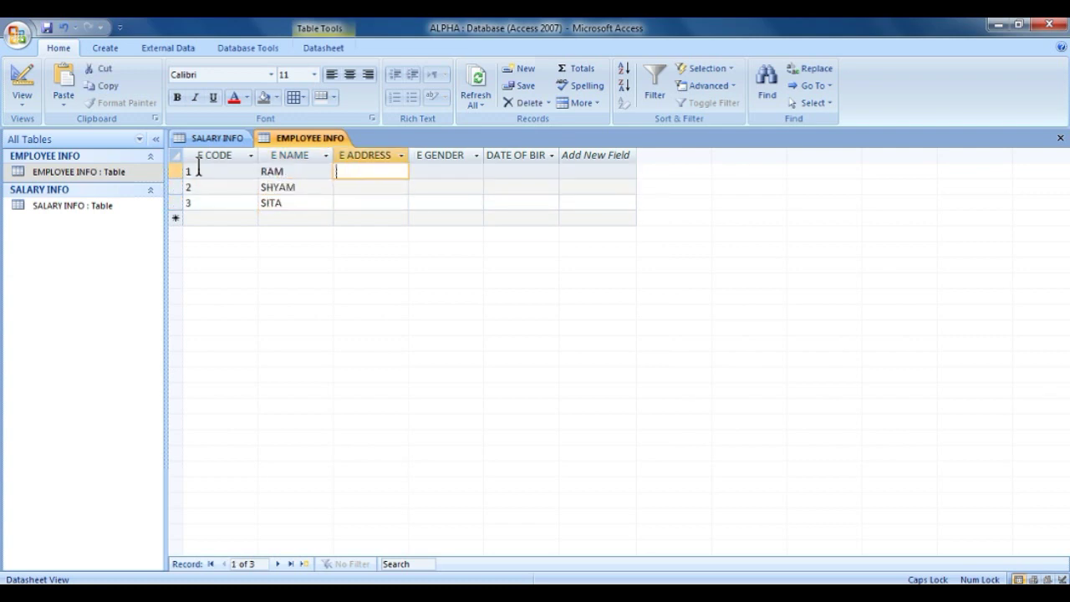
type("NOIDA")
key("Down")
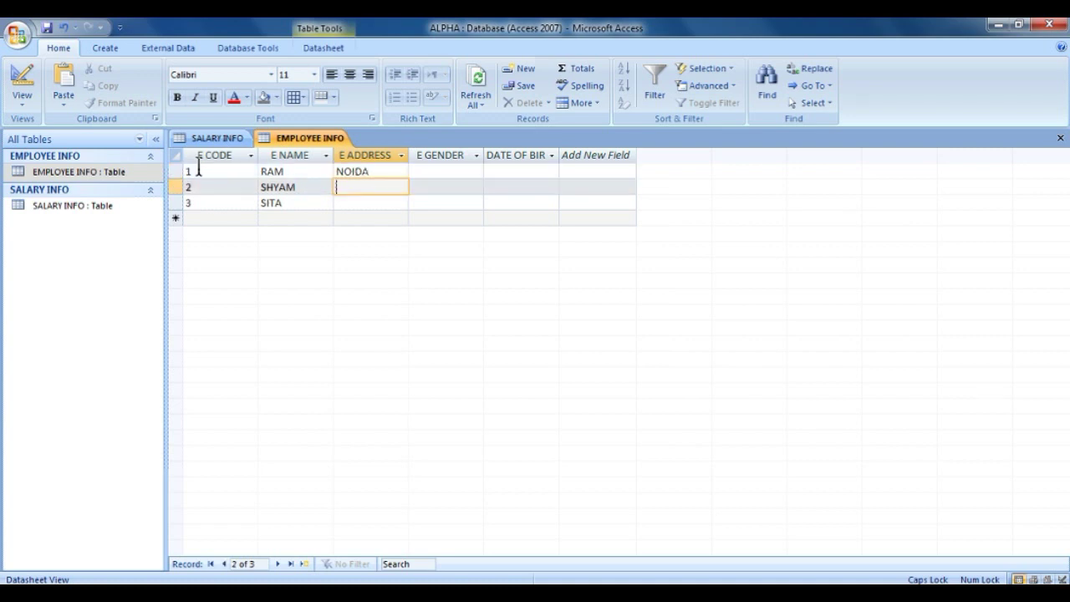
type("AYODHAYA")
key("Down")
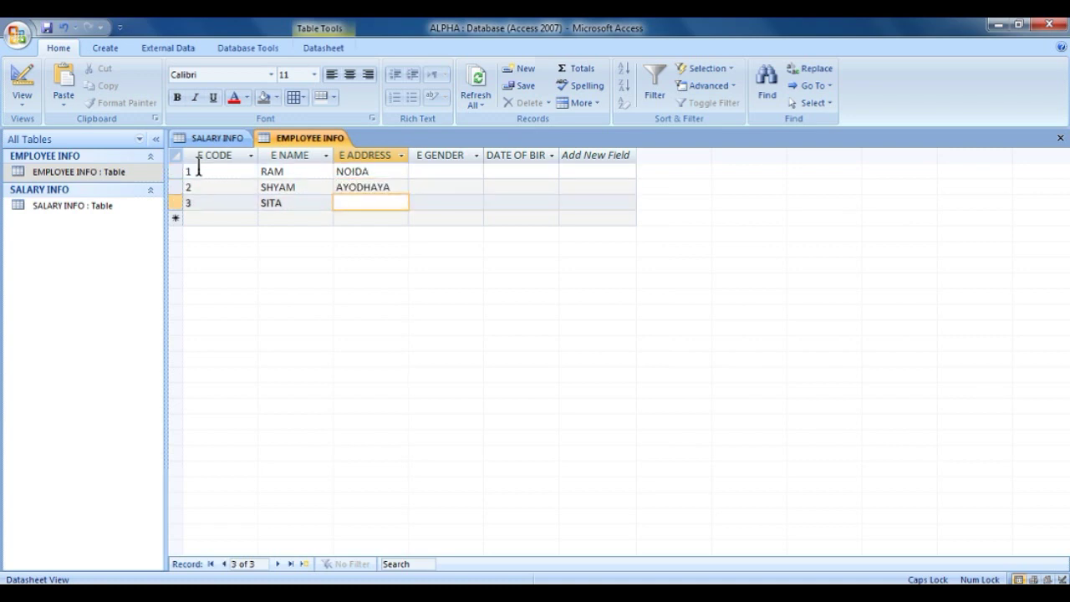
type("ST")
key("BackSpace")
type("RI")
key("BackSpace")
key("BackSpace")
key("BackSpace")
type("ASSAM")
- Set E GENDER to M for E CODE 1 and 2, and to F for E CODE 3
key("Up")
key("Up")
key("Tab")
type("M")
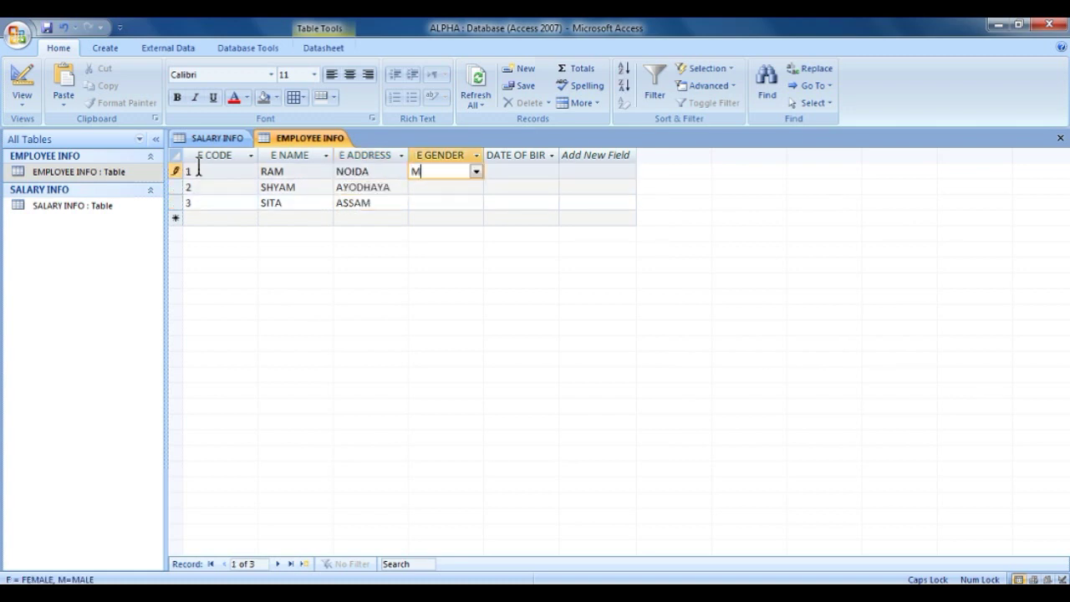
key("Down")
type("M")
key("Down")
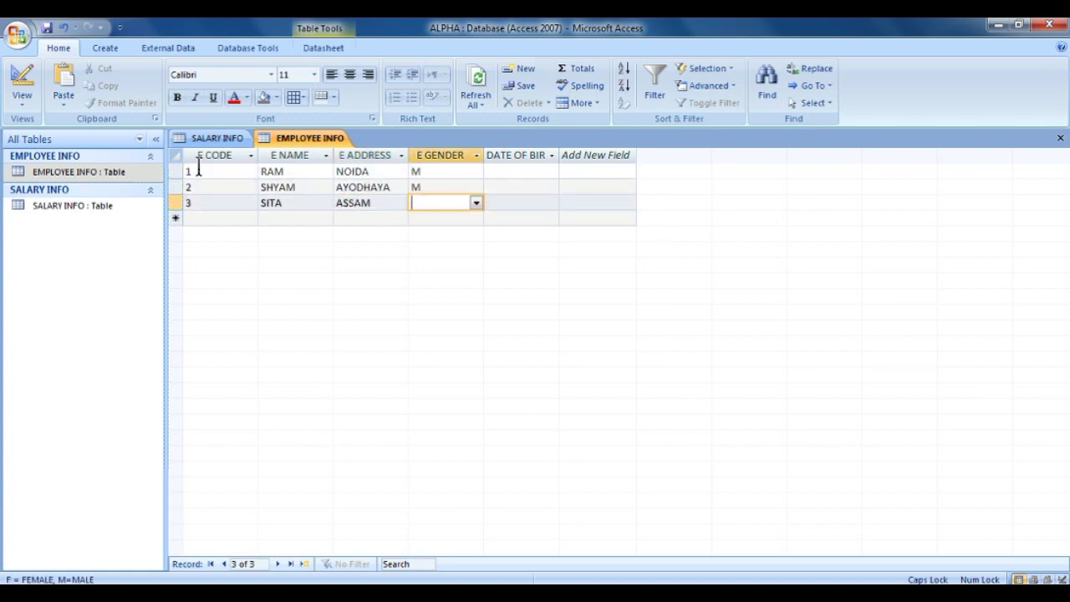
left_click(475, 203)
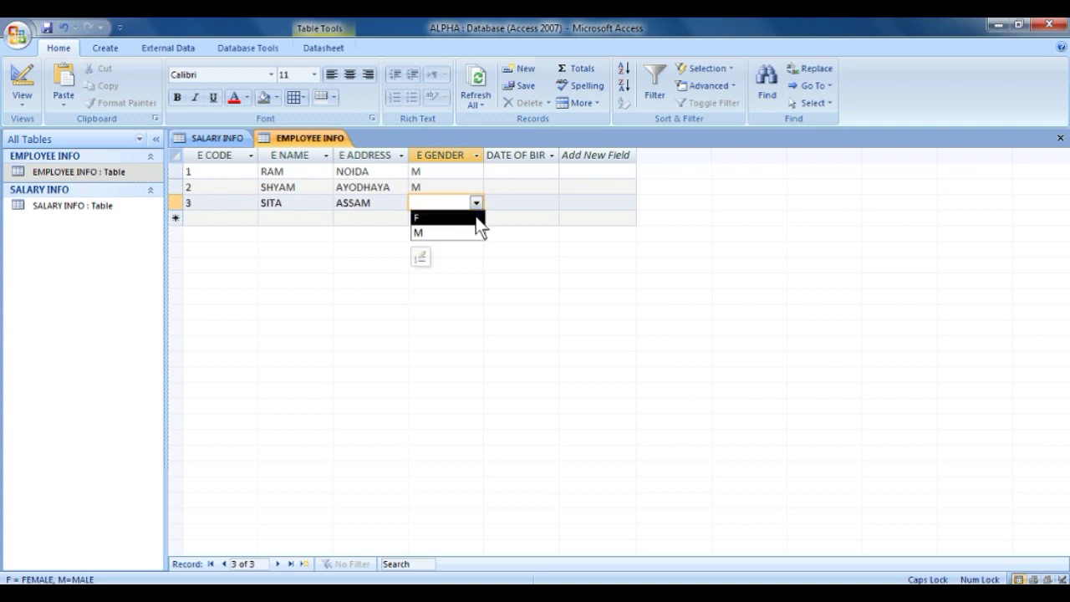
left_click(476, 218)
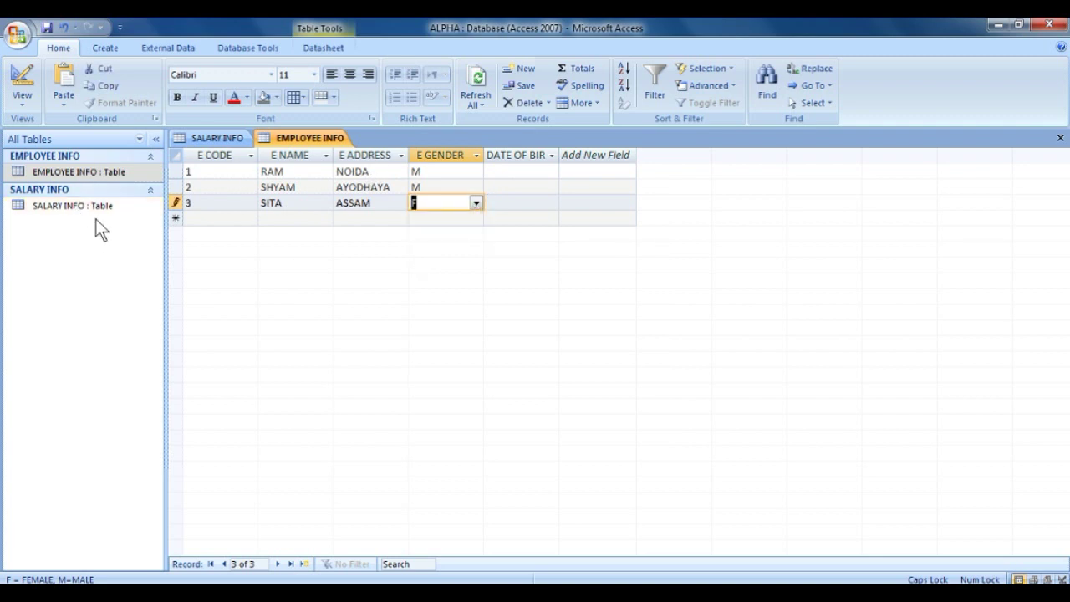
- Review the MONTH and YEAR lookup lists in the existing SALARY INFO records
left_click(219, 138)
left_click(326, 176)
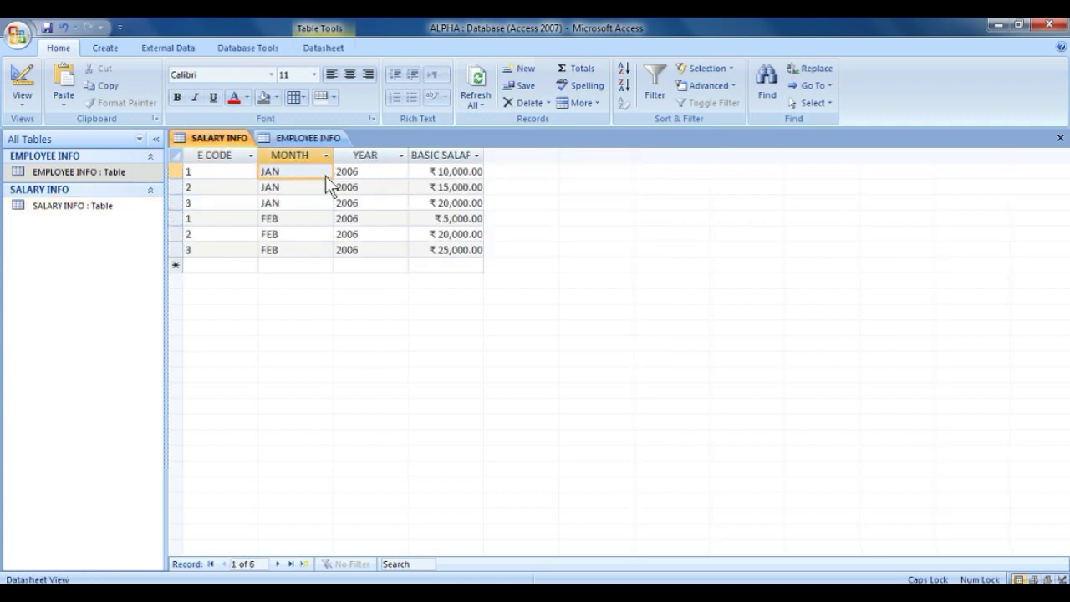
left_click(325, 174)
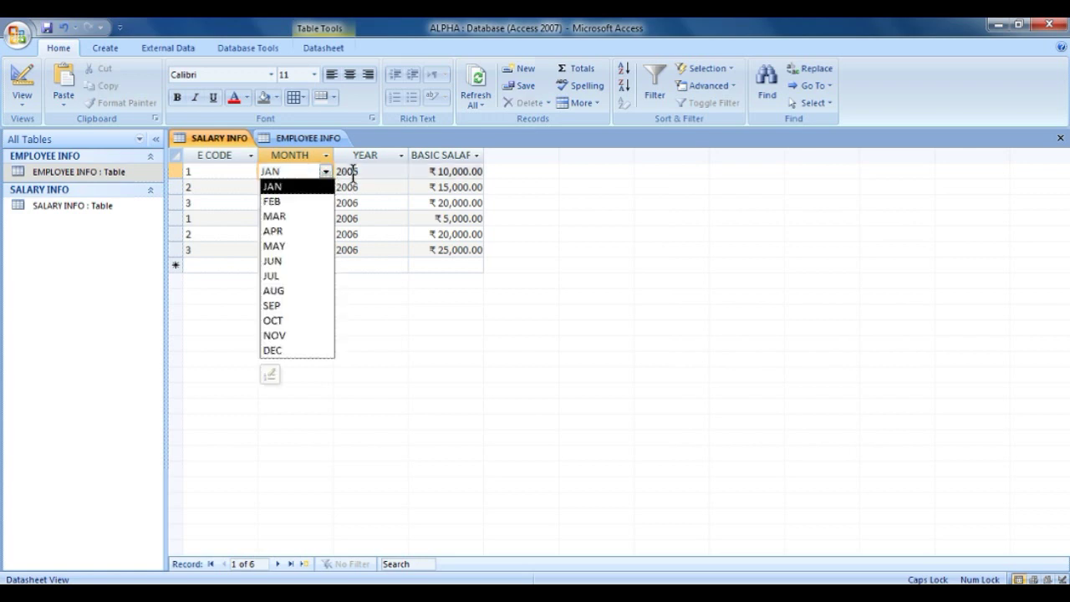
left_click(385, 173)
left_click(400, 185)
- Return to the EMPLOYEE INFO table and enter the date of birth for E CODE 1
left_click(306, 134)
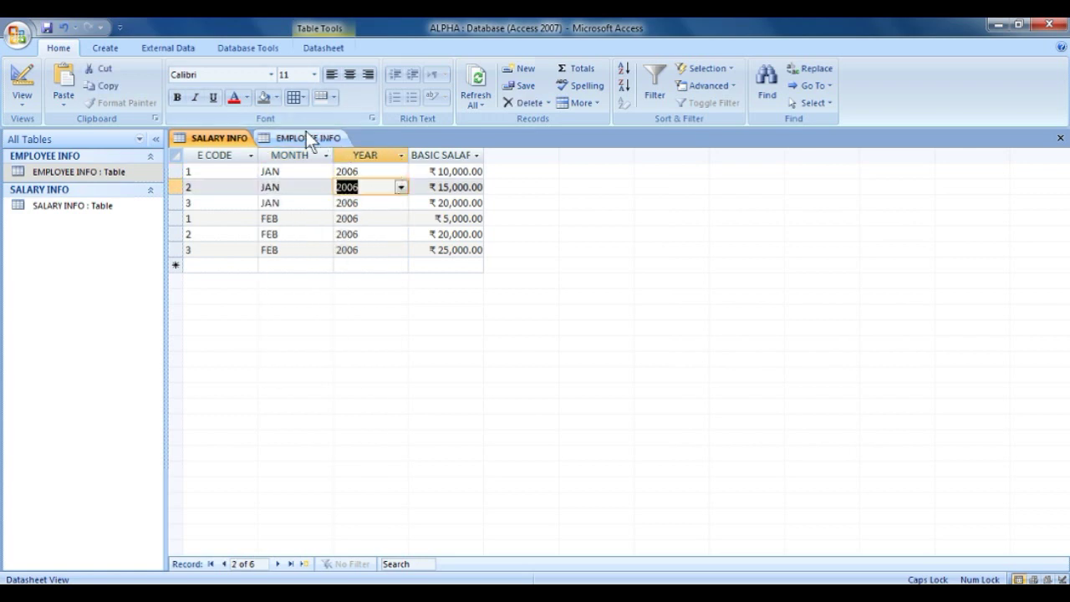
left_click(307, 137)
left_click(511, 172)
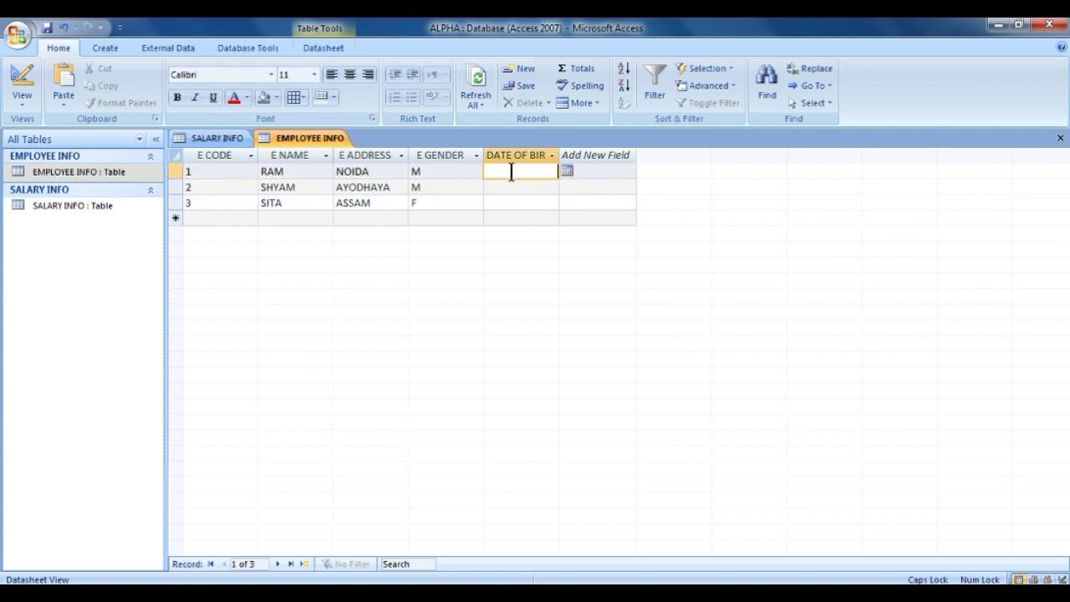
type("21-05-1995")
- Enter the date of birth for the employee with E CODE 2
key("Tab")
key("Tab")
key("Tab")
key("Tab")
key("Tab")
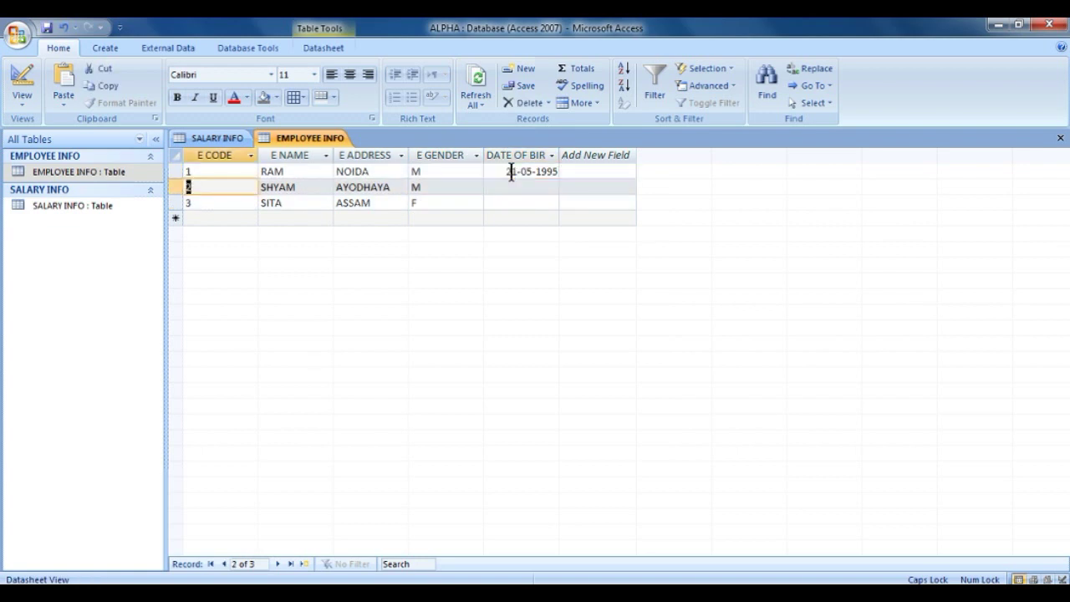
type("21-")
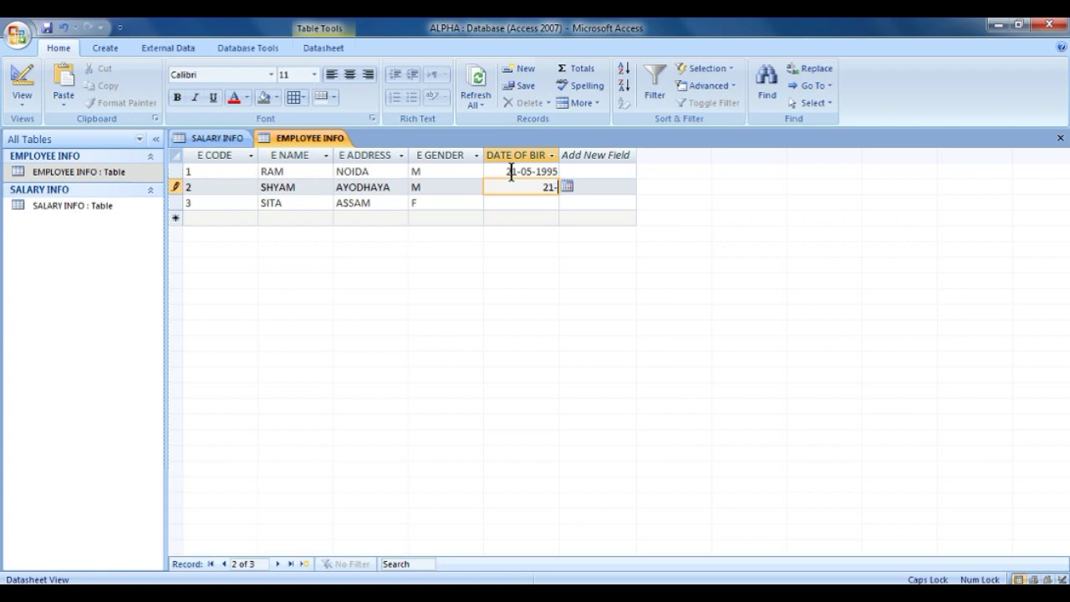
type("5-1999")
key("BackSpace")
key("BackSpace")
type("94")
- Enter the date of birth for the employee with E CODE 3 and complete the record
key("Tab")
key("Tab")
key("Tab")
key("Tab")
key("Tab")
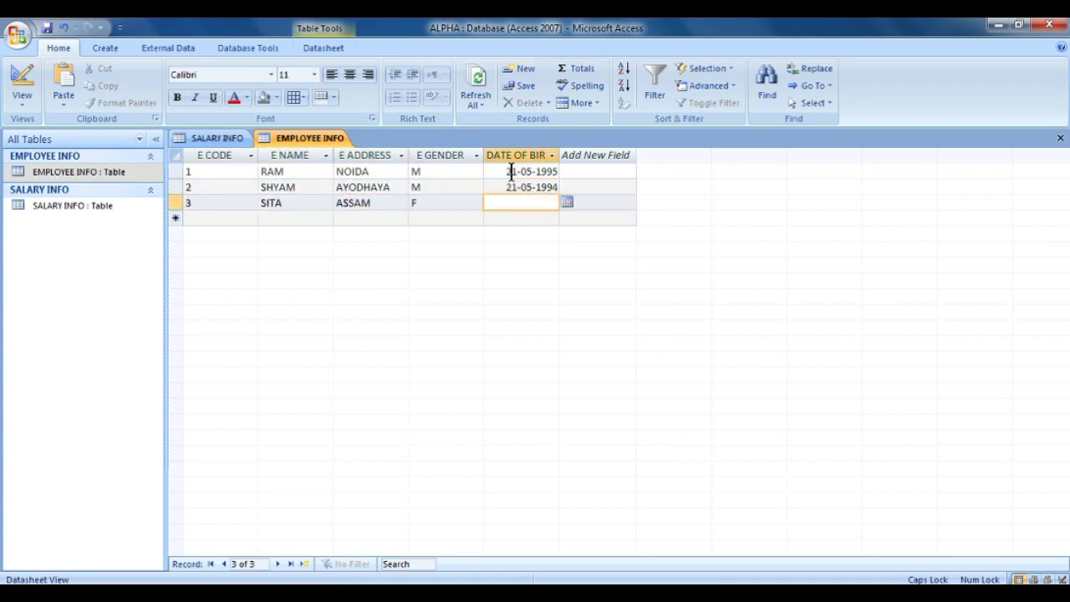
type("19-6-16")
key("BackSpace")
type("987")
key("Return")
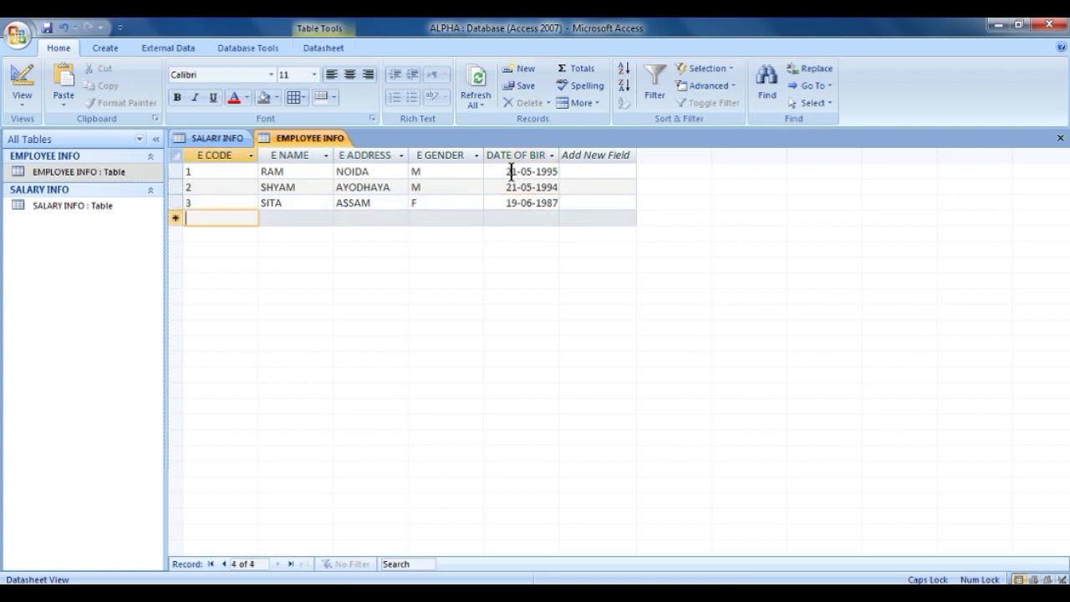
key("Up")
key("Tab")
key("Tab")
key("Up")
key("Up")
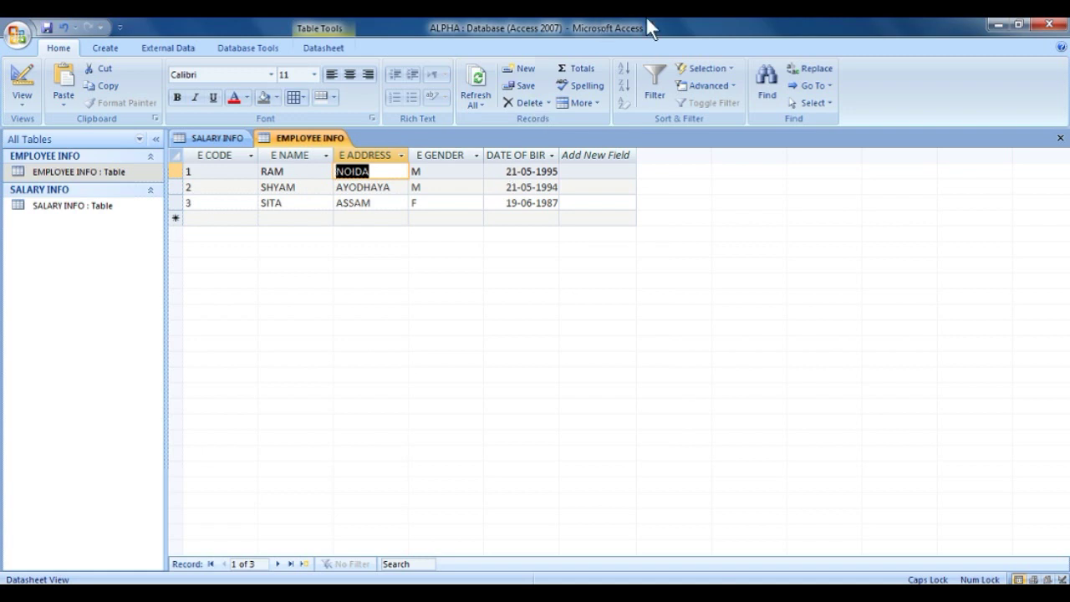
- Open the Relationships window and add the EMPLOYEE INFO and SALARY INFO tables to the layout
left_click(246, 46)
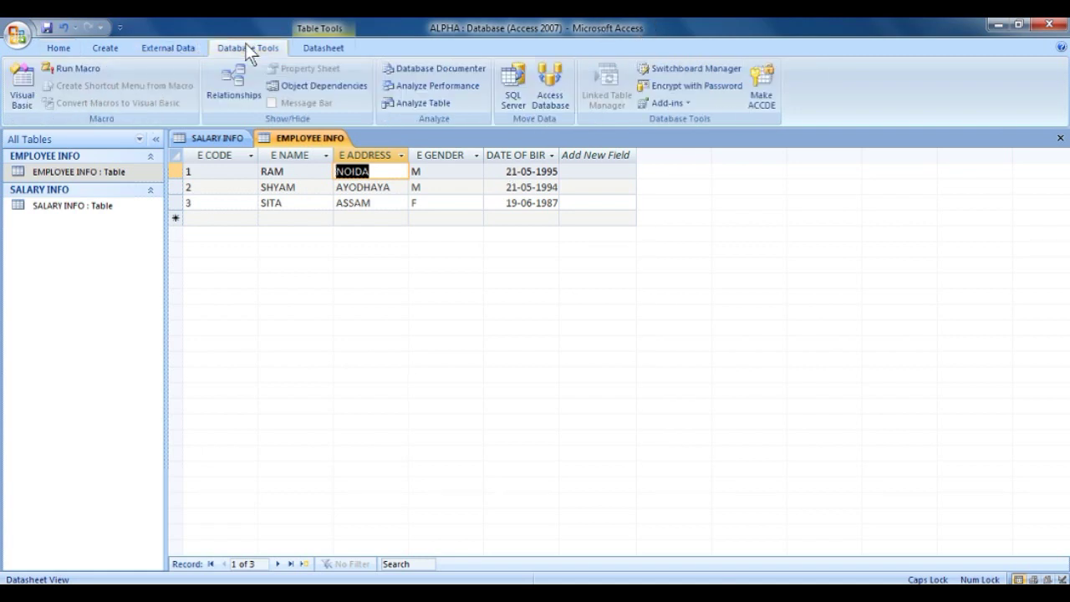
left_click(242, 85)
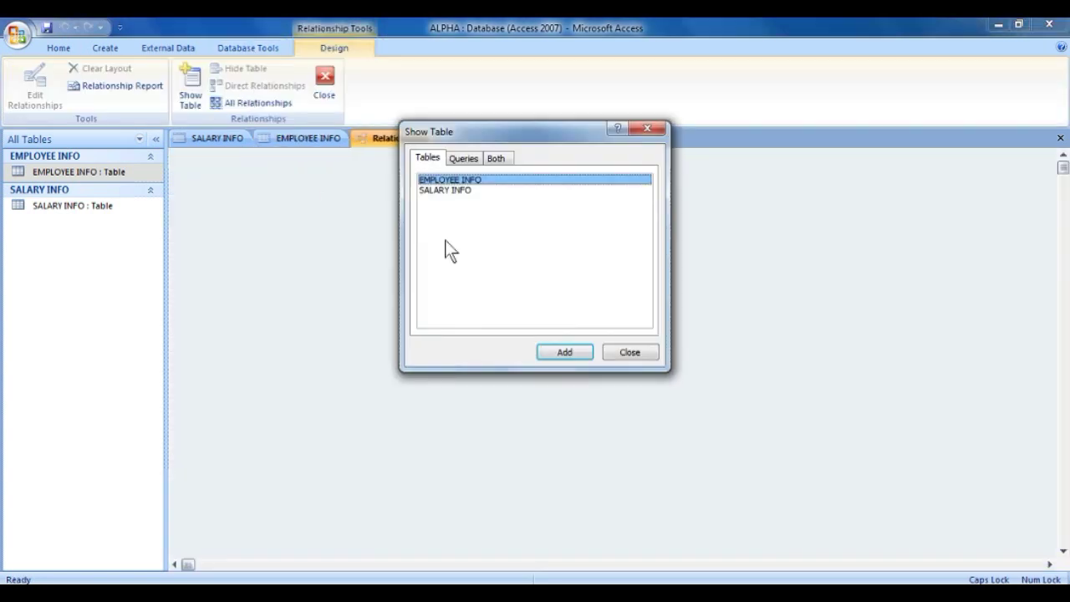
left_click(563, 352)
left_click(479, 191)
left_click(563, 352)
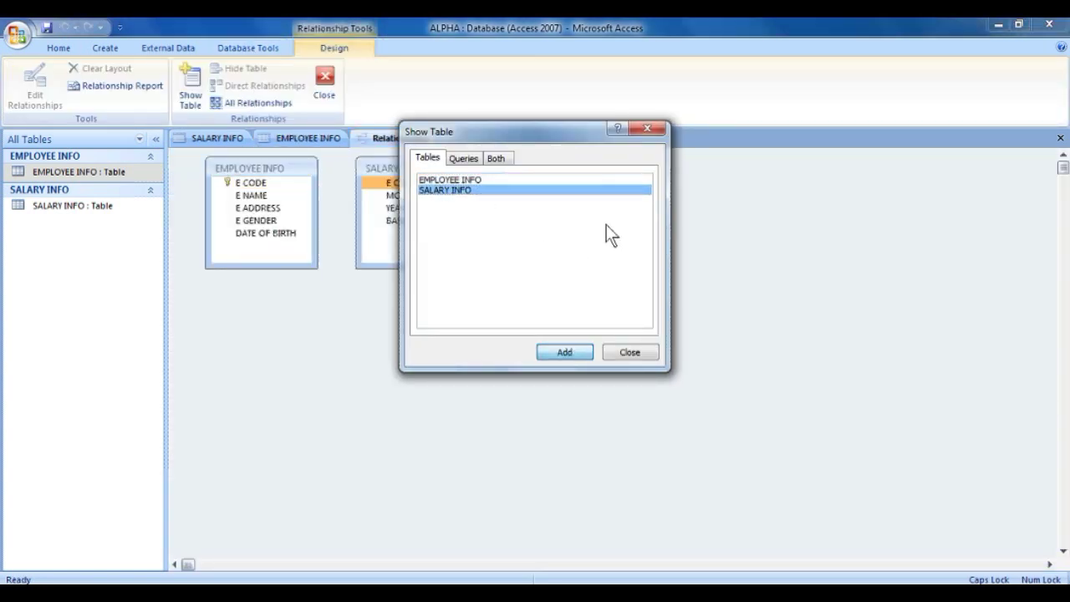
left_click(635, 350)
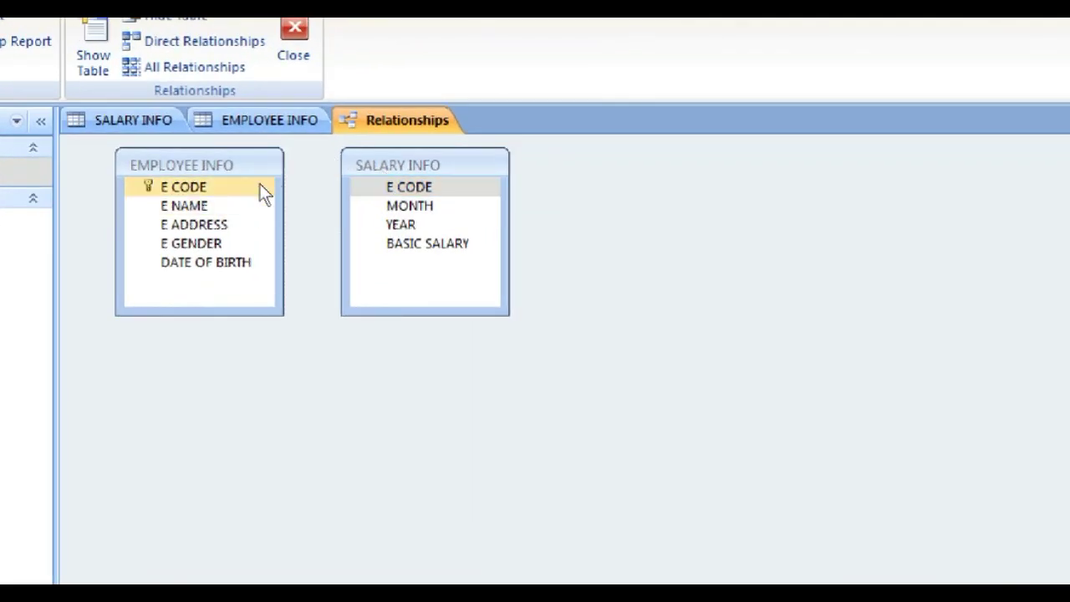
left_click_drag(260, 184, 405, 190)
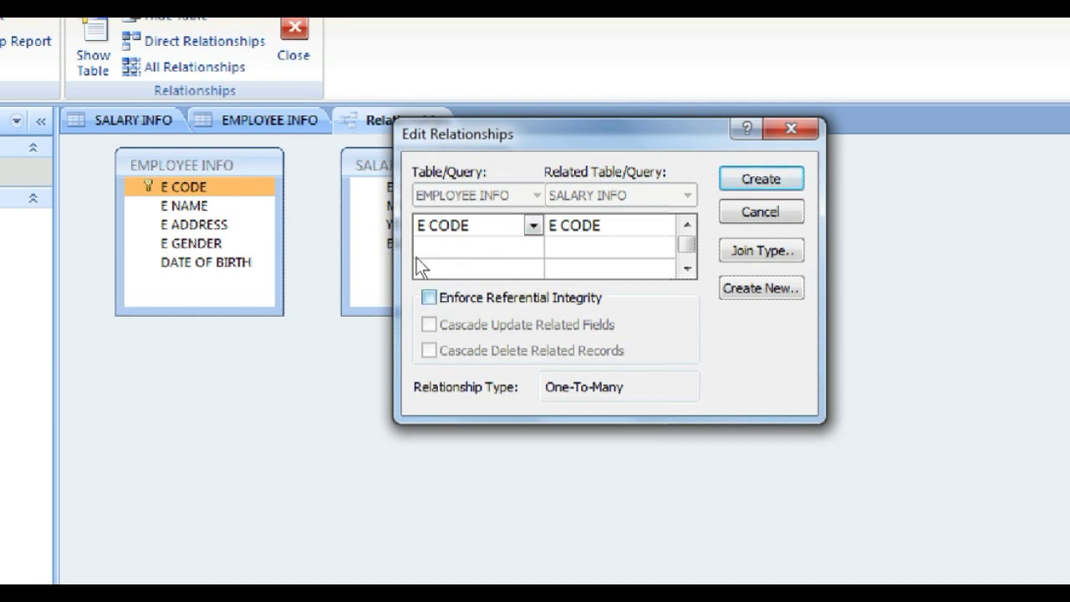
left_click(428, 298)
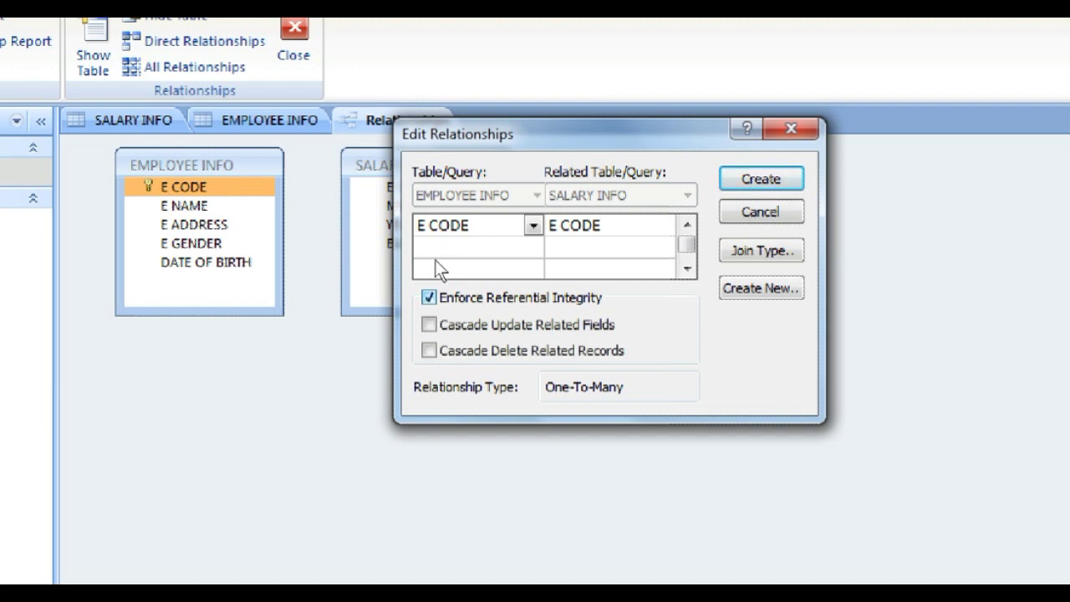
left_click(429, 297)
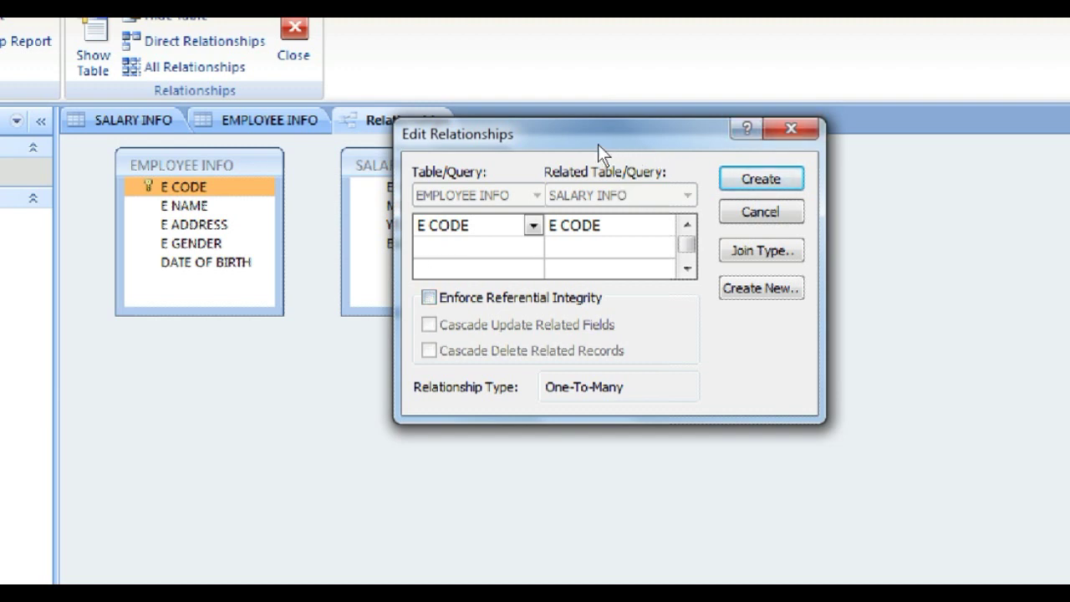
key("Escape")
- Close the EMPLOYEE INFO and SALARY INFO datasheets, keeping the relationships layout open
left_click(266, 122)
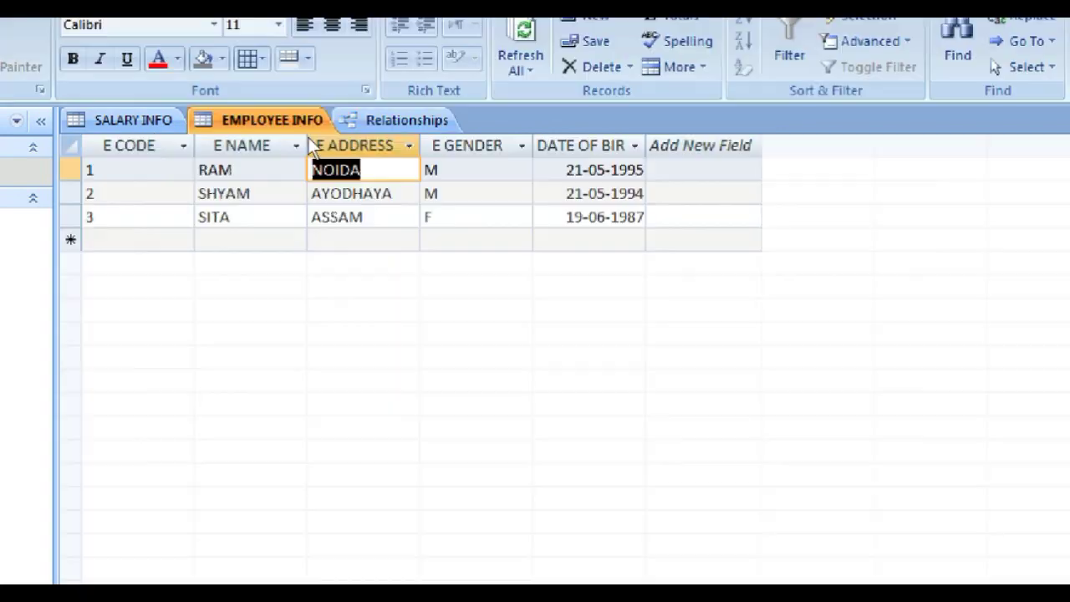
left_click(1069, 120)
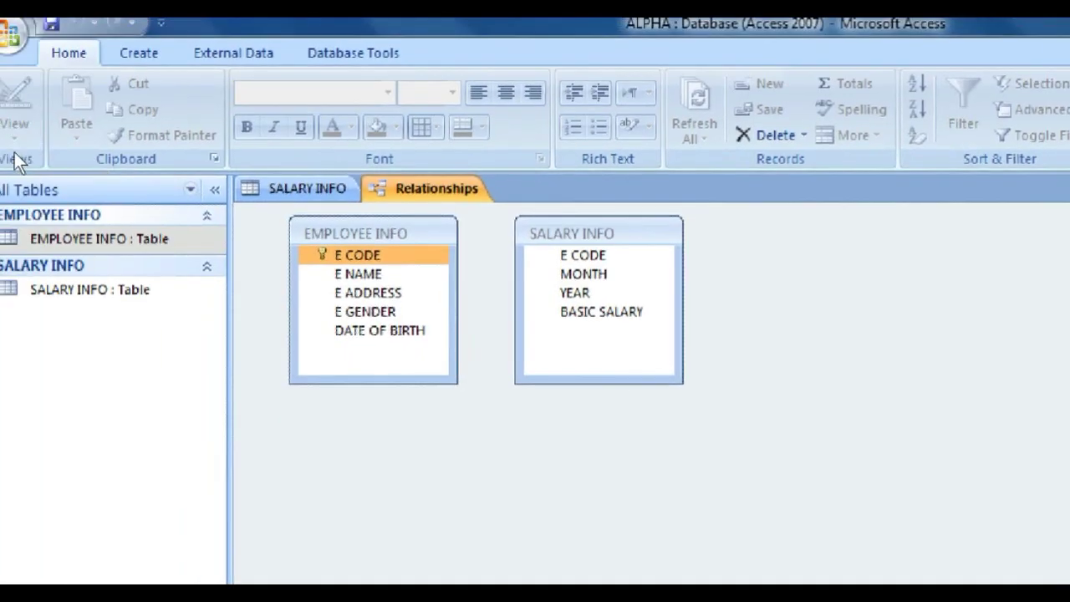
left_click(307, 188)
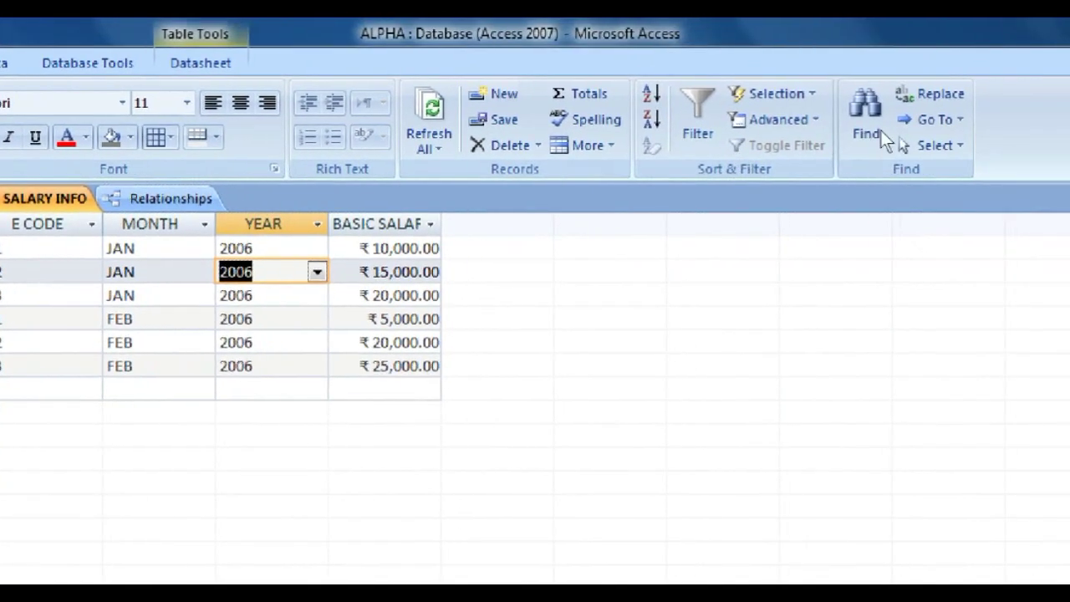
left_click(1069, 198)
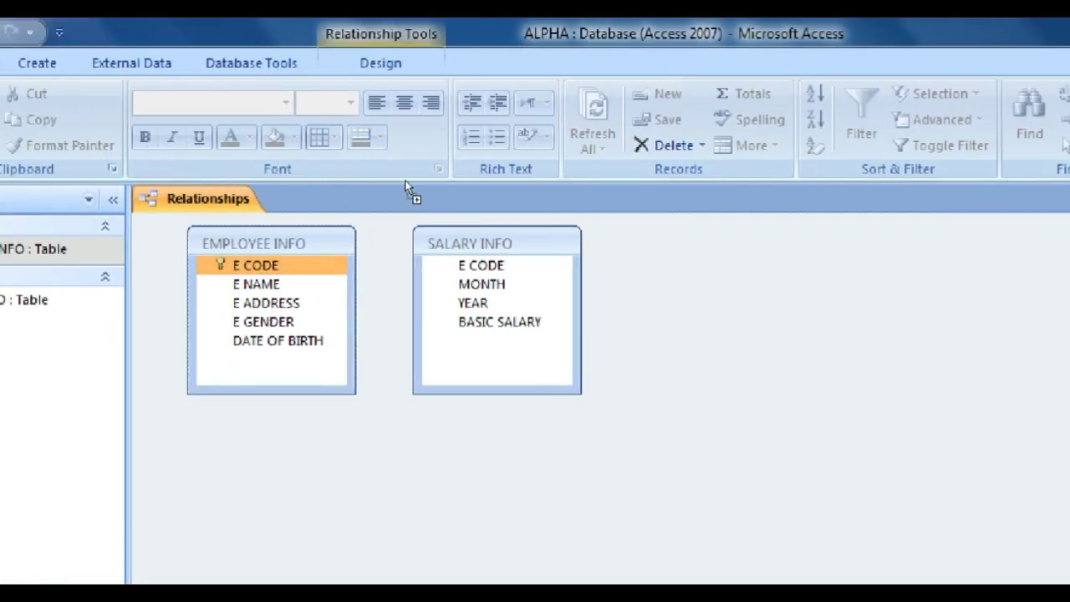
- Relate E CODE in EMPLOYEE INFO to E CODE in SALARY INFO with referential integrity enforced, and move the SALARY INFO table away from EMPLOYEE INFO
left_click_drag(410, 191, 404, 190)
key("alt+e")
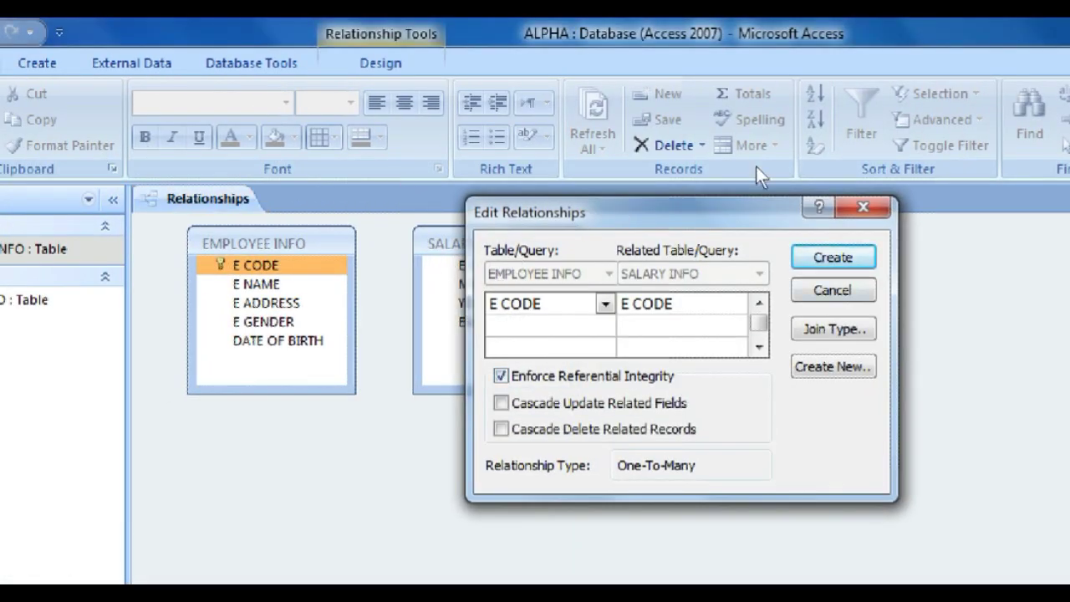
key("Return")
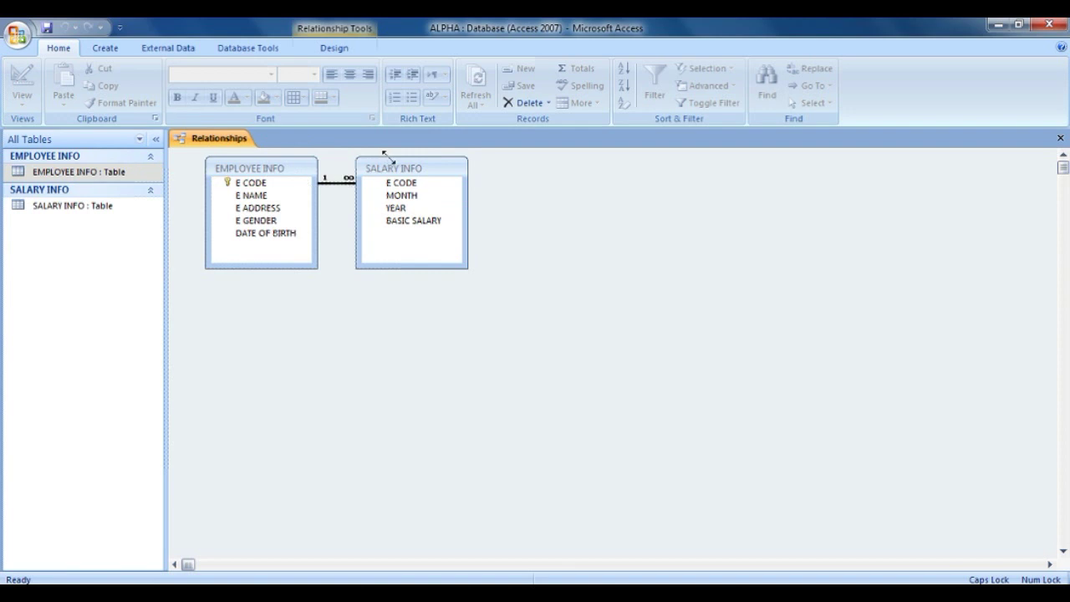
left_click_drag(390, 161, 842, 327)
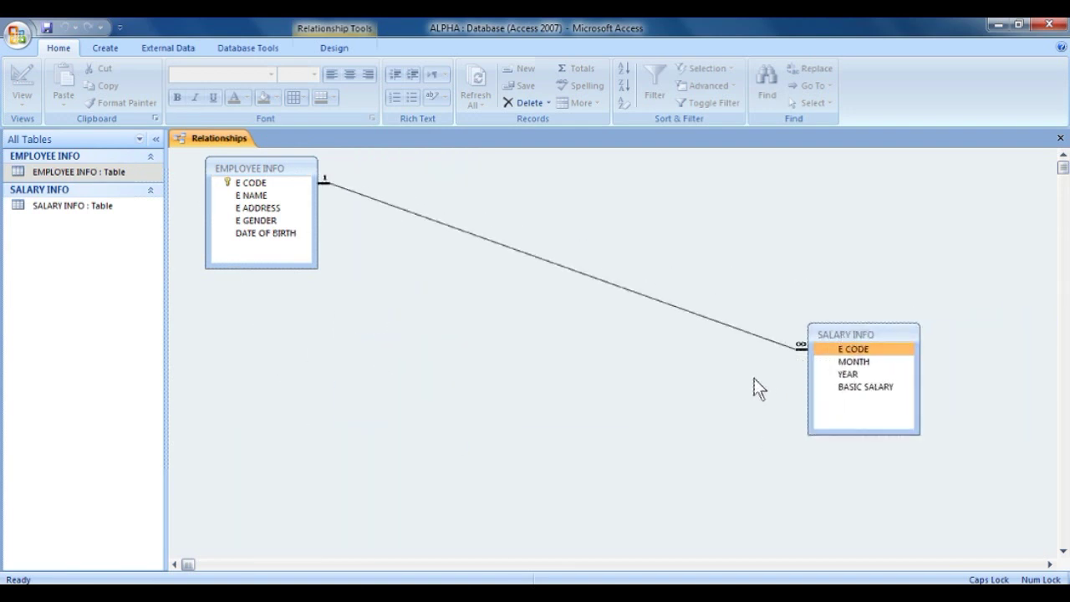
- Open the SALARY INFO table in Design View and select the data type of the BASIC SALARY field
left_click(122, 208)
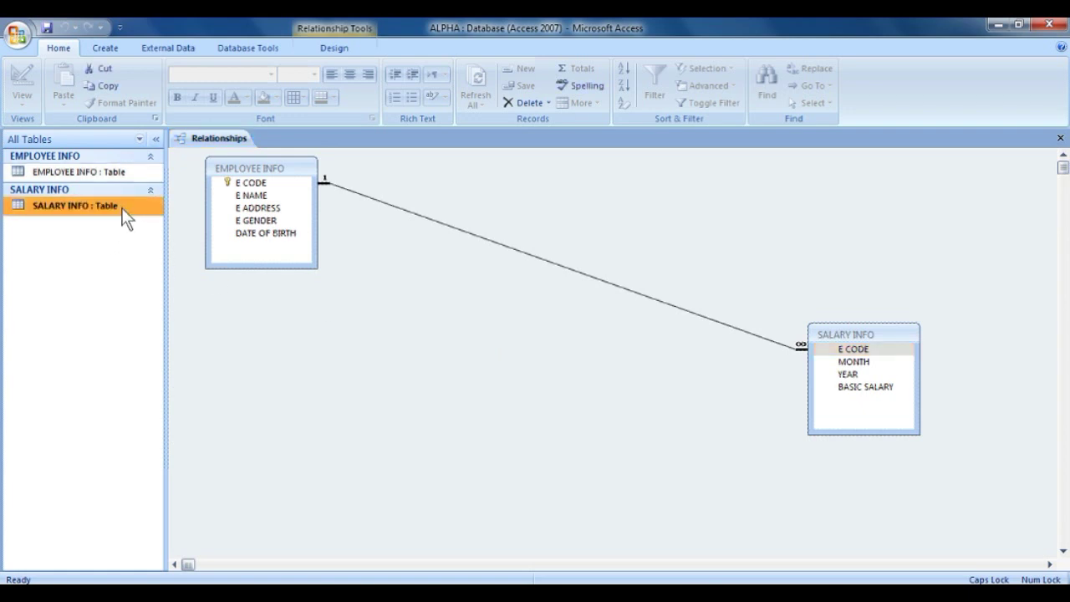
right_click(130, 199)
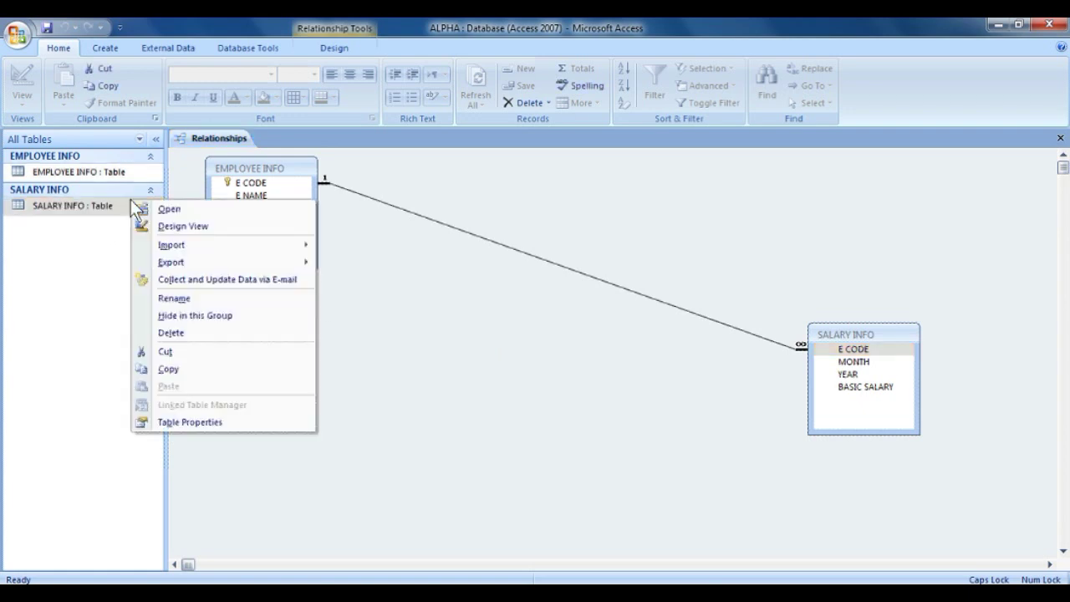
left_click(173, 227)
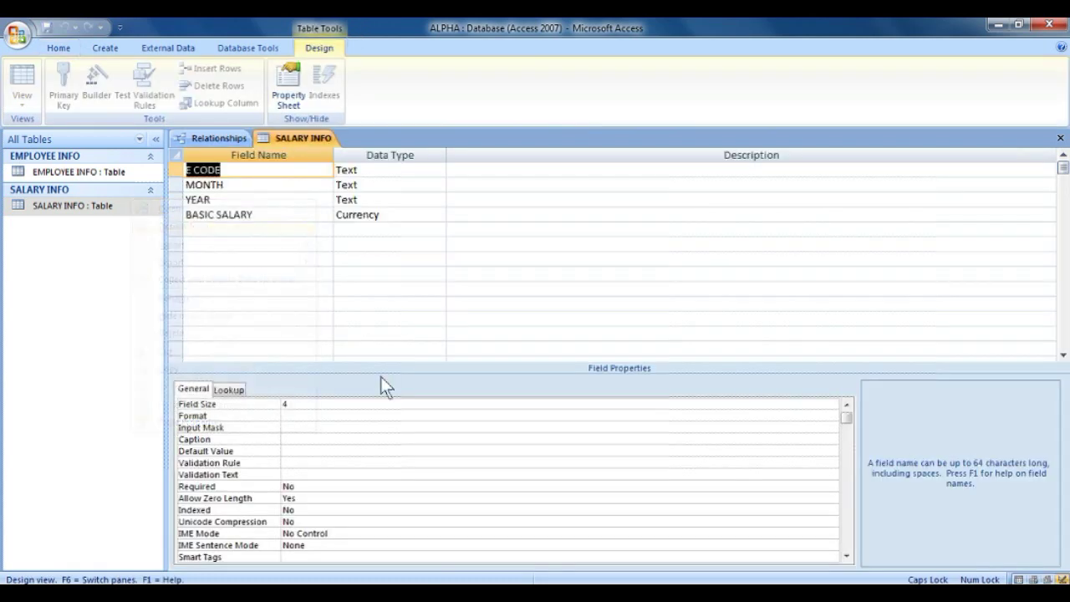
left_click(370, 226)
left_click(382, 200)
left_click(383, 214)
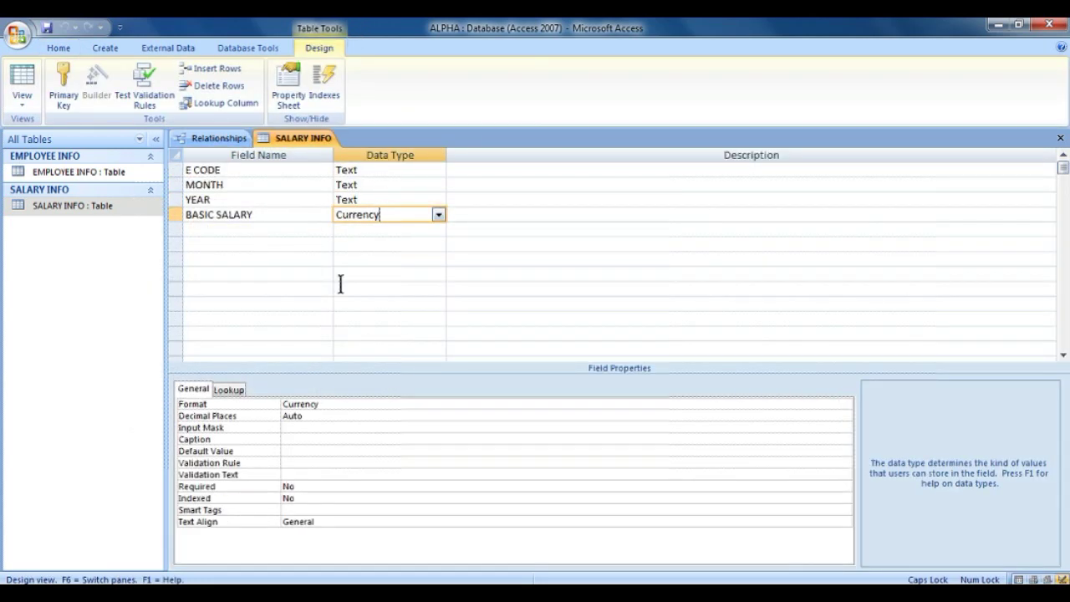
- Set both the validation rule and the validation text of the BASIC SALARY field to >12000
left_click(291, 462)
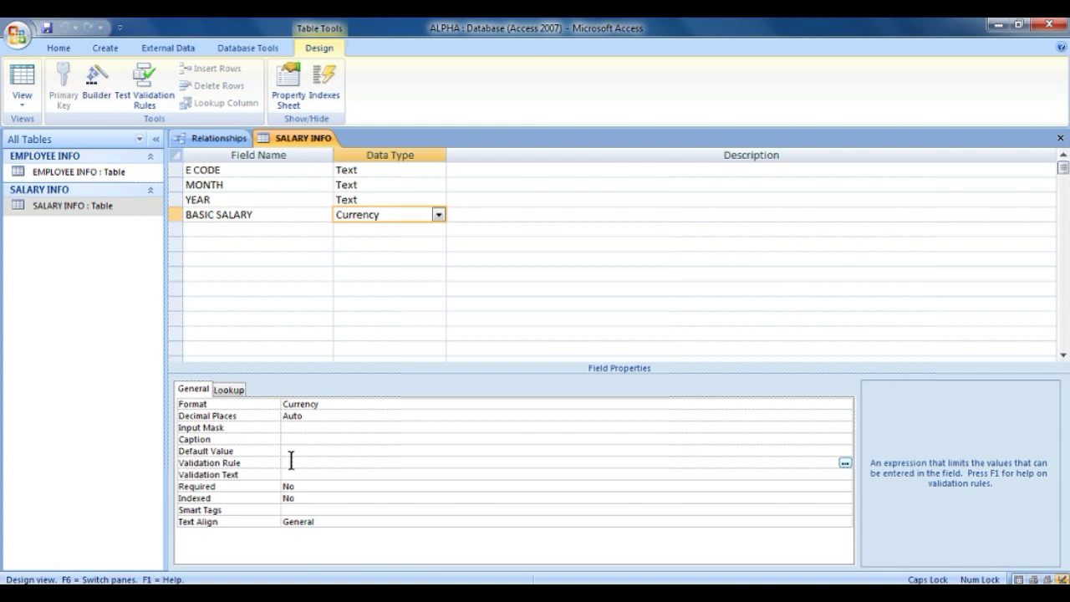
type(">200")
type("000")
left_click(291, 462)
type("1")
left_click(299, 486)
left_click(303, 475)
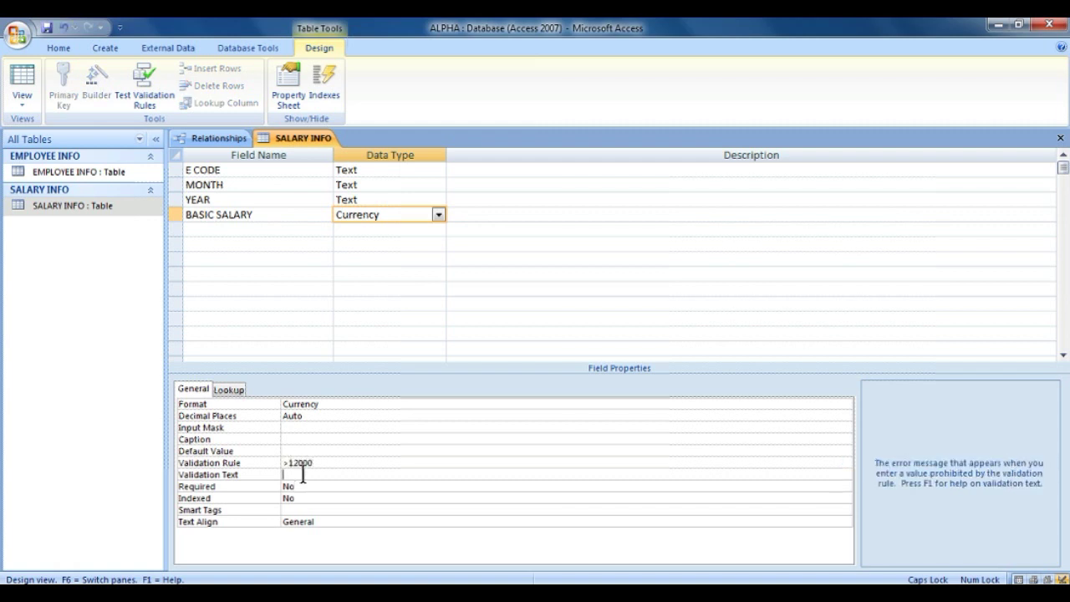
type(">12000")
- Save the SALARY INFO design, testing existing data and keeping the new validation rule, and close the table
key("ctrl+s")
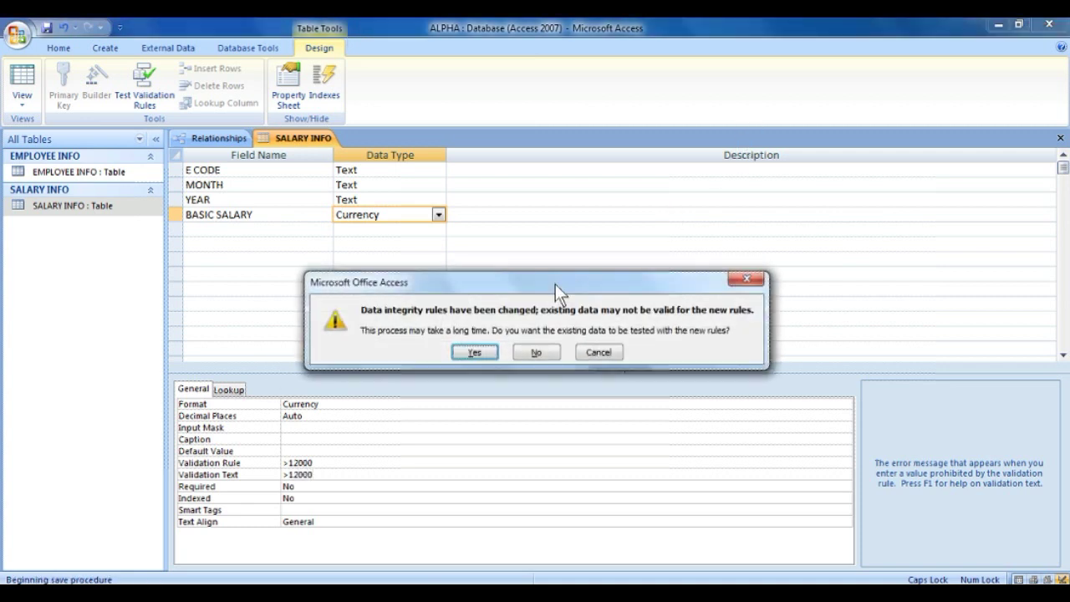
left_click(495, 352)
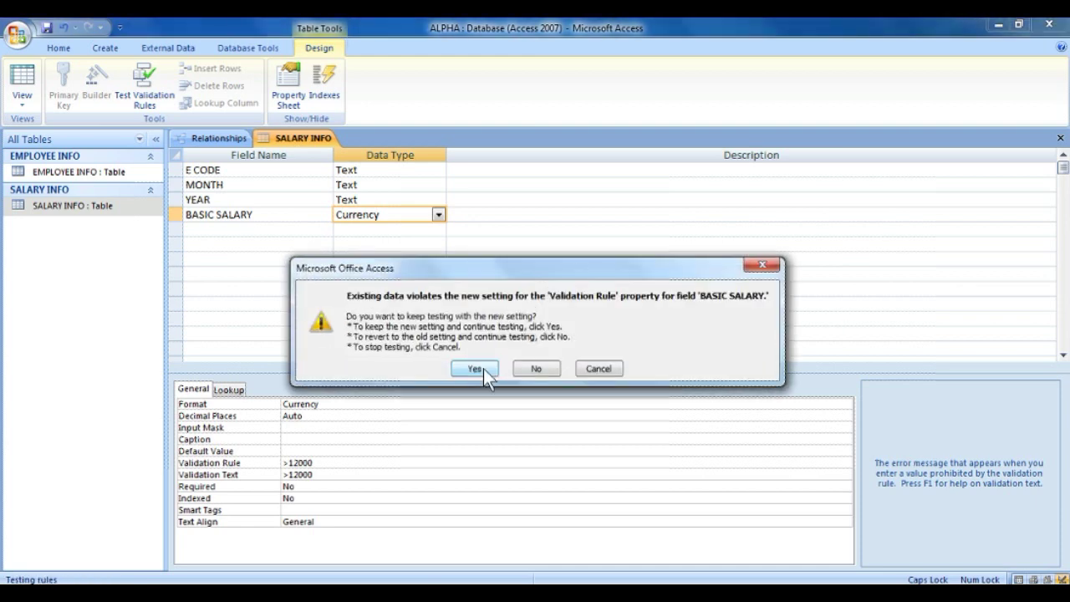
left_click(483, 369)
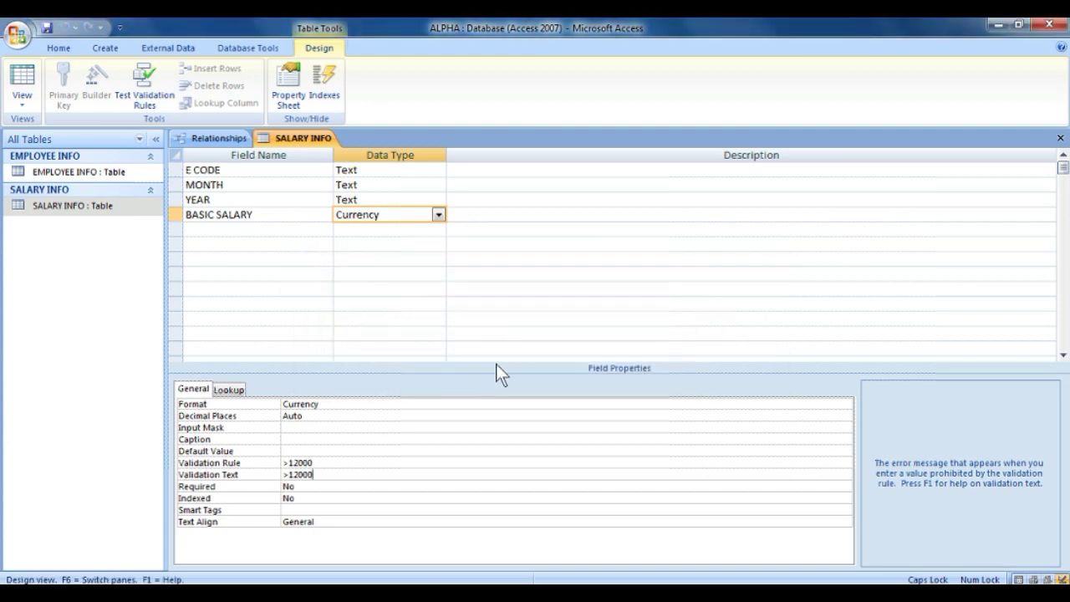
left_click(1060, 137)
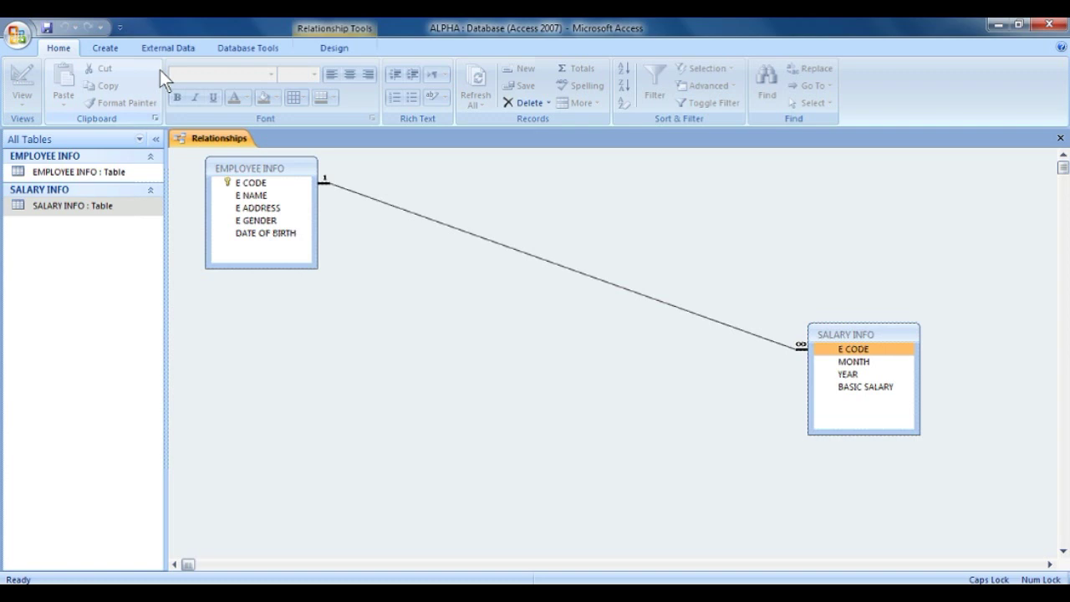
- Create a new query in Design View containing the EMPLOYEE INFO and SALARY INFO tables
left_click(105, 49)
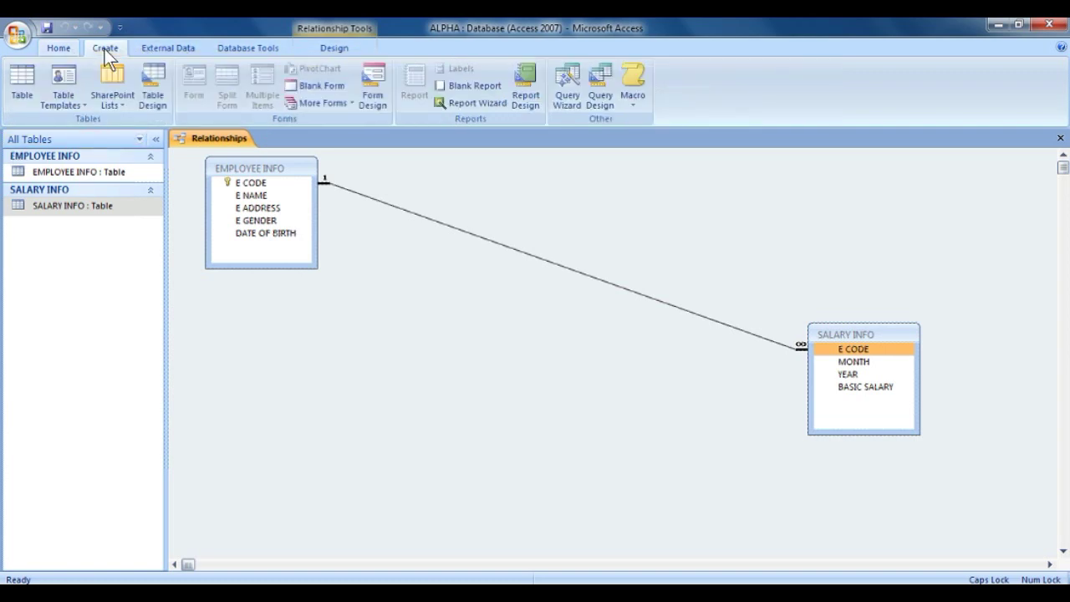
left_click(595, 88)
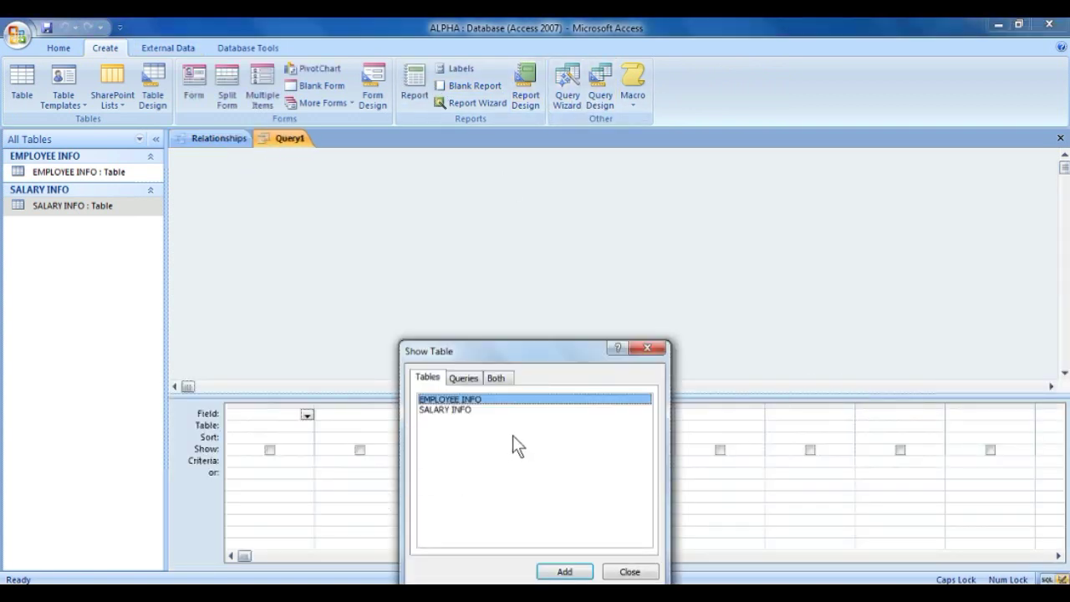
left_click(583, 574)
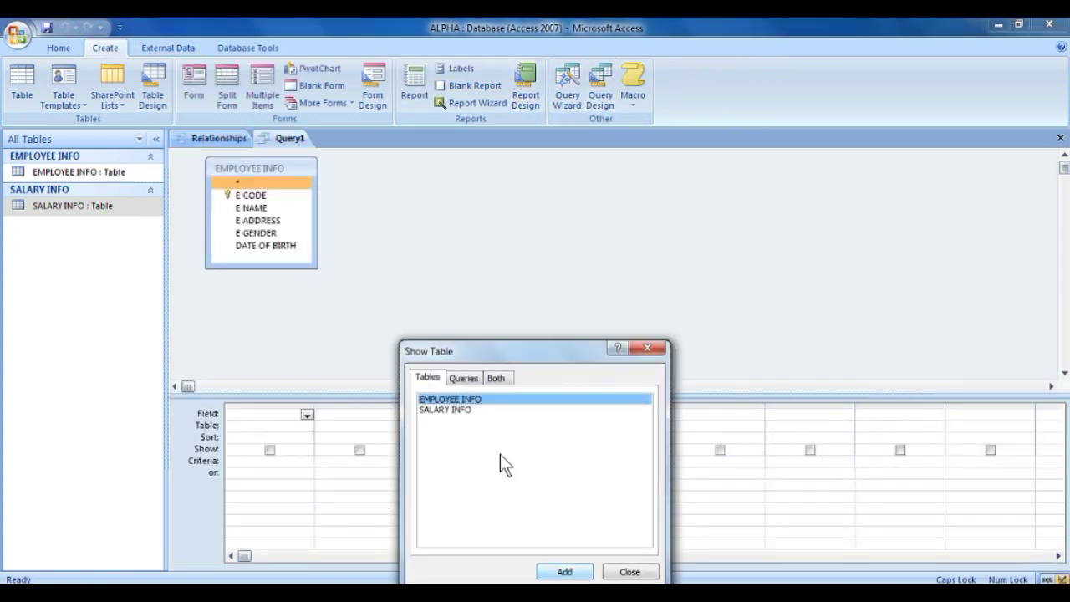
left_click(455, 412)
left_click(564, 572)
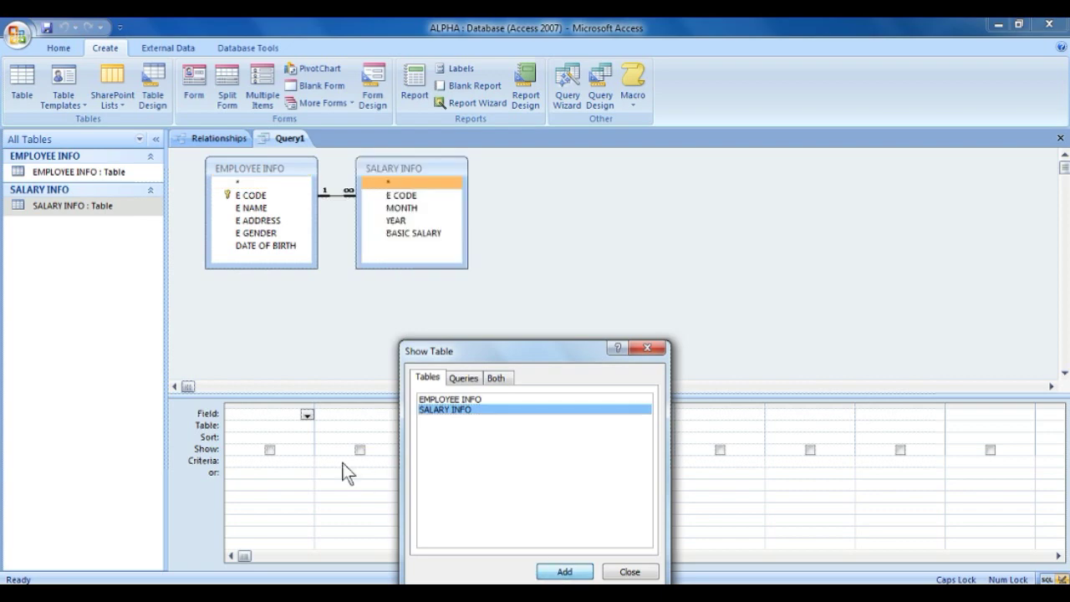
left_click(619, 572)
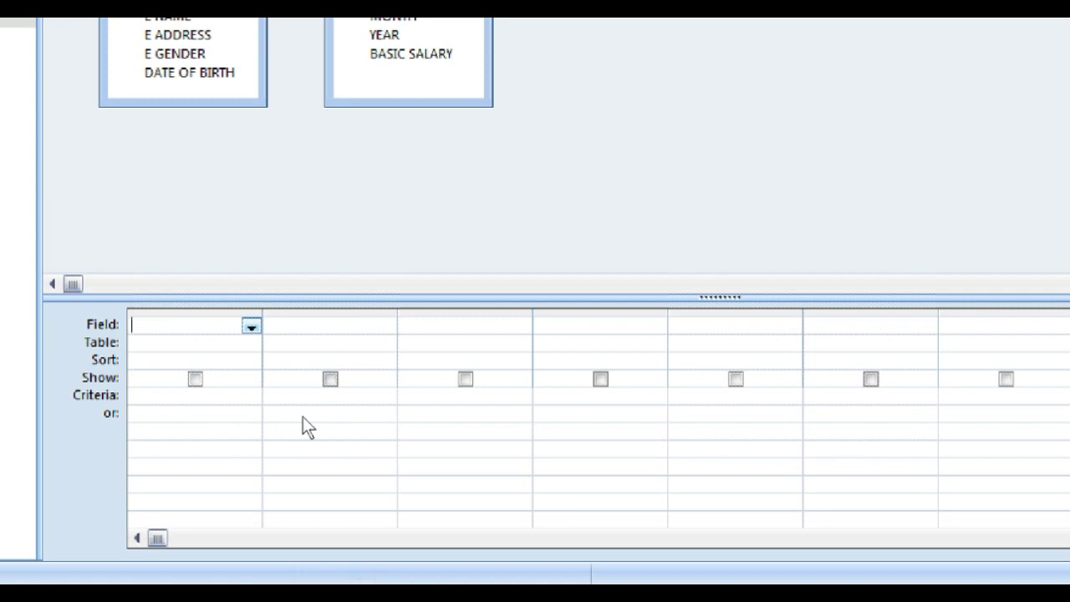
- Set the first query column to the E NAME field from EMPLOYEE INFO
key("alt+Down")
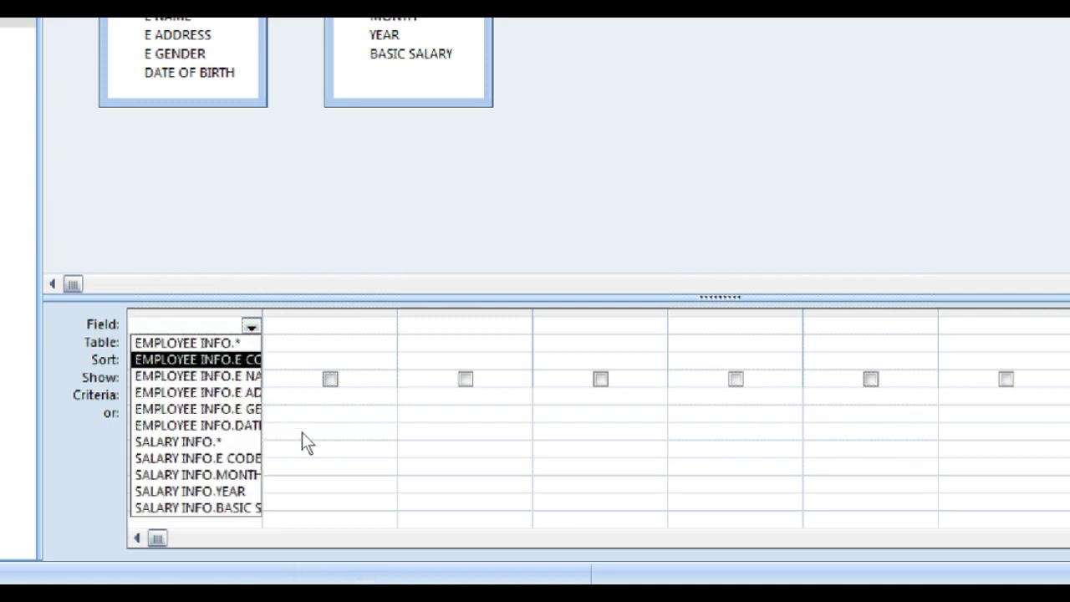
key("Down")
key("Return")
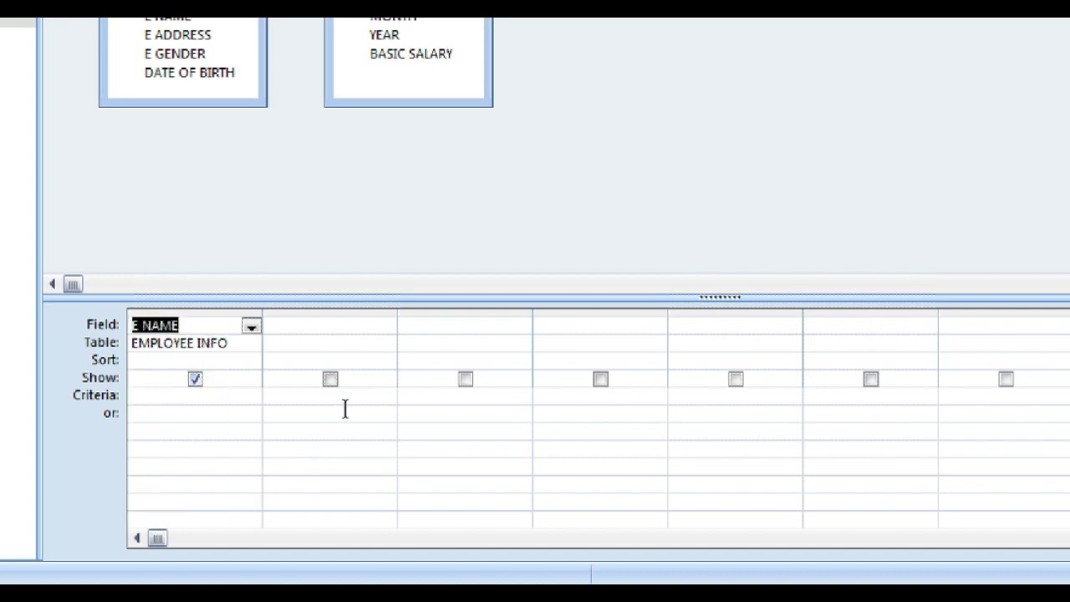
key("Tab")
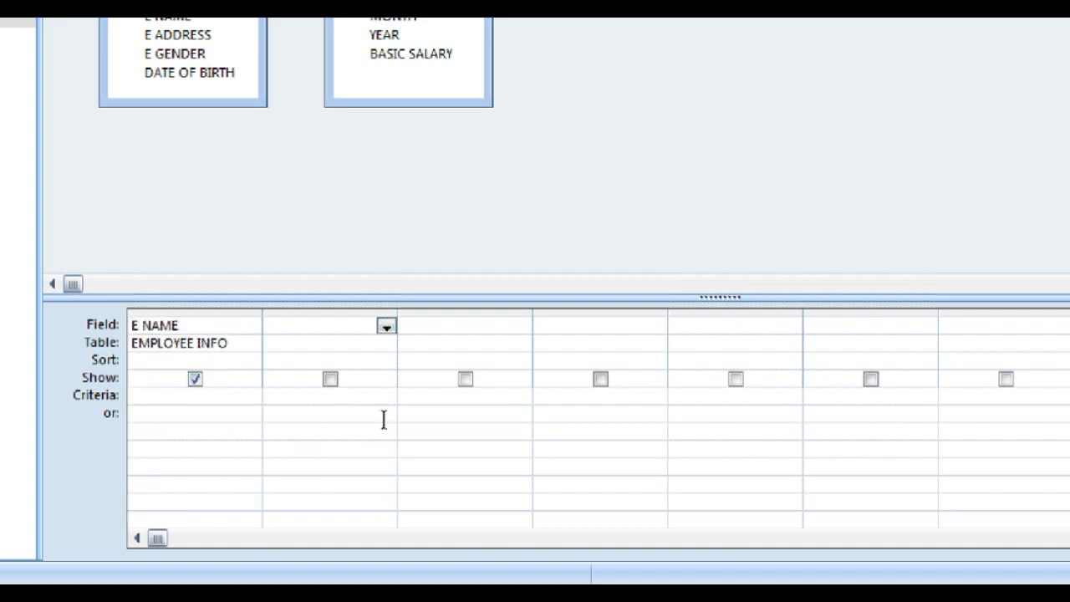
- Set SALARY INFO as the source table for the second, third and fourth query columns
key("Down")
key("alt+Down")
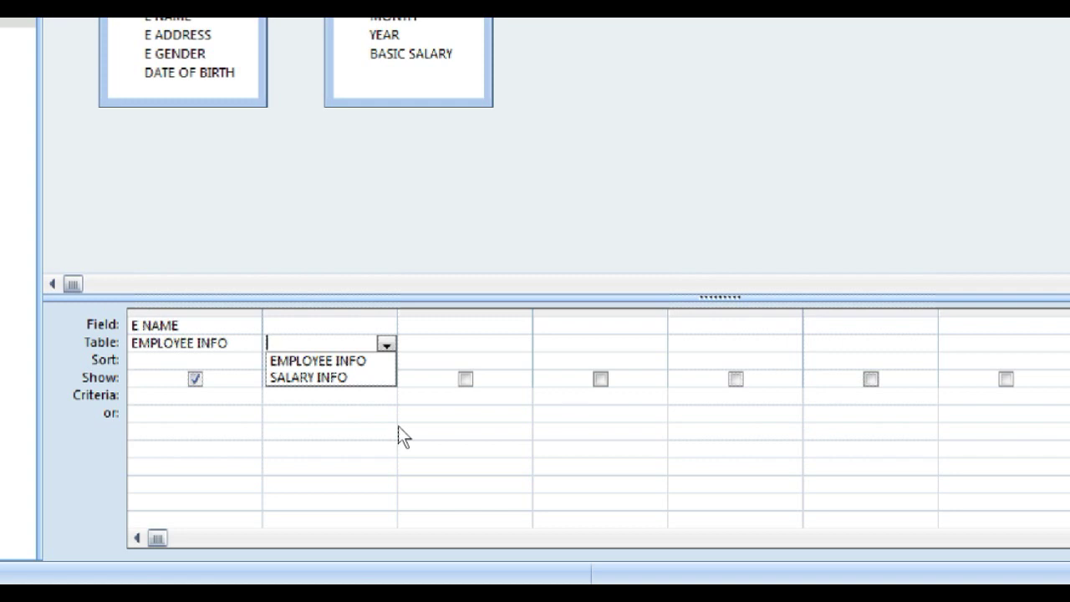
key("Down")
key("Down")
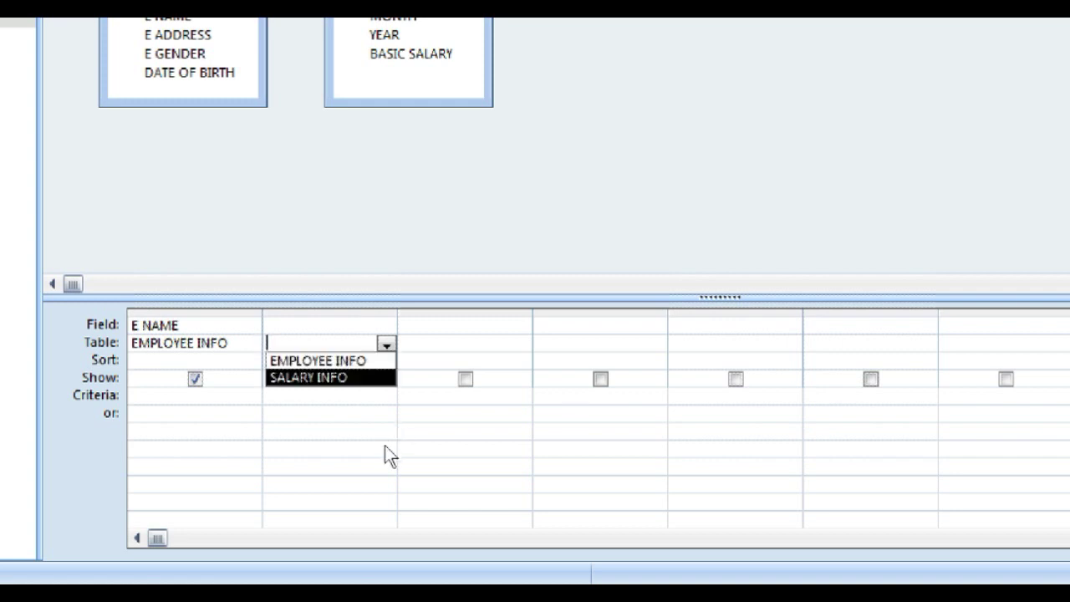
key("Return")
key("Tab")
key("alt+Down")
key("Down")
key("Down")
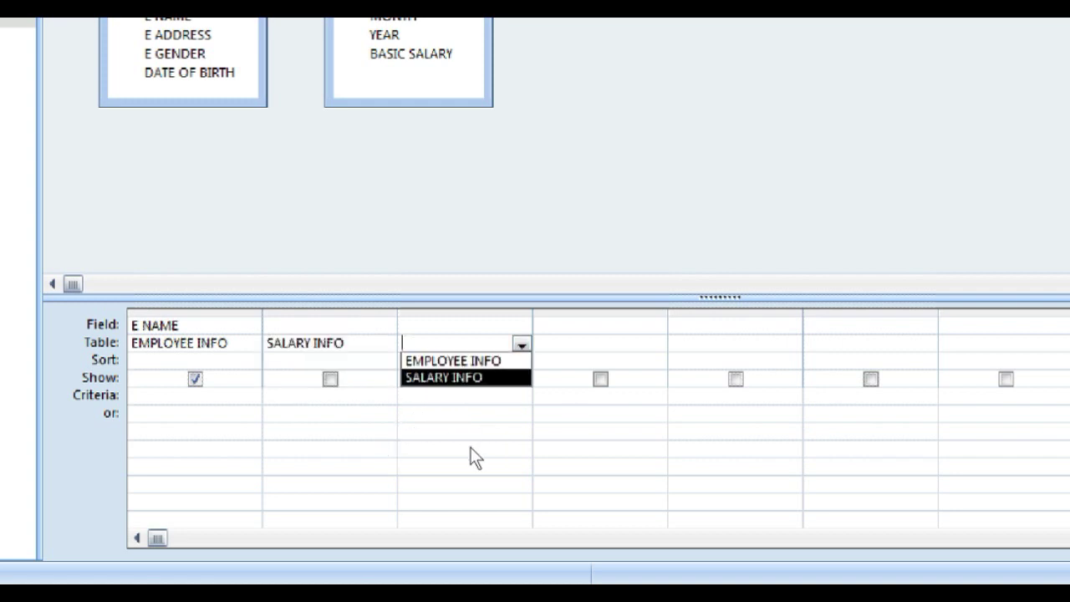
key("Return")
key("Tab")
key("alt+Down")
key("Down")
key("Down")
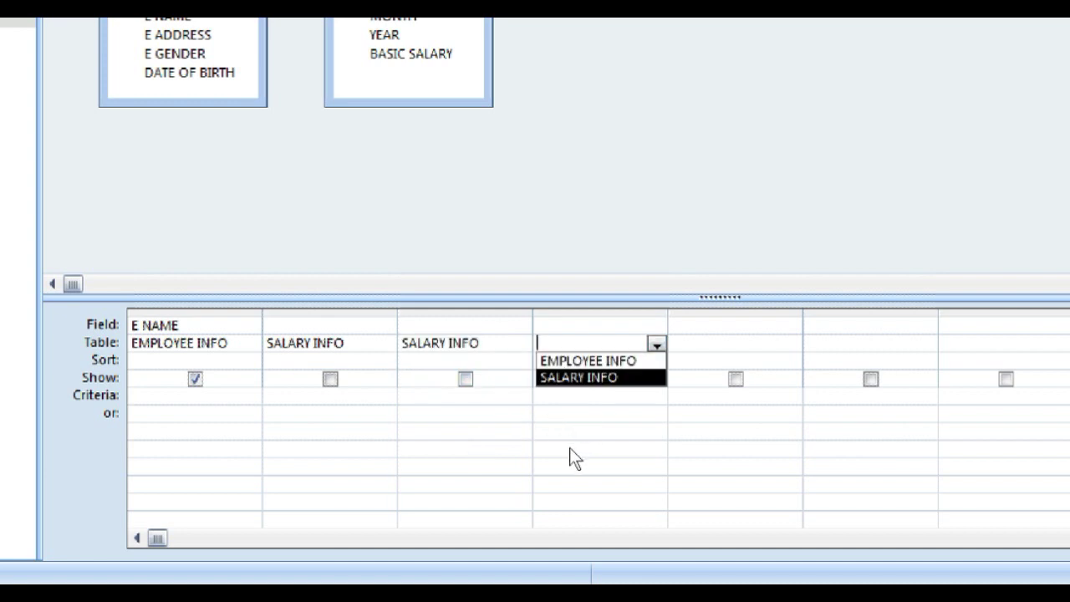
key("Return")
- Choose MONTH as the field for the second query column
key("Up")
key("Left")
key("Left")
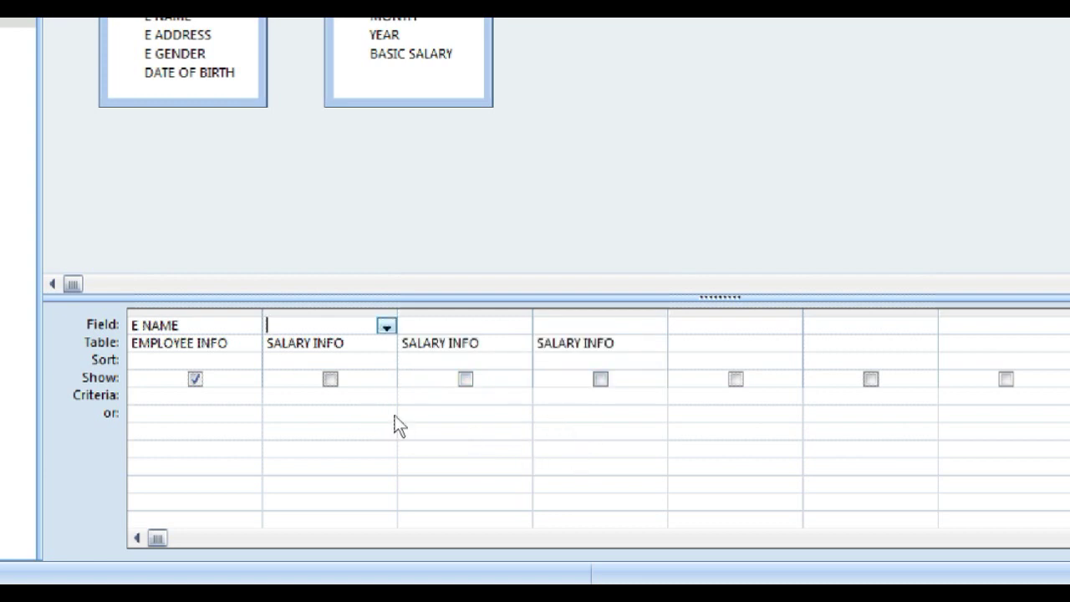
key("alt+Down")
key("Down")
key("Down")
key("Down")
key("Return")
- Choose YEAR as the field for the third query column
key("Tab")
key("alt+Down")
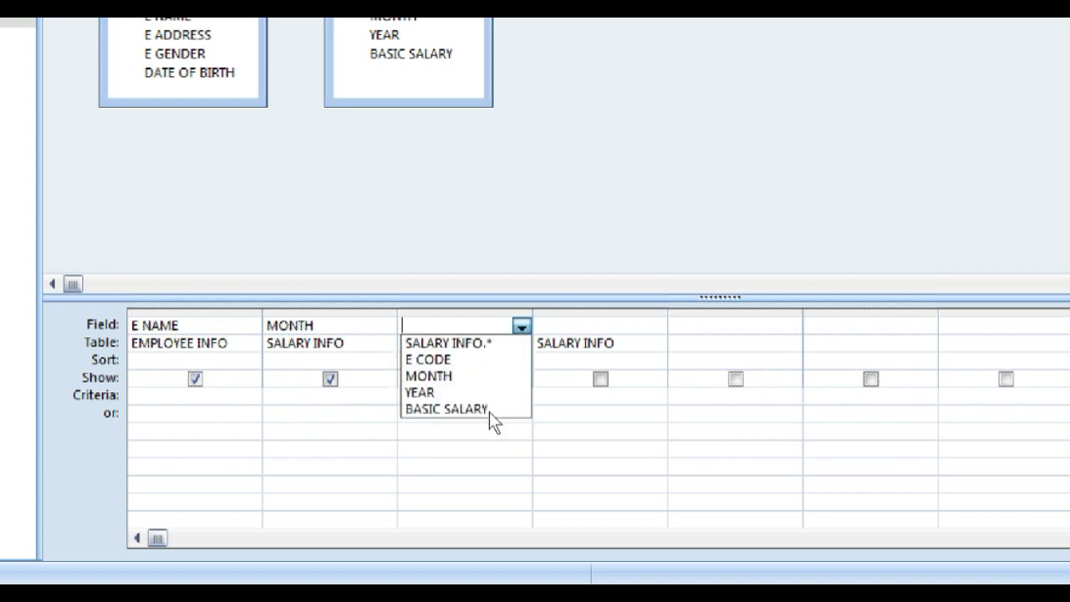
key("Down")
key("Down")
key("Down")
key("Down")
key("Return")
- Choose BASIC SALARY as the field for the fourth query column
key("Tab")
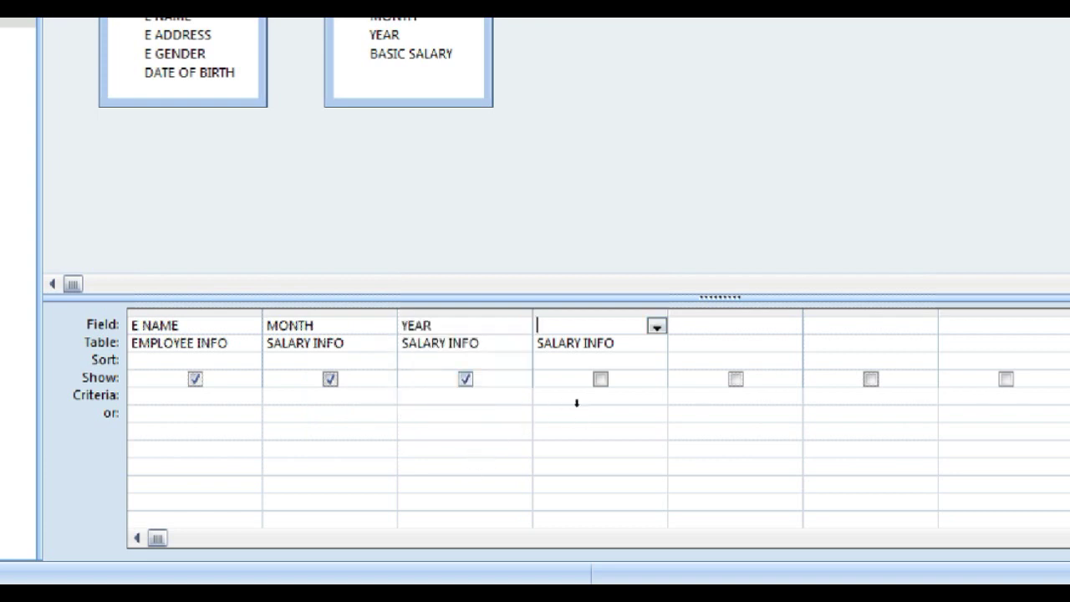
key("alt+Down")
key("Down")
key("Down")
key("Down")
key("Down")
key("Down")
key("Return")
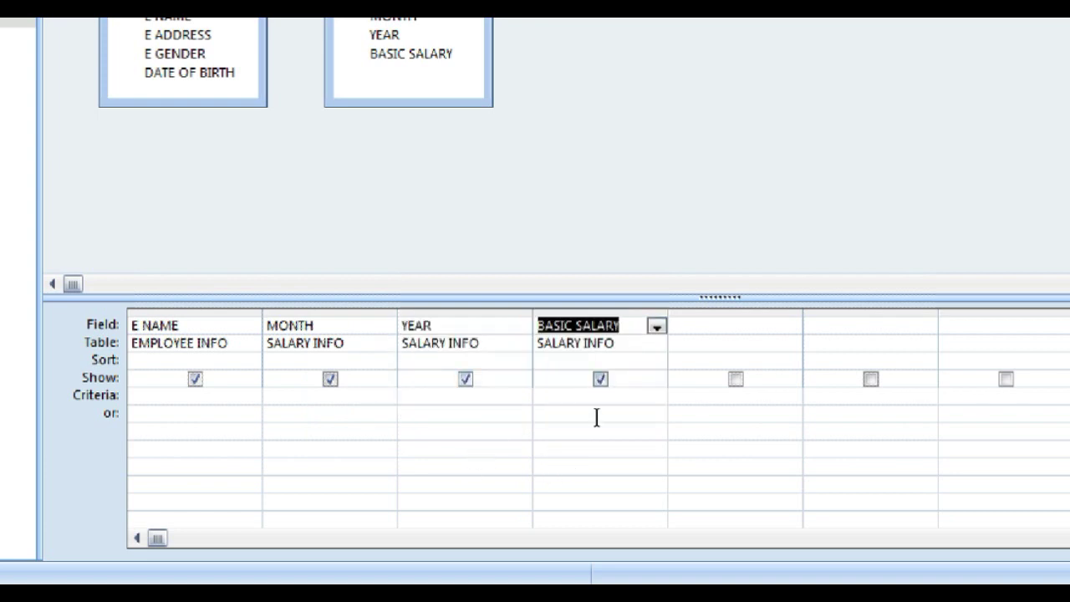
- Open the Expression Builder for the empty fifth query column and list the fields of the SALARY INFO table
key("Tab")
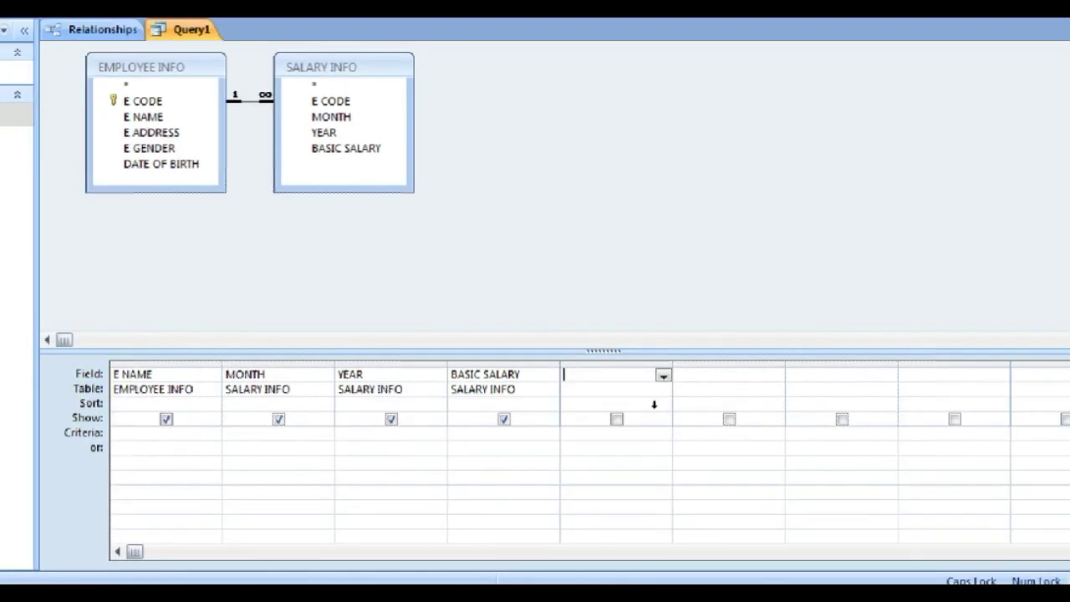
right_click(644, 415)
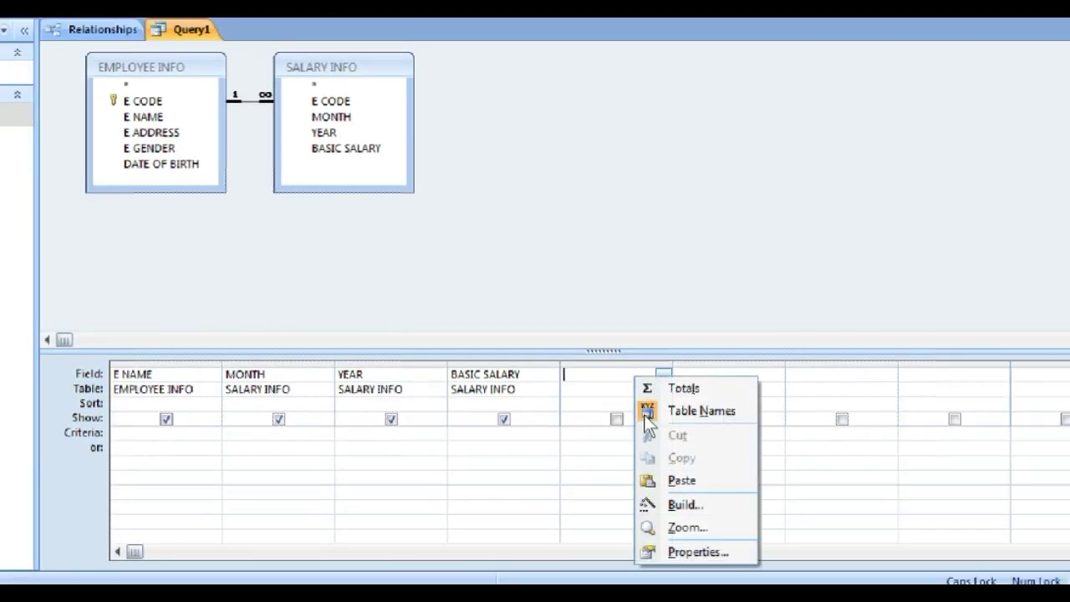
left_click(697, 505)
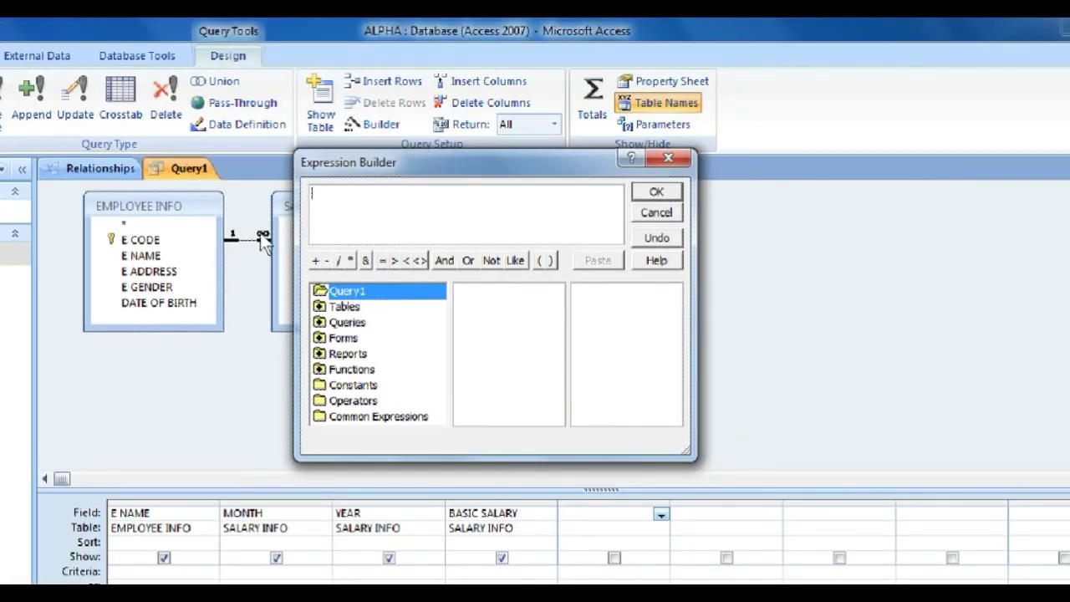
key("Down")
key("Right")
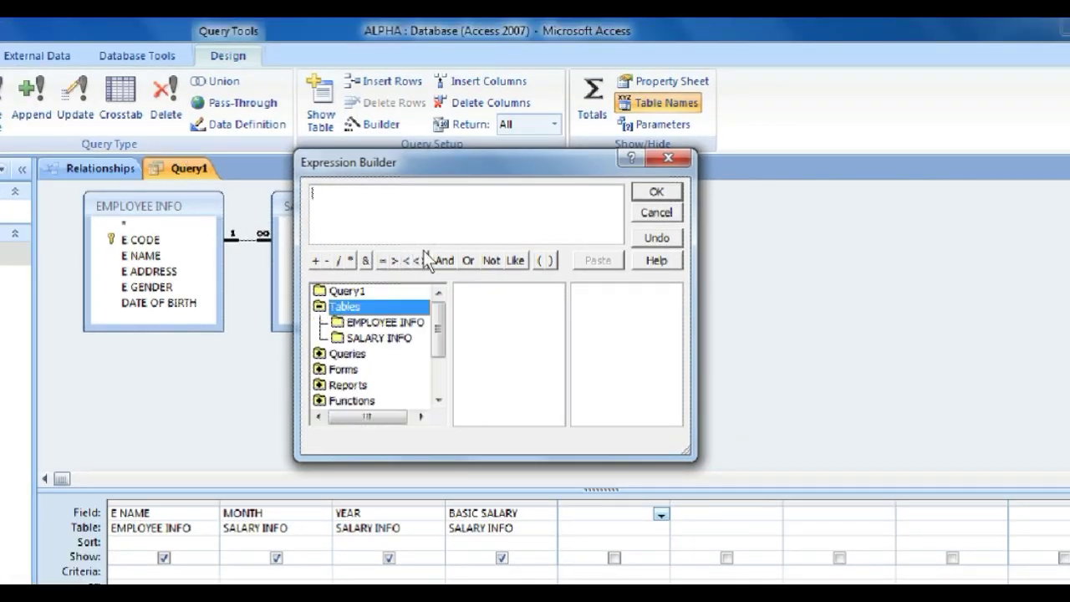
key("Down")
key("Down")
key("Tab")
key("Down")
key("Down")
key("Return")
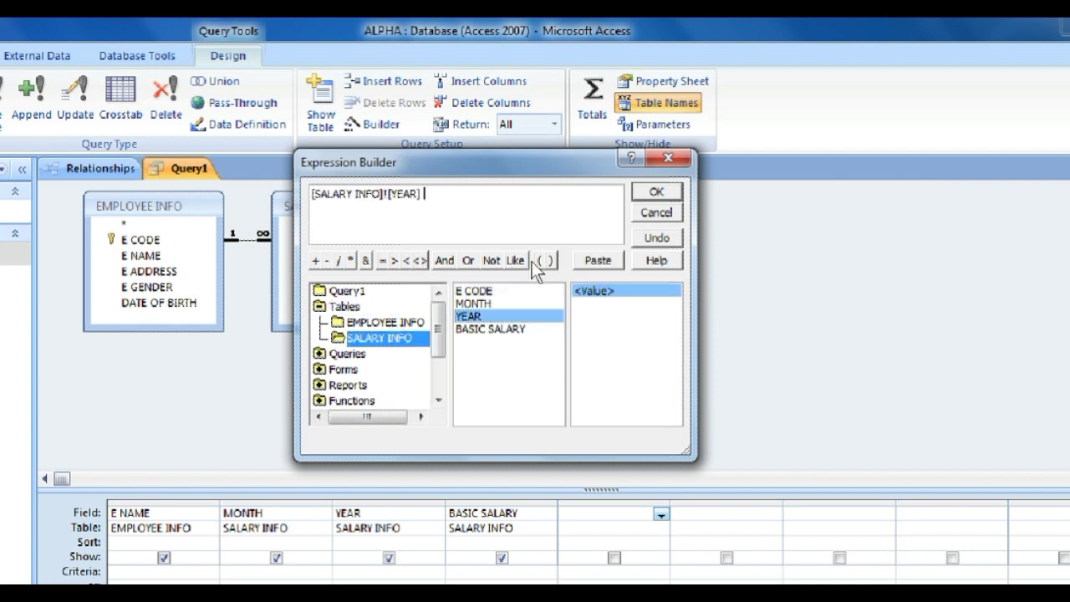
key("Down")
key("Return")
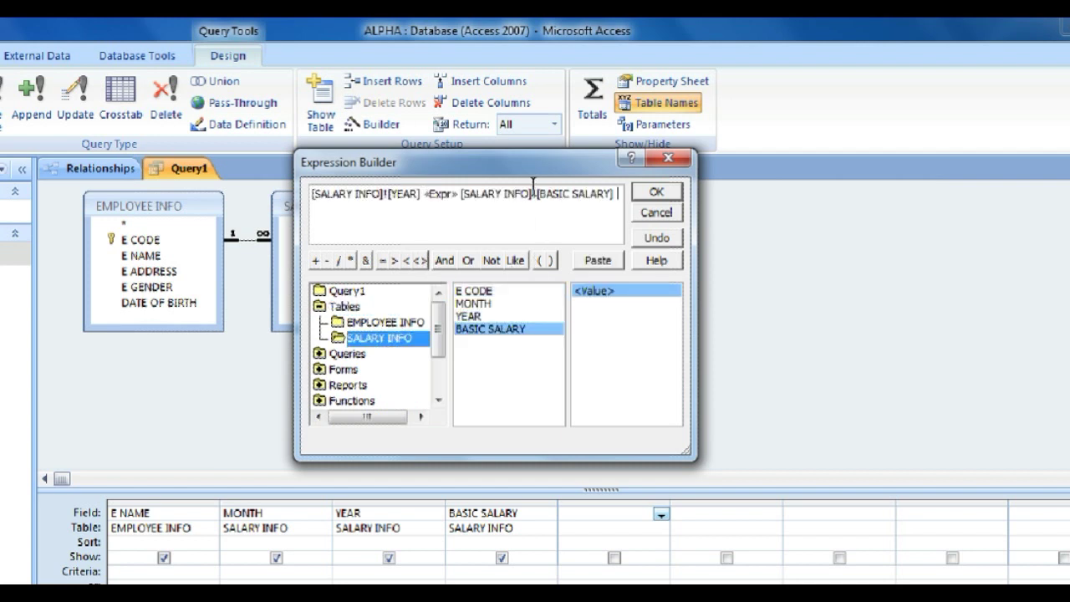
key("BackSpace")
key("BackSpace")
key("BackSpace")
key("BackSpace")
key("BackSpace")
key("BackSpace")
key("BackSpace")
key("BackSpace")
key("BackSpace")
key("BackSpace")
key("BackSpace")
key("BackSpace")
key("BackSpace")
key("BackSpace")
key("BackSpace")
key("BackSpace")
key("BackSpace")
key("BackSpace")
key("BackSpace")
key("BackSpace")
key("BackSpace")
key("BackSpace")
key("BackSpace")
key("BackSpace")
key("BackSpace")
key("BackSpace")
key("BackSpace")
key("BackSpace")
key("BackSpace")
key("BackSpace")
key("BackSpace")
key("BackSpace")
key("BackSpace")
key("BackSpace")
key("BackSpace")
key("BackSpace")
key("BackSpace")
key("BackSpace")
key("BackSpace")
key("BackSpace")
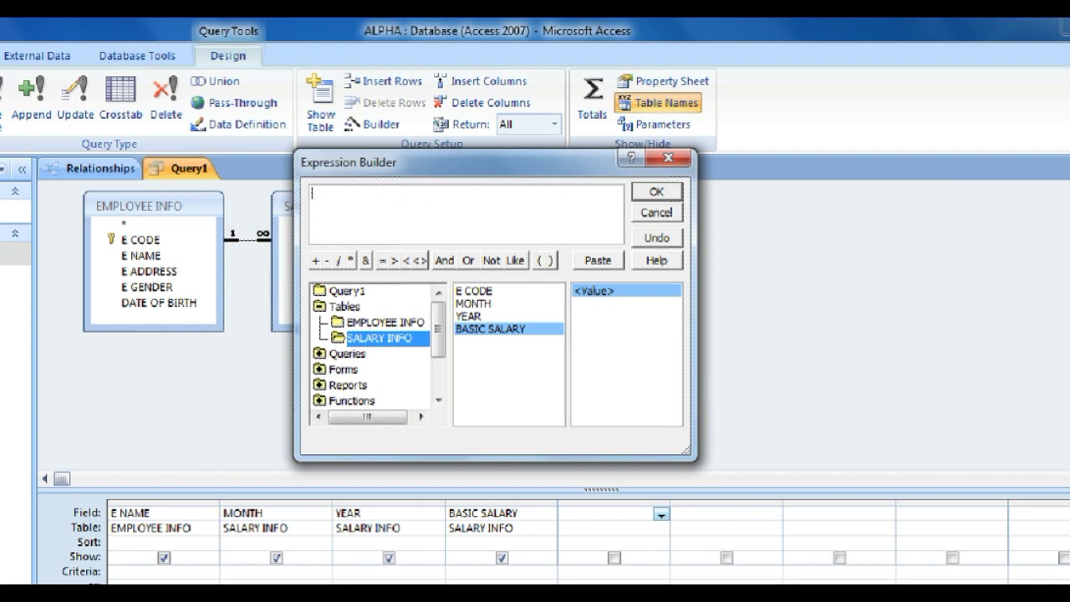
- Build the expression [SALARY INFO]![BASIC SALARY] * .30 and apply it to the fifth query column
key("Return")
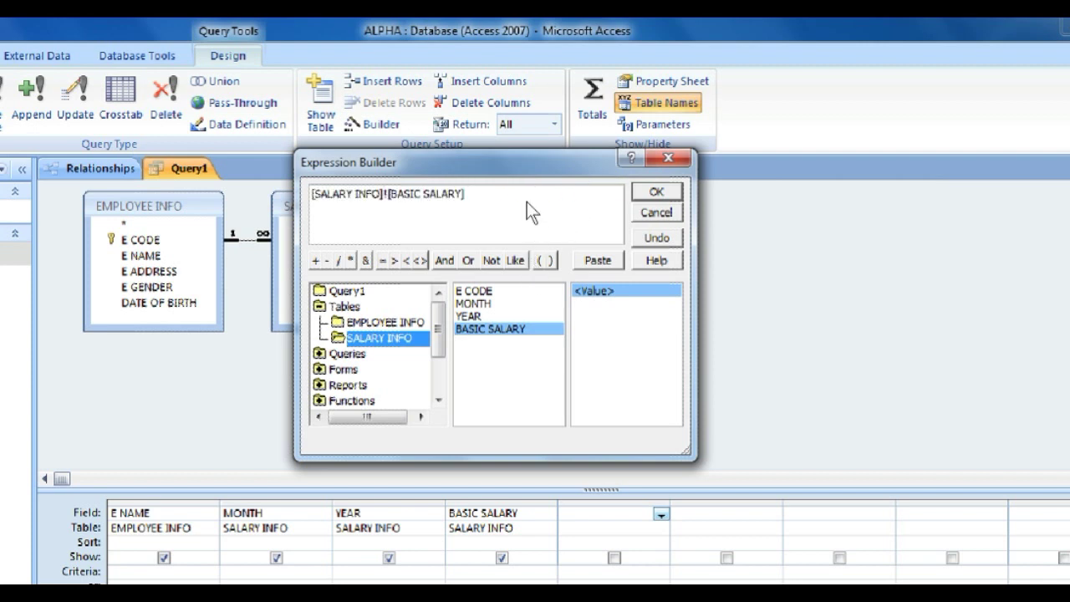
type("* .30")
left_click(667, 159)
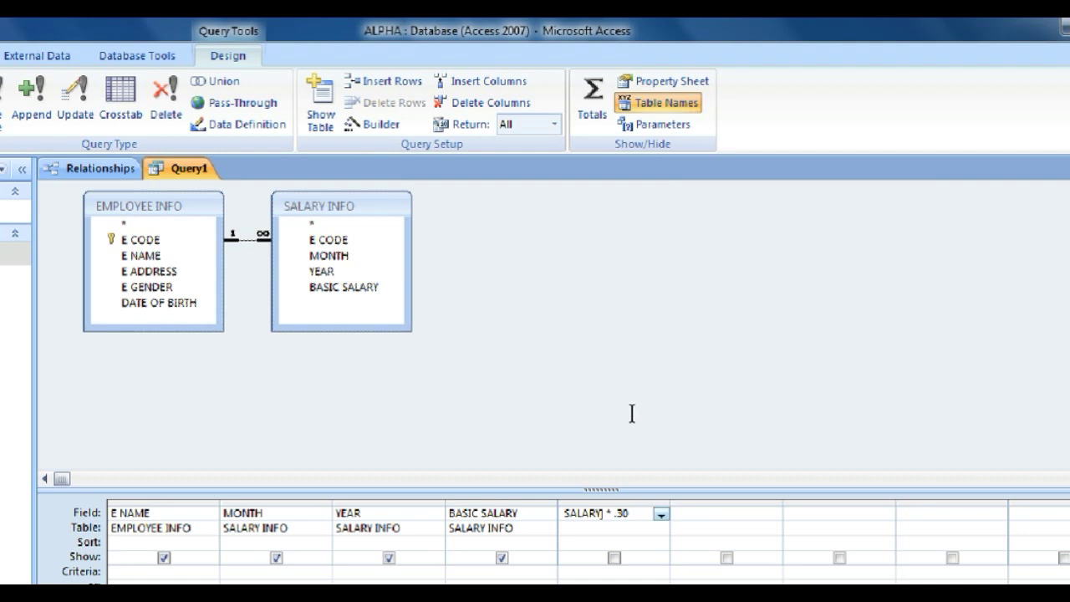
- Replace the default label of the calculated fifth query column with HRA
key("Left")
key("Left")
key("Left")
key("Left")
key("Left")
key("Left")
key("Left")
key("Left")
key("Left")
key("Left")
key("Left")
key("Left")
key("Left")
key("Left")
key("Left")
key("Left")
key("Left")
key("Left")
key("Left")
key("Left")
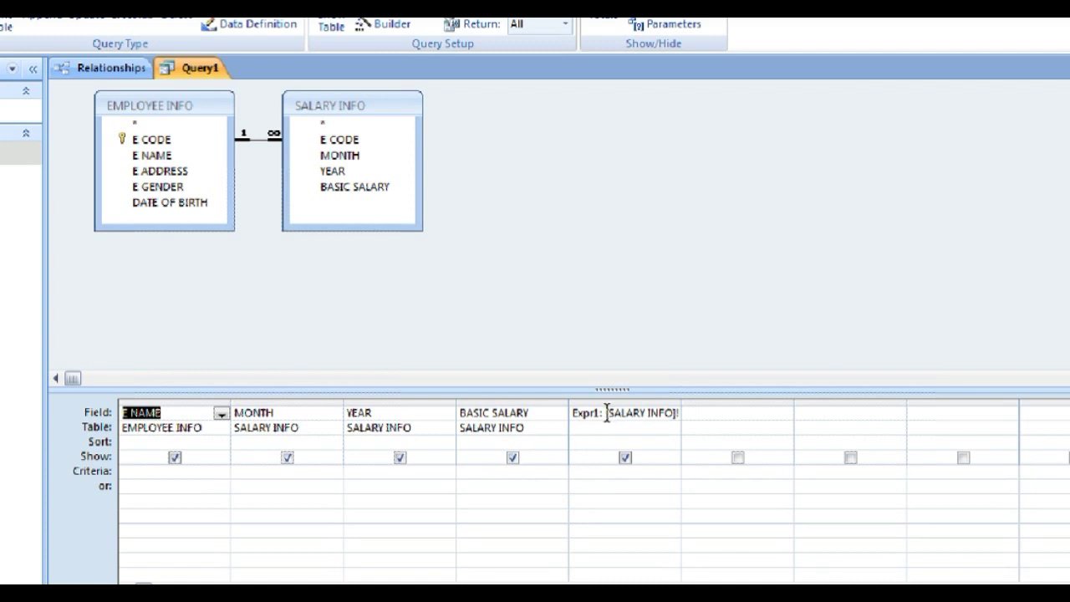
left_click(613, 413)
key("Right")
key("Right")
key("Right")
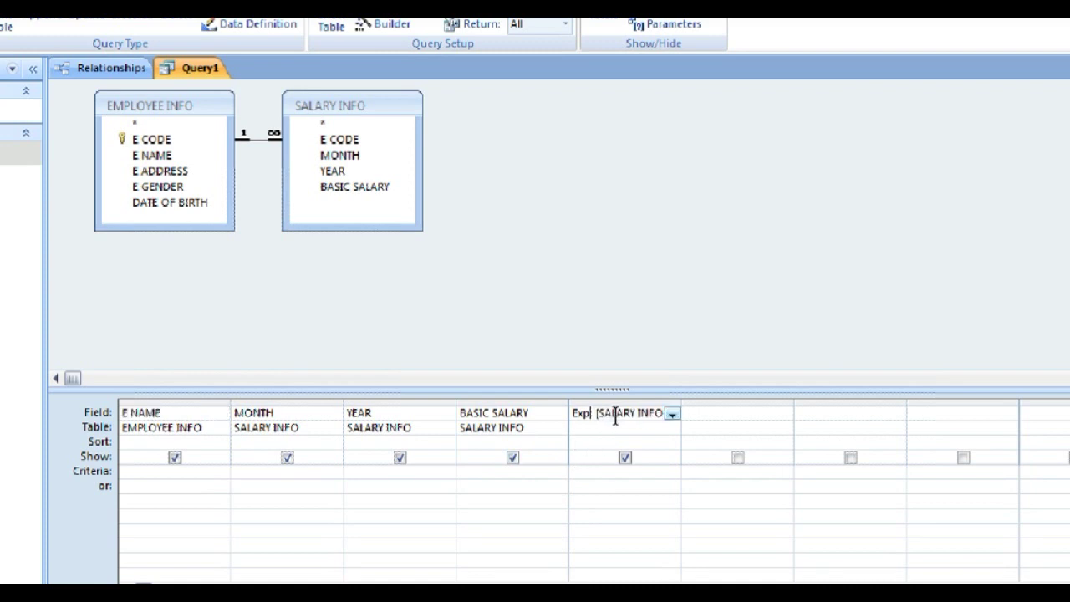
key("BackSpace")
key("BackSpace")
key("BackSpace")
key("BackSpace")
key("BackSpace")
type("HRA :")
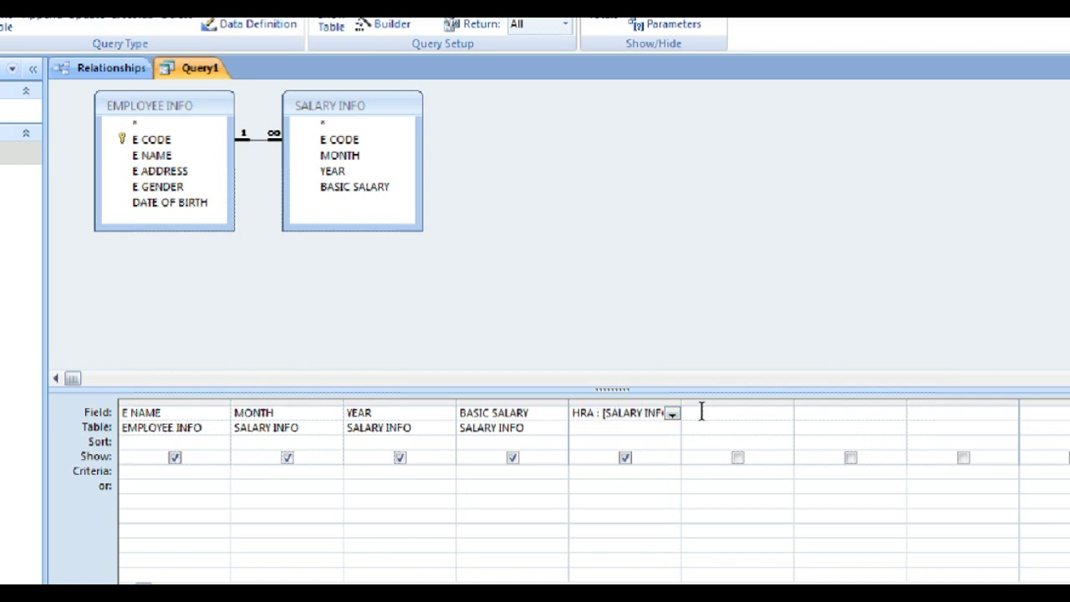
- Commit the HRA column and save the query as Query1
left_click(702, 411)
key("ctrl+s")
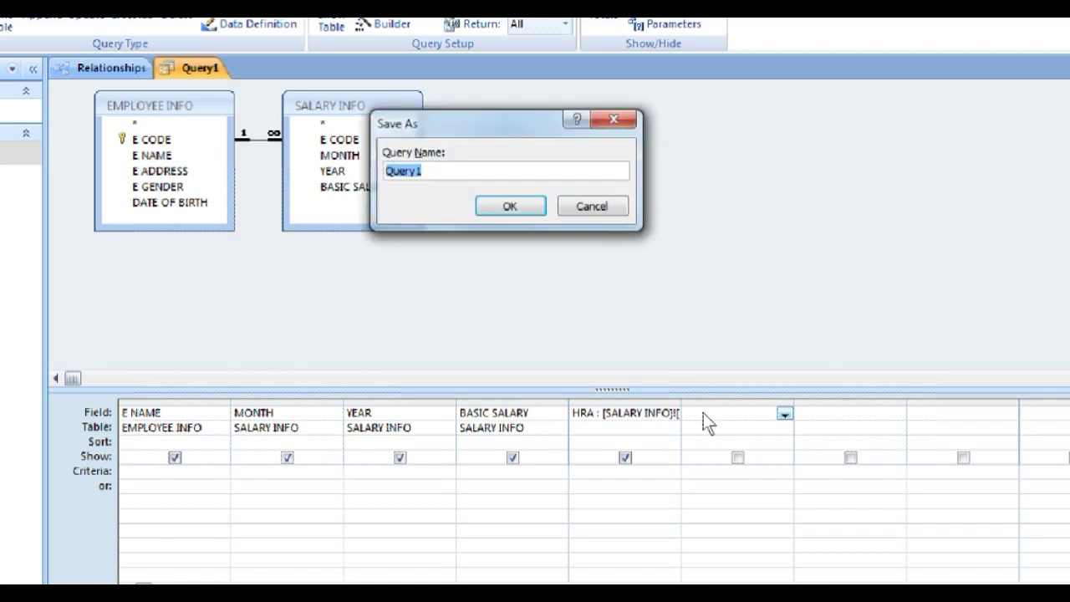
key("Return")
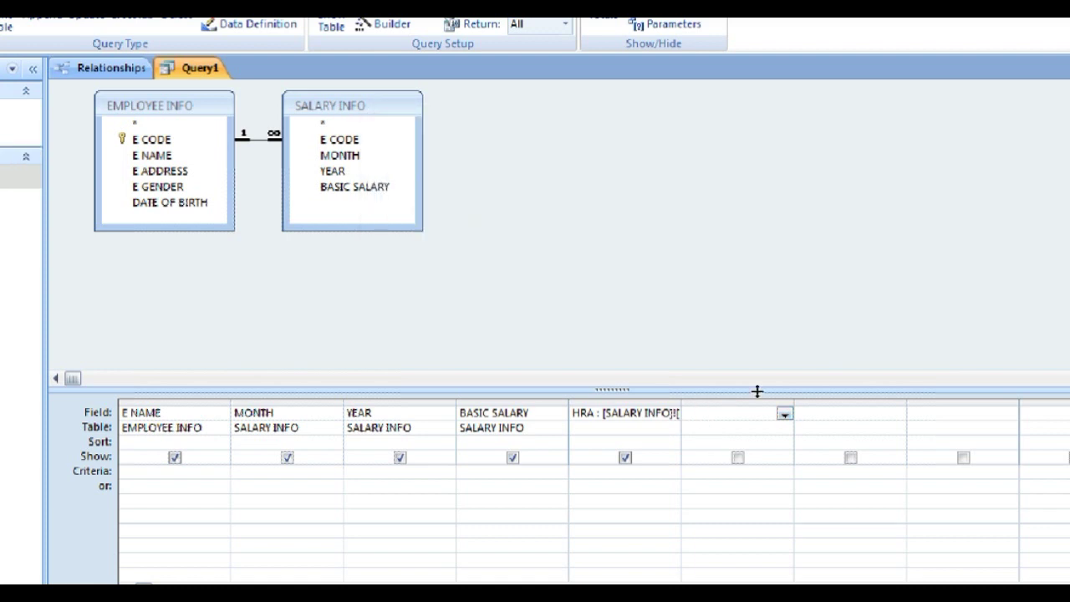
- Open the Expression Builder for the empty sixth query column and insert BASIC SALARY from the SALARY INFO table and HRA from Query1
key("alt+Down")
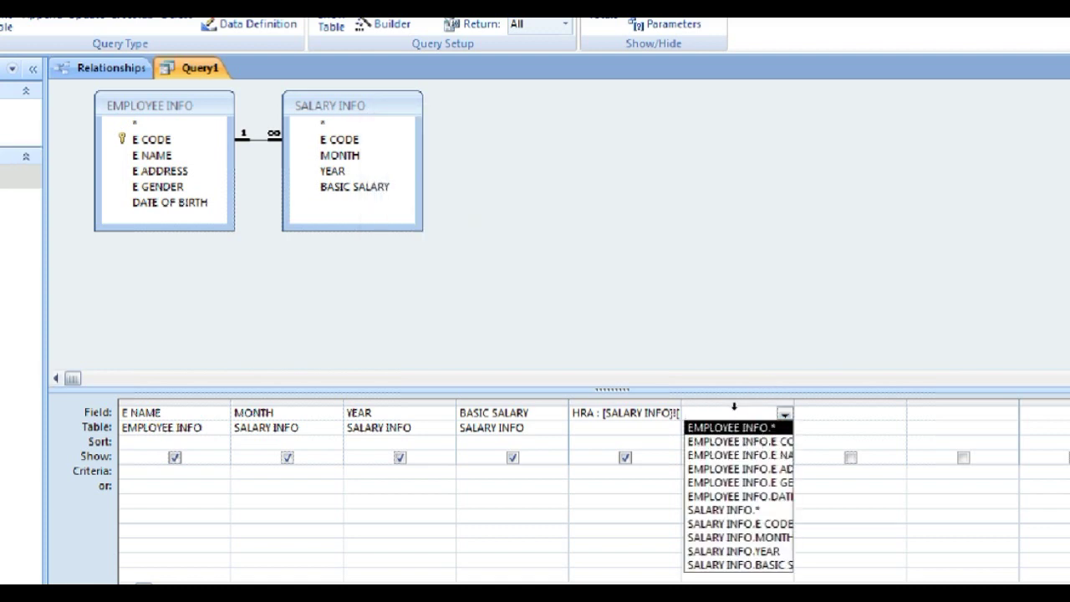
right_click(755, 412)
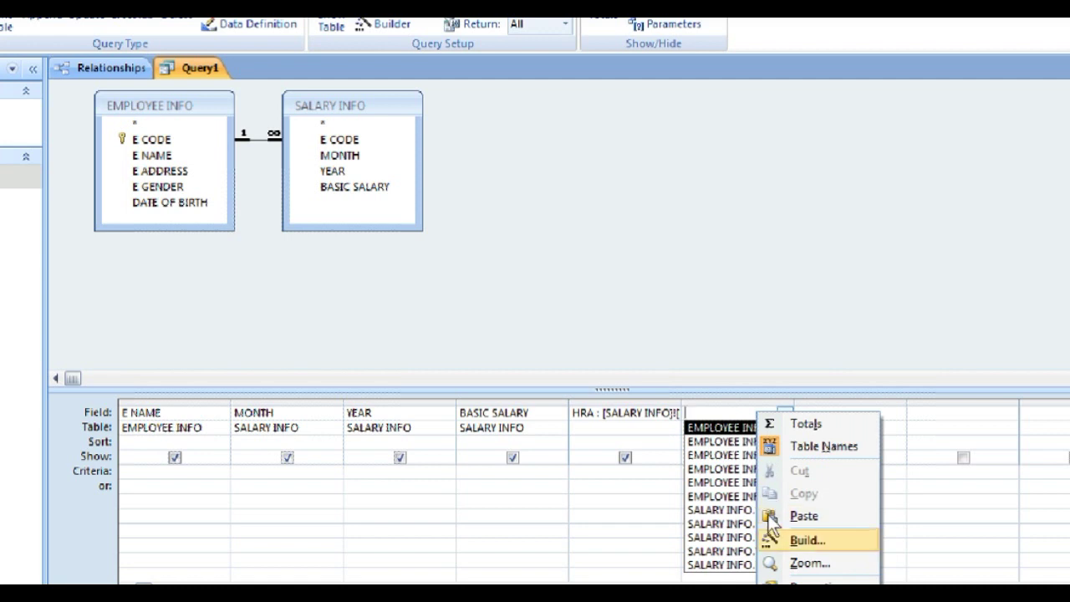
left_click(815, 540)
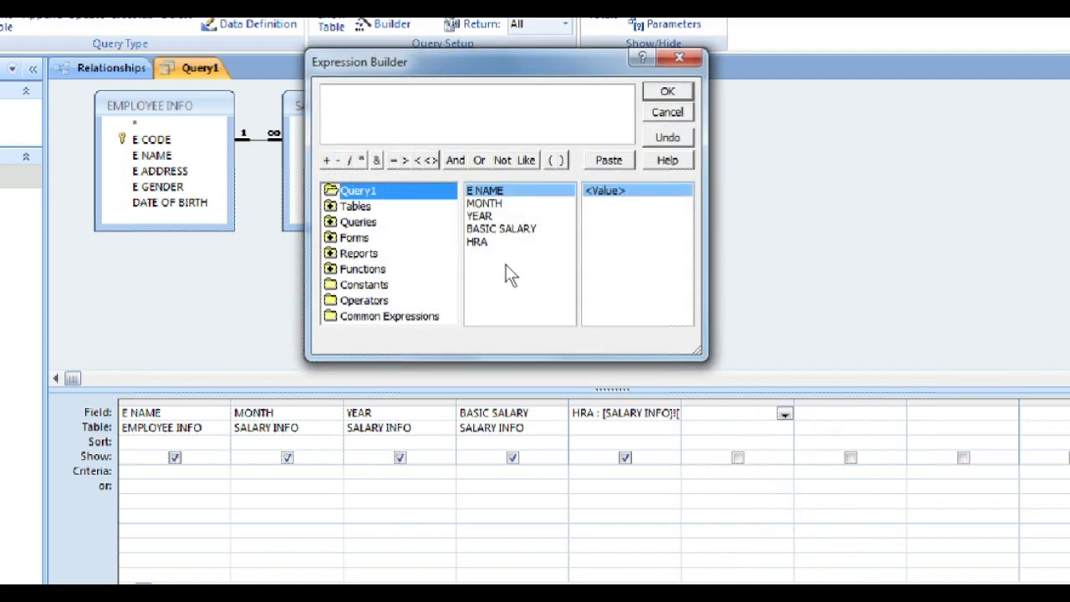
key("Down")
key("Right")
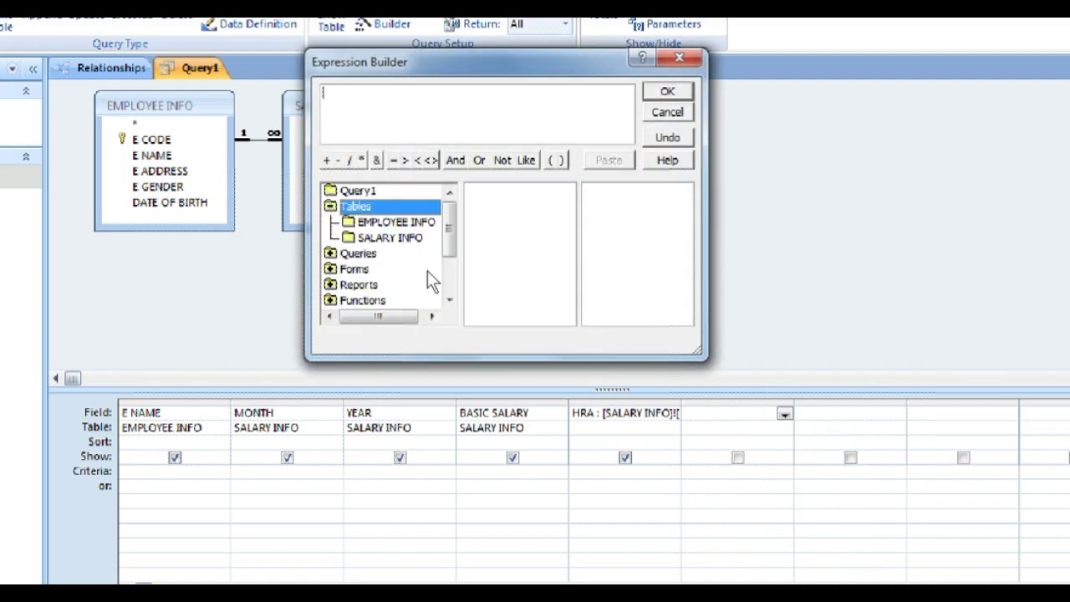
key("Down")
key("Down")
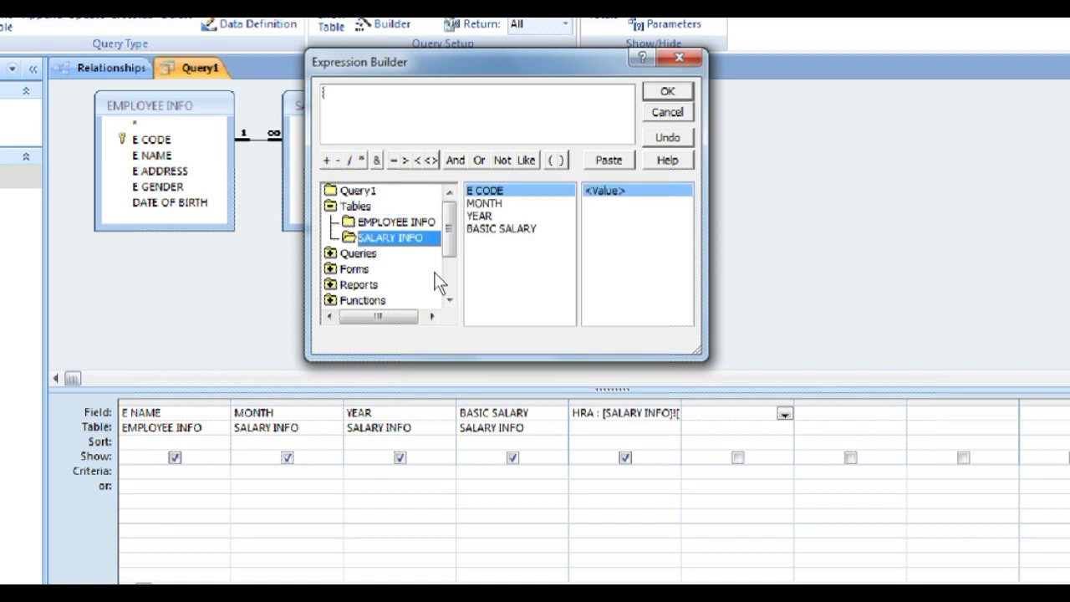
left_click(514, 266)
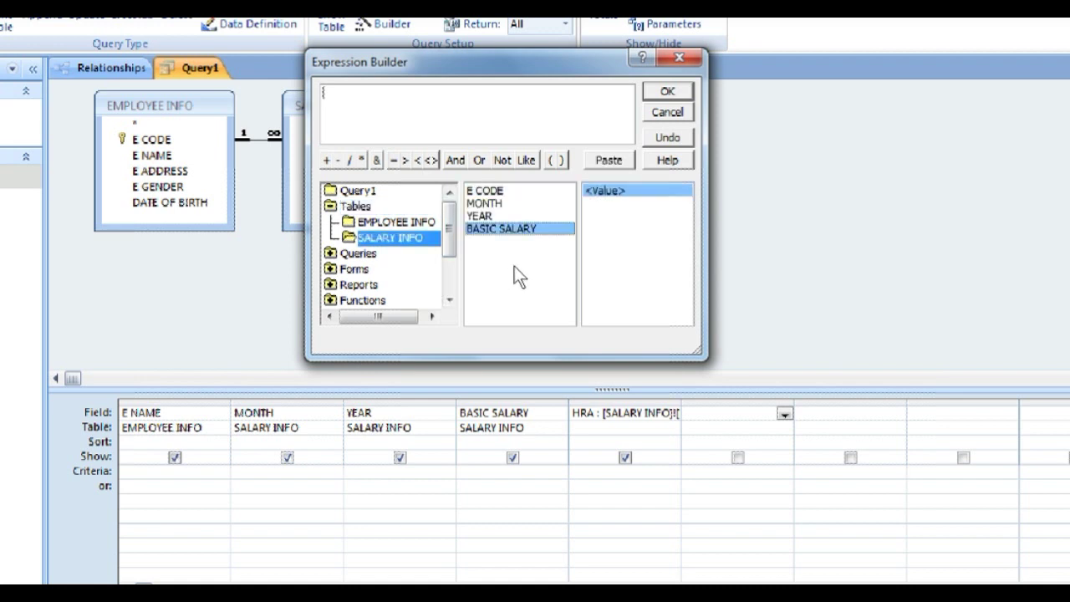
double_click(514, 265)
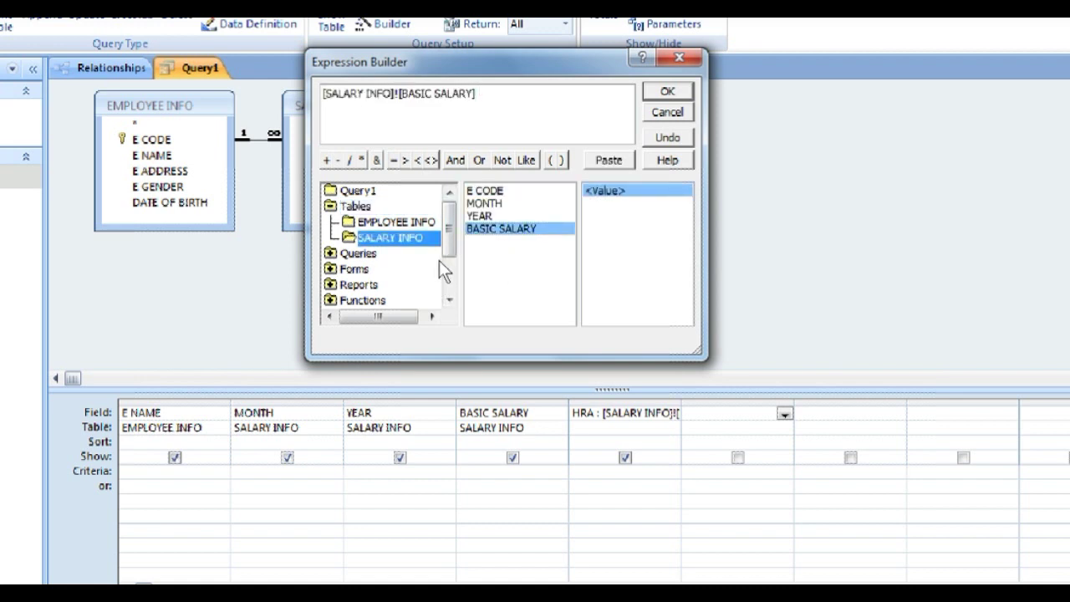
left_click(425, 238)
double_click(515, 280)
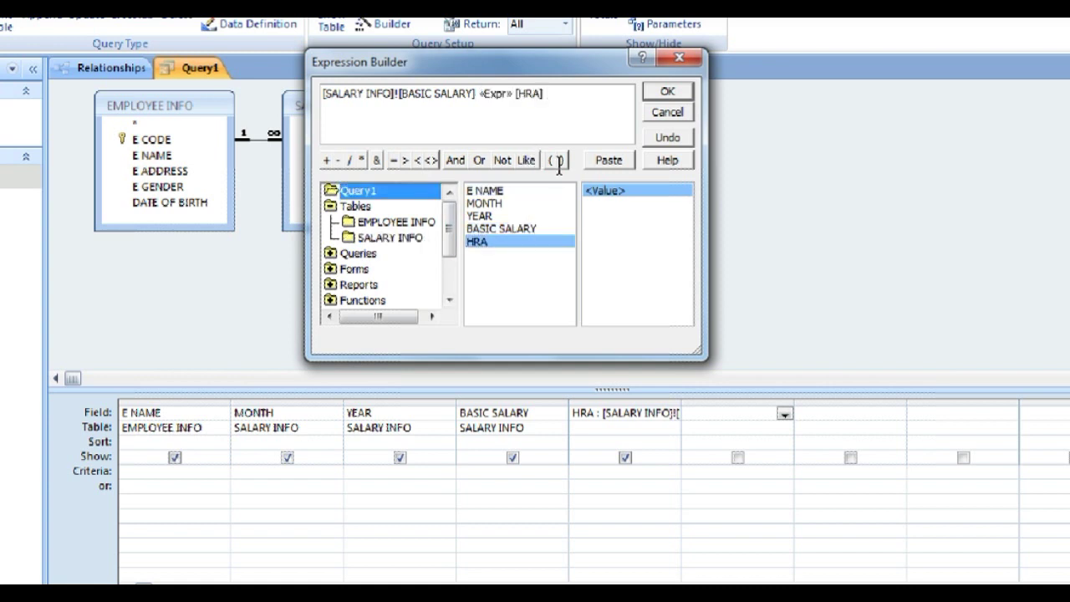
- Complete the expression as ( [SALARY INFO]![BASIC SALARY] + [HRA] ) * .20 and apply it to the sixth query column
key("BackSpace")
key("BackSpace")
key("BackSpace")
key("BackSpace")
key("BackSpace")
key("BackSpace")
key("BackSpace")
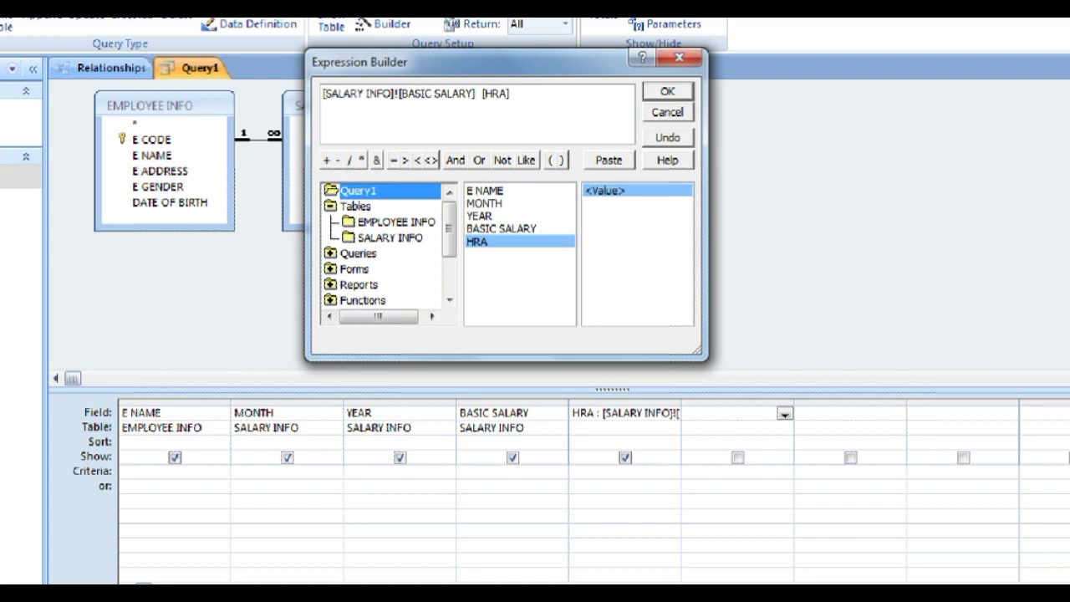
type("+0")
key("BackSpace")
key("End")
type(")")
key("Home")
type("( ")
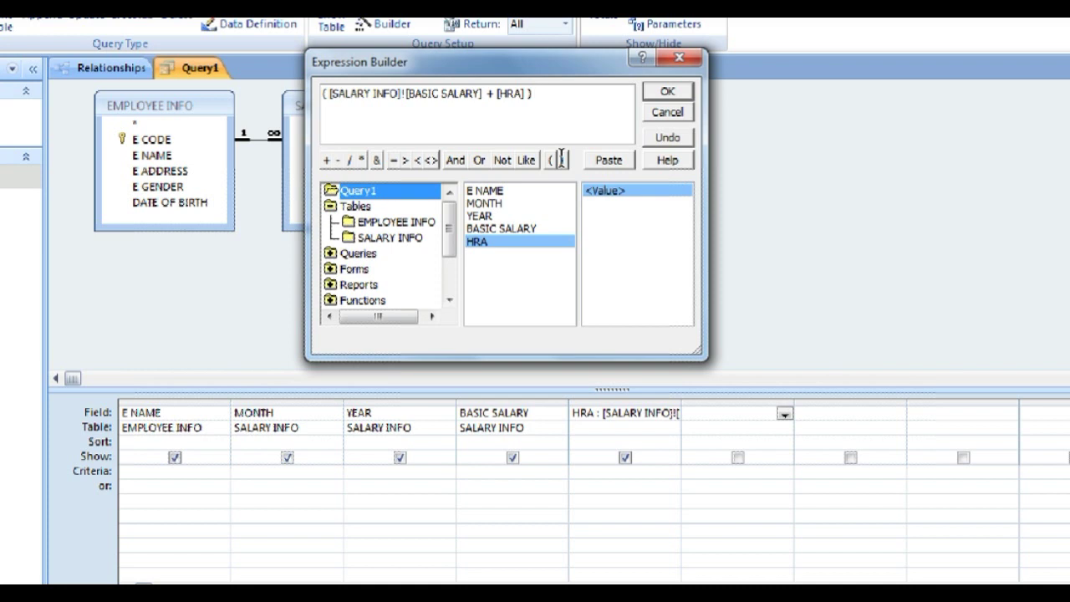
type("* .20")
key("Return")
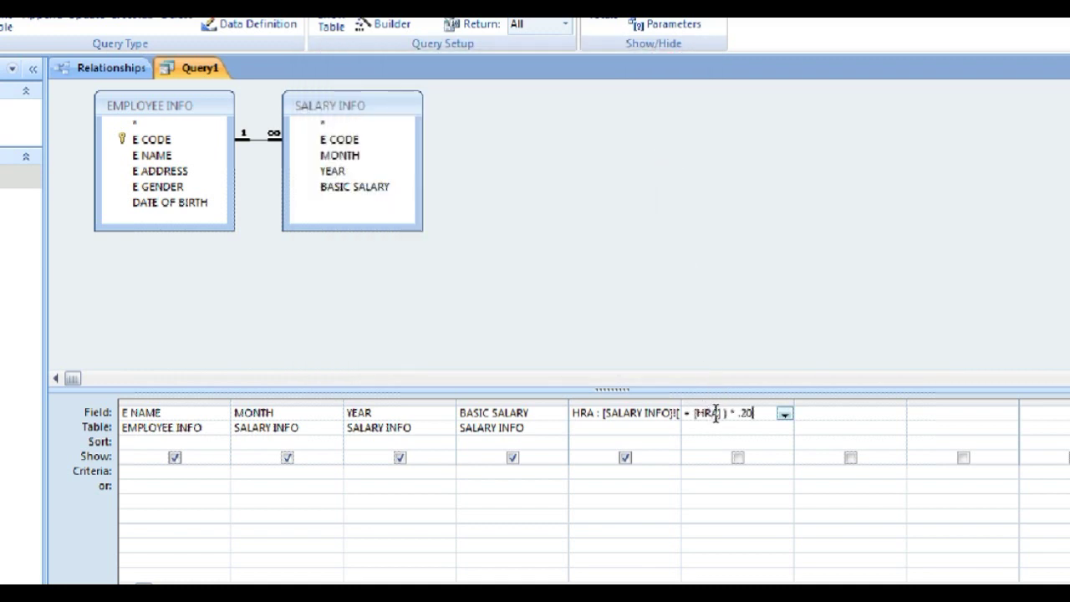
- Replace the default label of the calculated sixth query column with DA
key("Left")
key("Left")
key("Left")
key("Left")
key("Left")
key("Left")
key("Left")
key("Left")
key("Left")
key("Left")
key("Left")
key("Left")
key("Left")
key("Left")
key("Left")
key("Left")
key("Left")
key("Left")
key("Left")
key("Left")
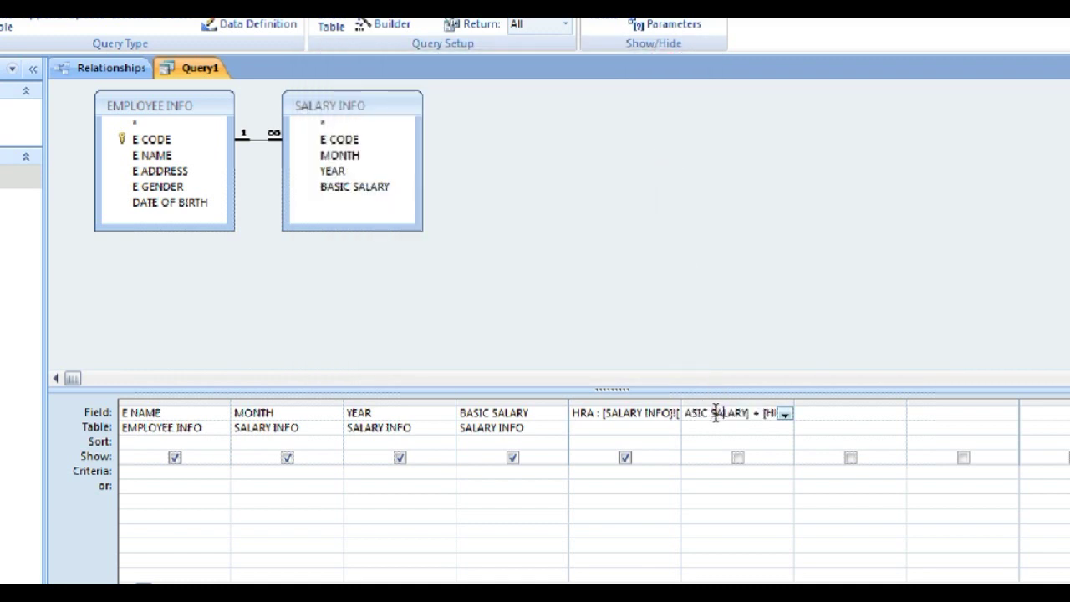
key("Tab")
key("Tab")
key("Tab")
key("Tab")
key("Tab")
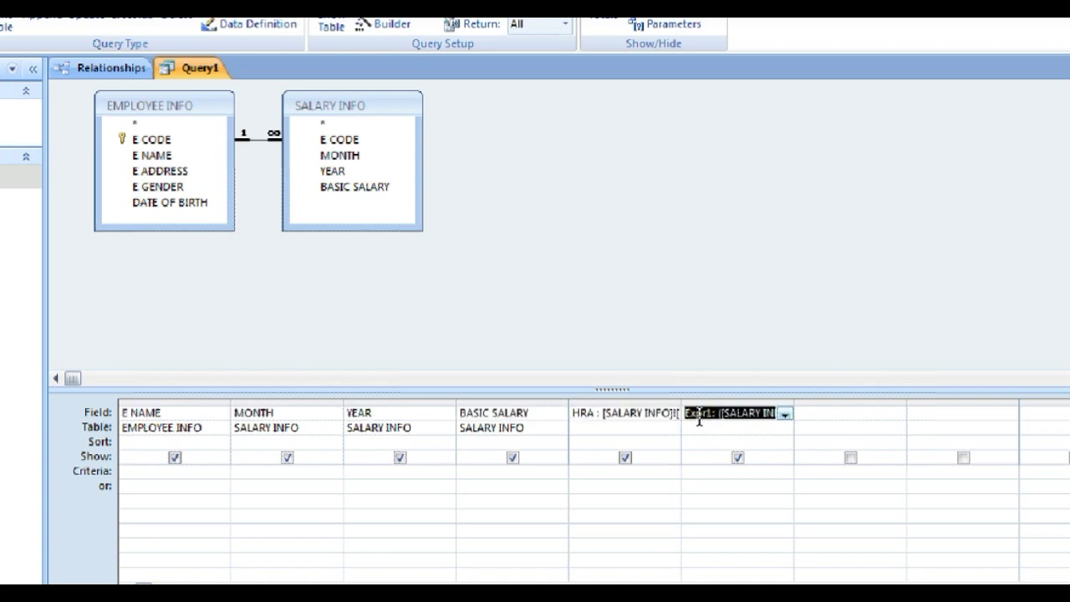
left_click(704, 423)
key("BackSpace")
key("BackSpace")
key("BackSpace")
key("BackSpace")
key("BackSpace")
key("BackSpace")
type("DA :")
left_click(800, 413)
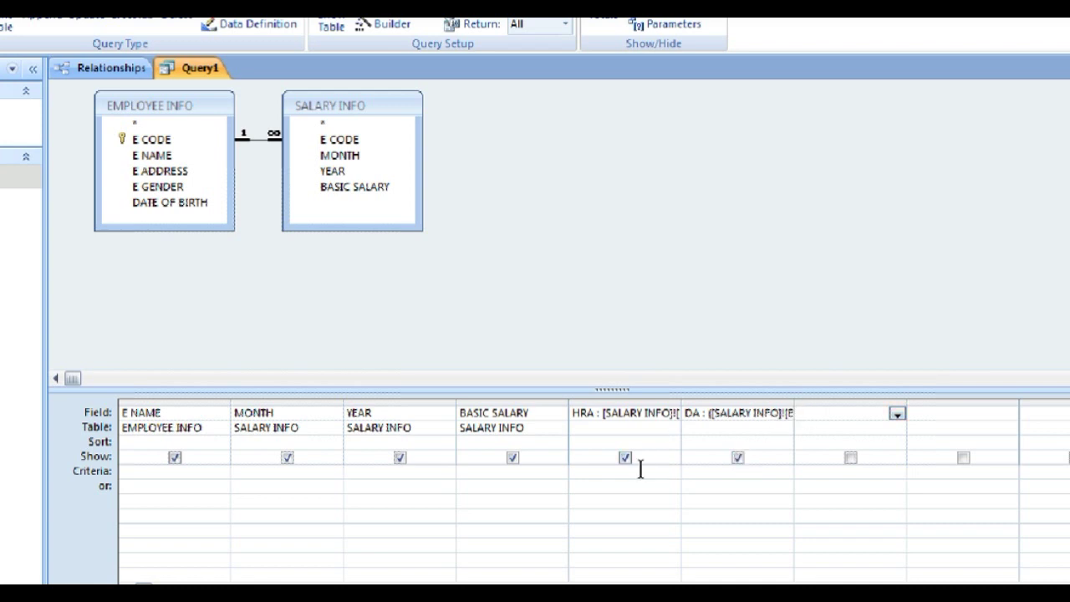
- Build the expression [BASIC SALARY] + [HRA] + [DA] in the Expression Builder and apply it to the seventh query column
right_click(831, 413)
left_click(920, 543)
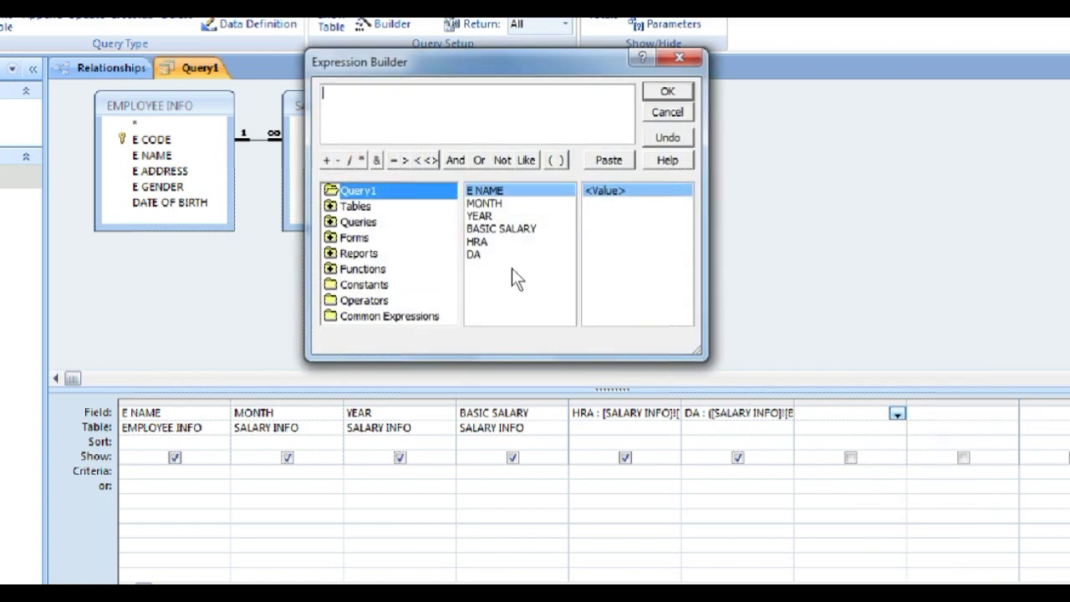
key("Down")
key("Down")
key("Down")
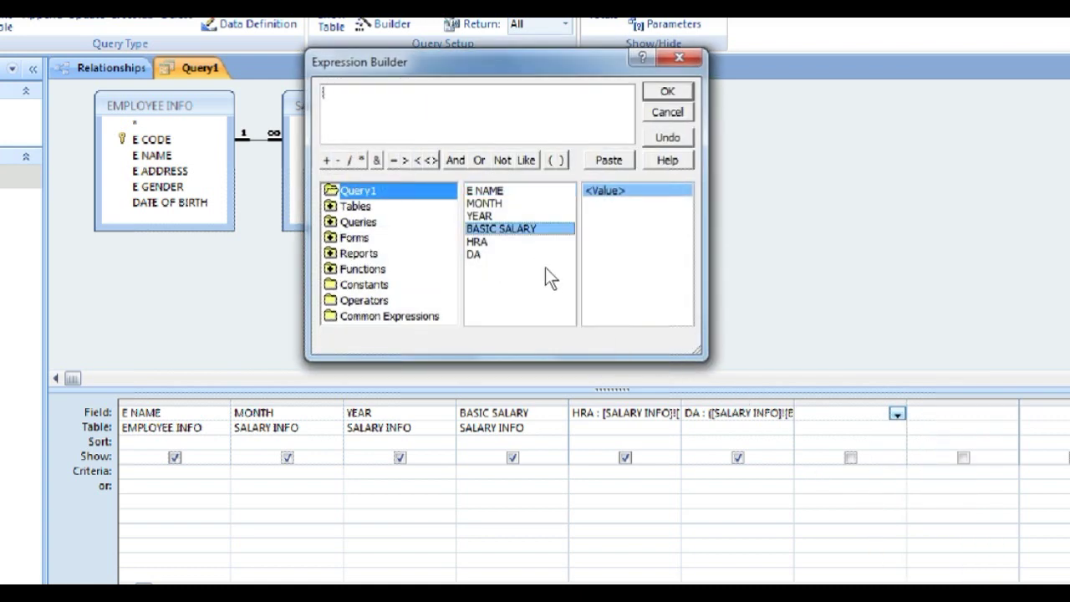
key("Return")
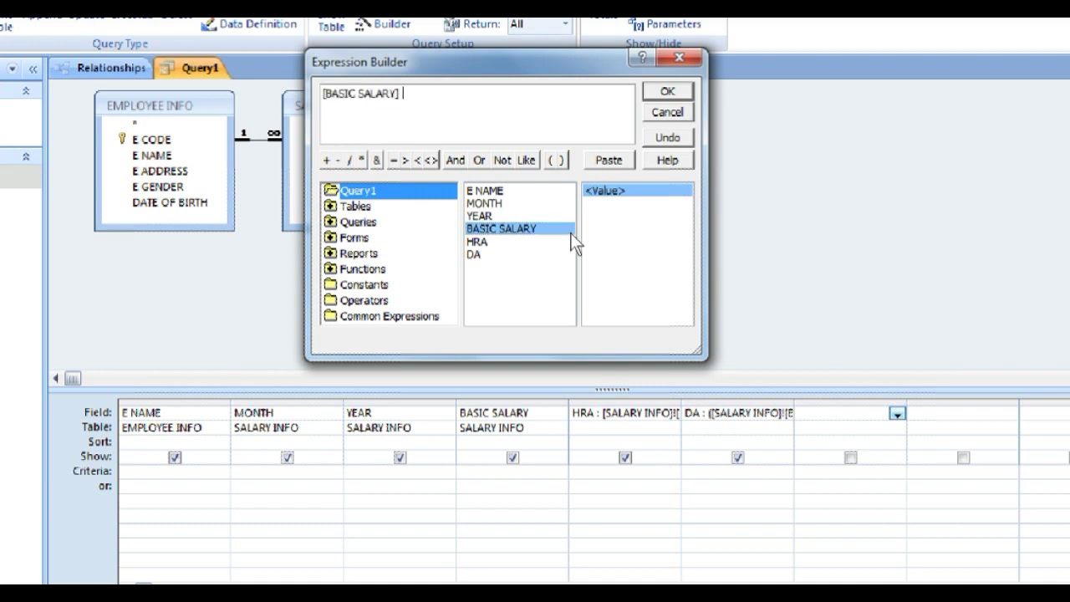
type("+")
key("Down")
key("Return")
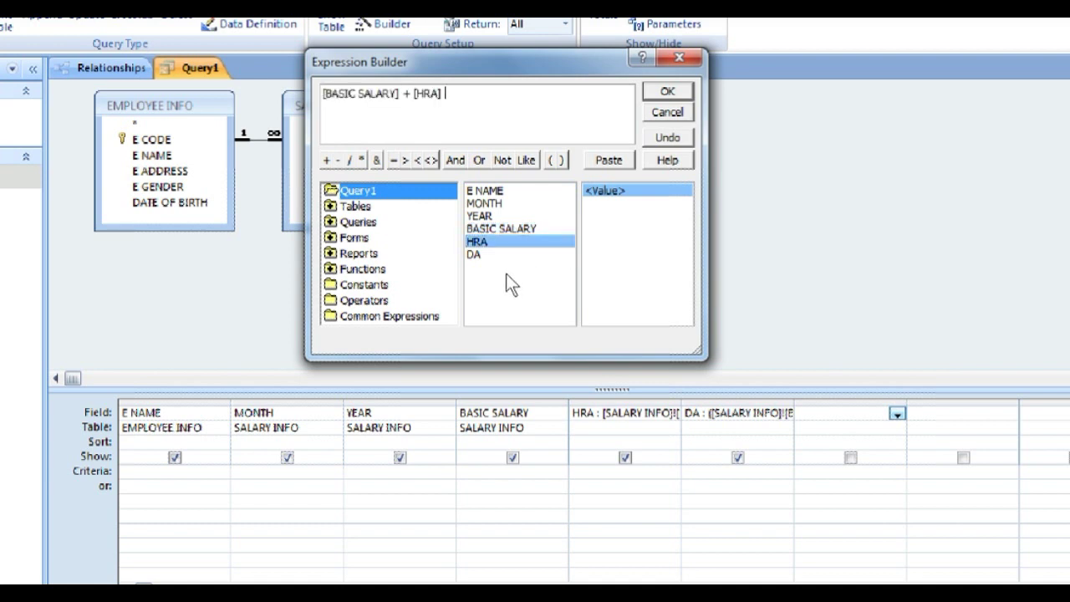
type("+")
key("Down")
key("Return")
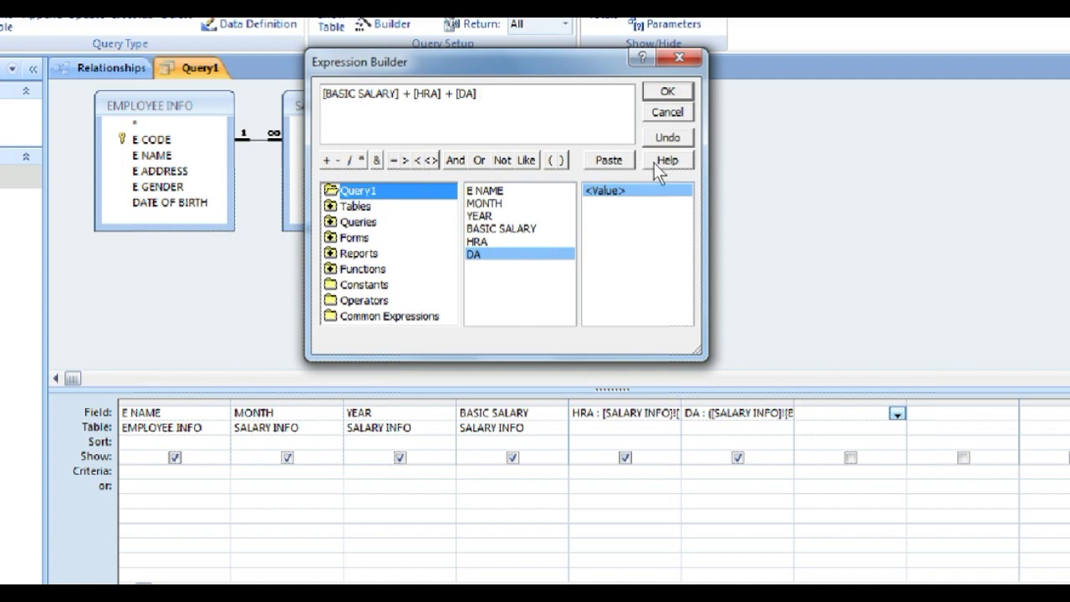
key("Return")
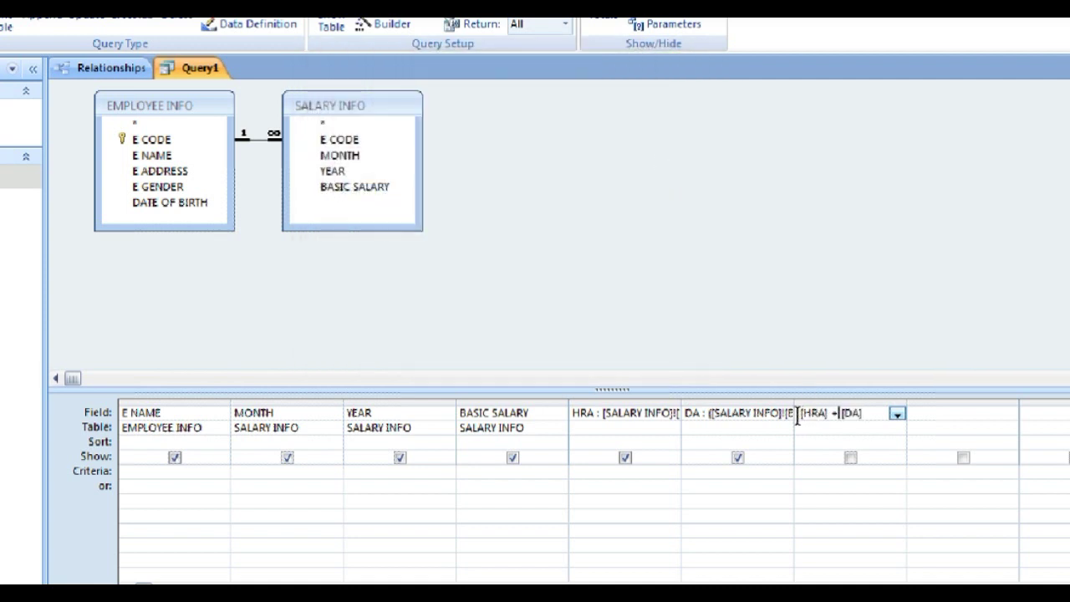
- Replace the default label of the seventh query column with Gross Pay and run the query
key("Left")
key("Left")
key("Left")
key("Left")
key("Left")
key("Left")
type("BASIC SALARY] + [")
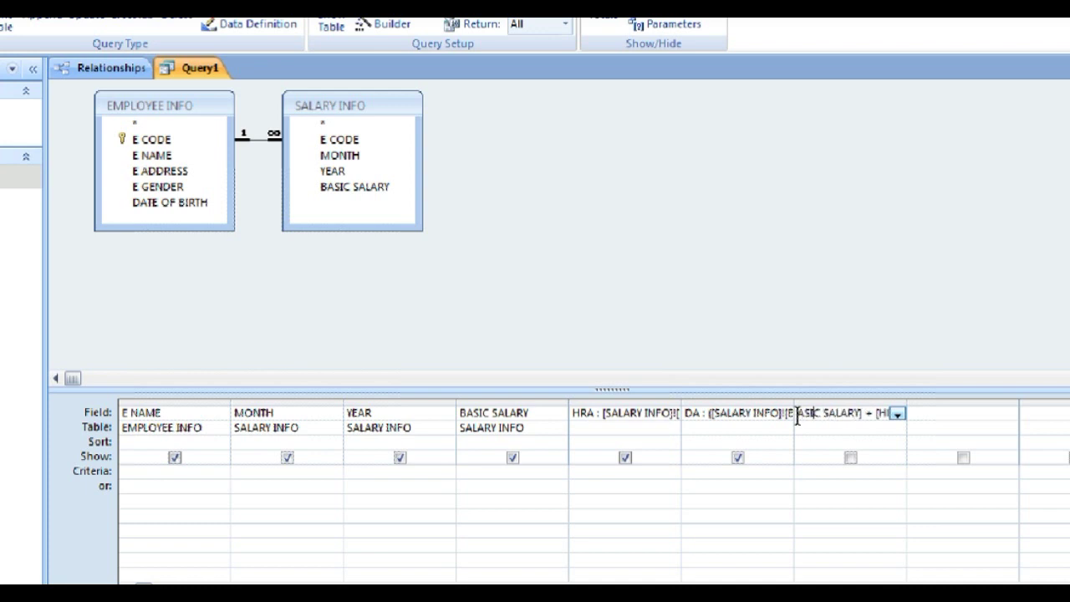
key("Return")
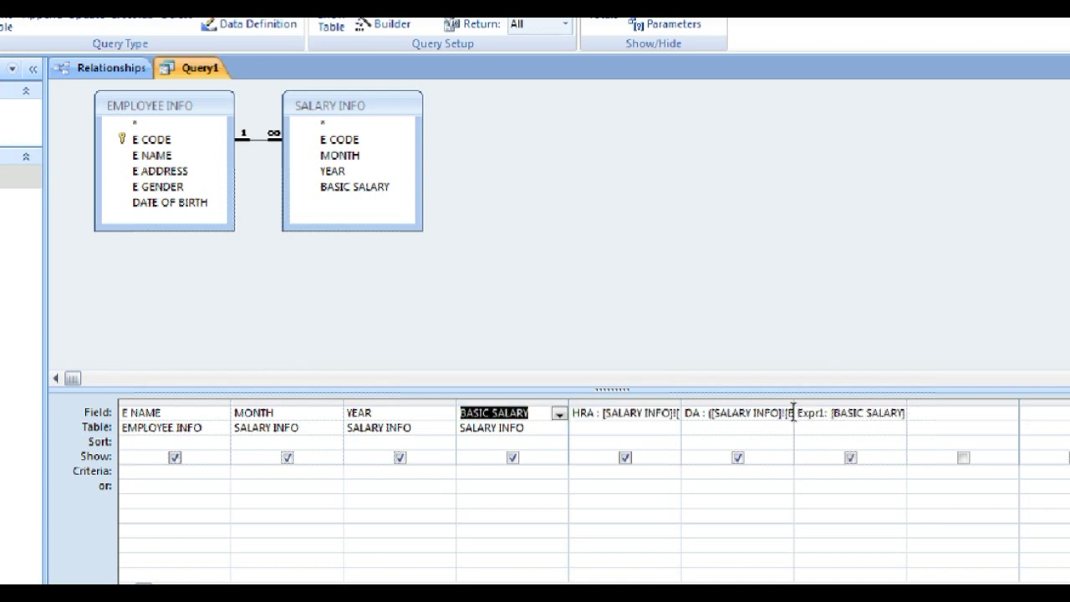
left_click(791, 413)
key("BackSpace")
key("BackSpace")
key("BackSpace")
key("BackSpace")
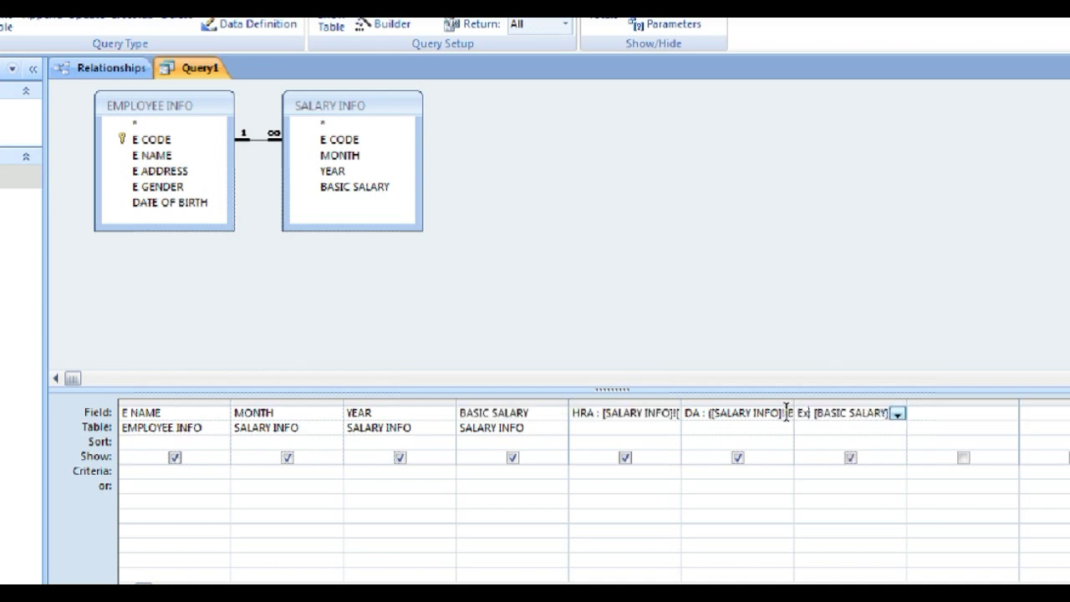
key("BackSpace")
key("BackSpace")
type("Gross P")
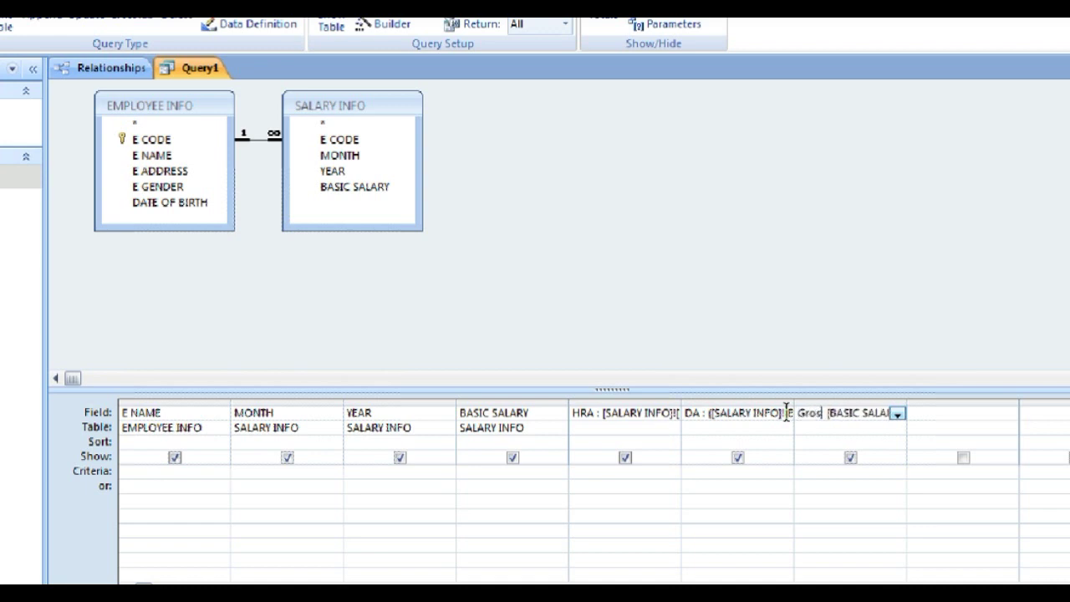
type("ay:")
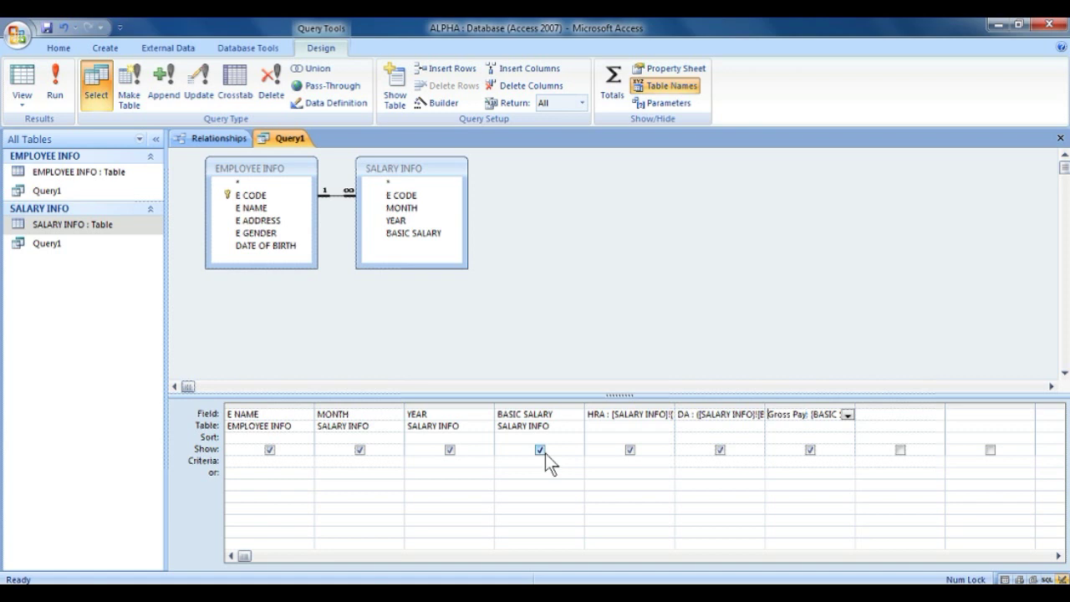
left_click(55, 88)
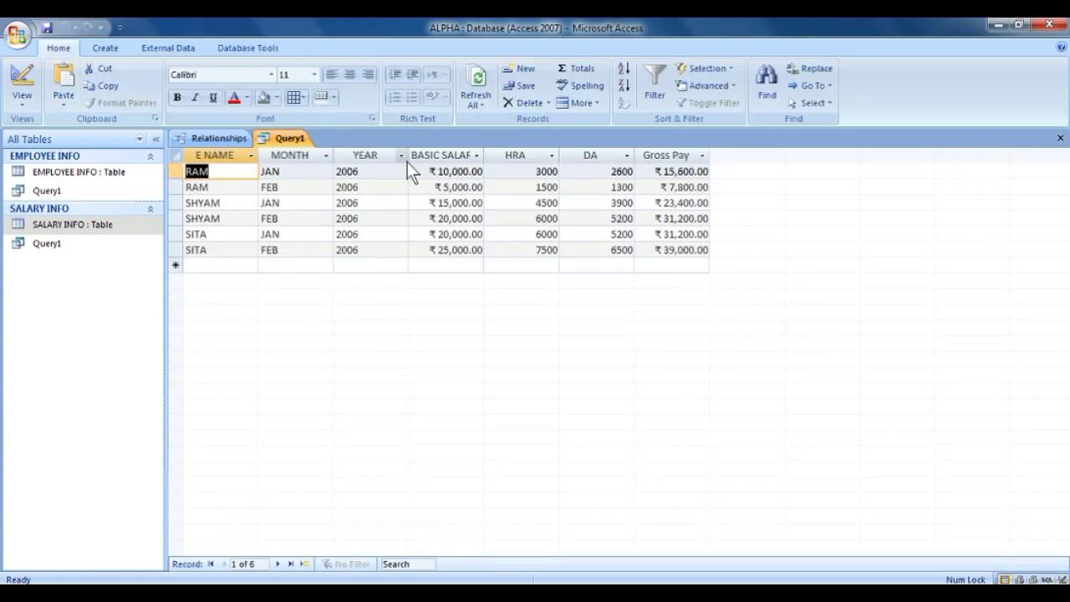